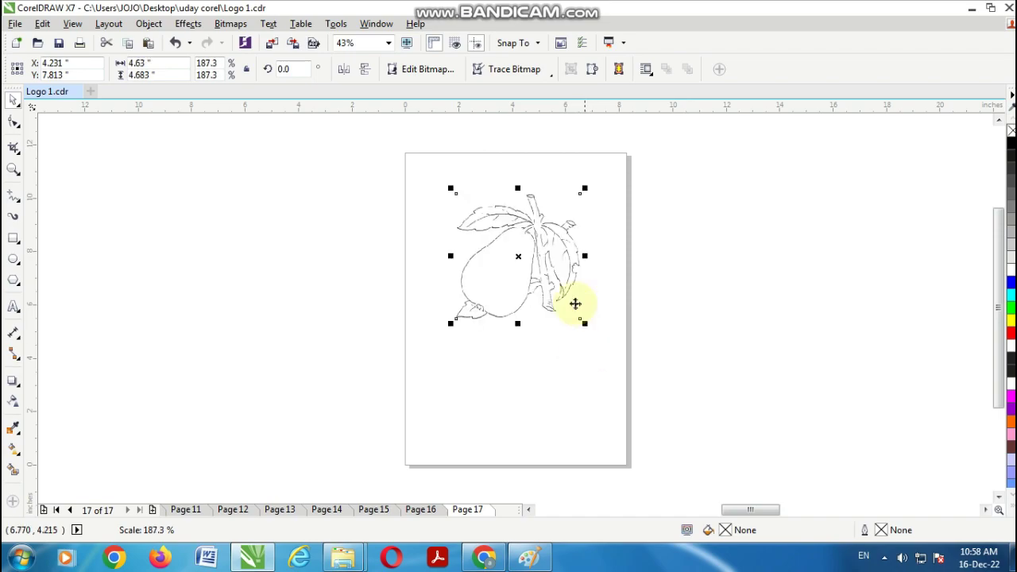
- Lock the fruit sketch bitmap in place on Page 17
scroll(556, 214, up, 2)
key(z)
drag(340, 163, 710, 453)
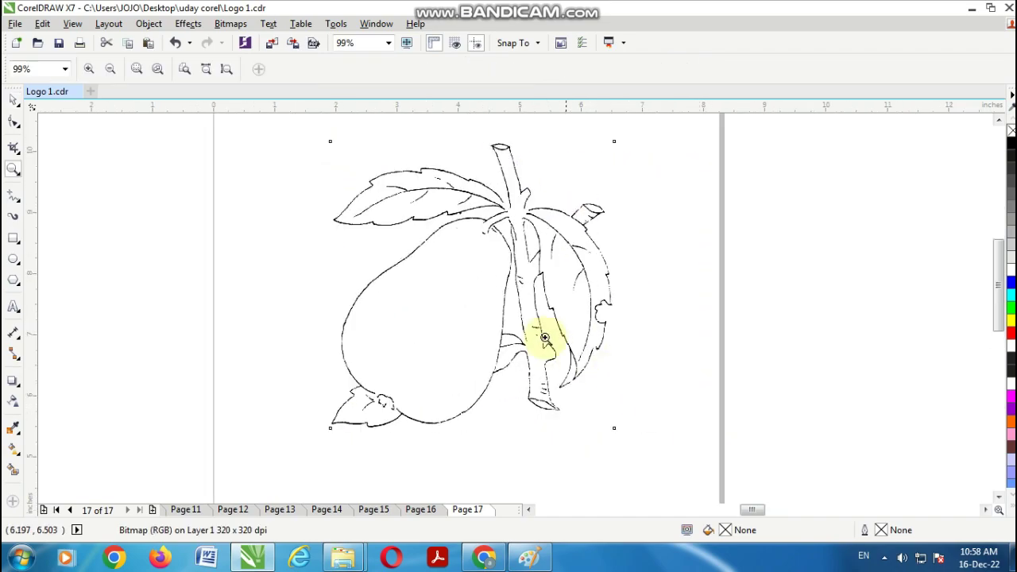
right_click(504, 235)
drag(319, 137, 674, 447)
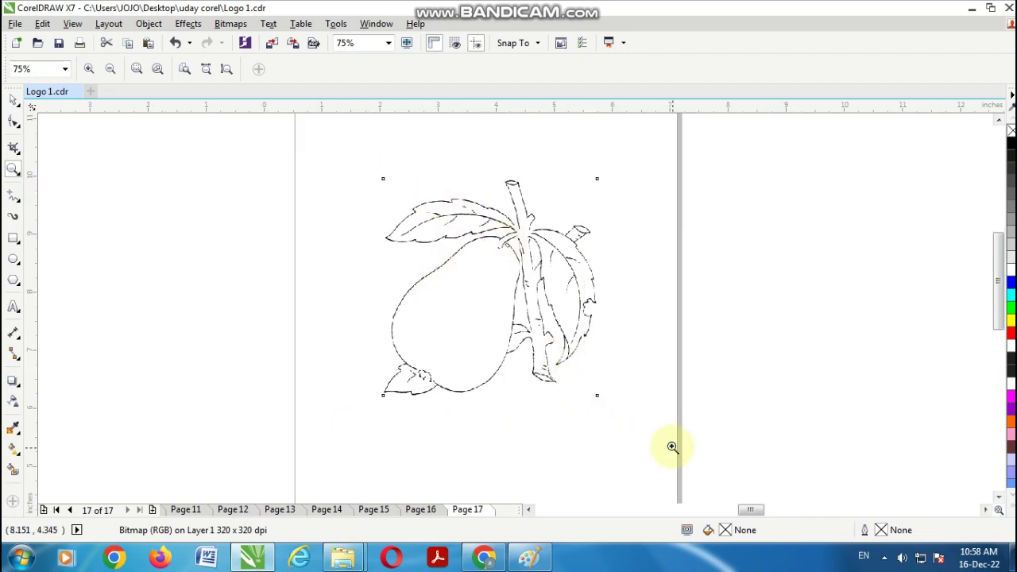
key(space)
right_click(567, 259)
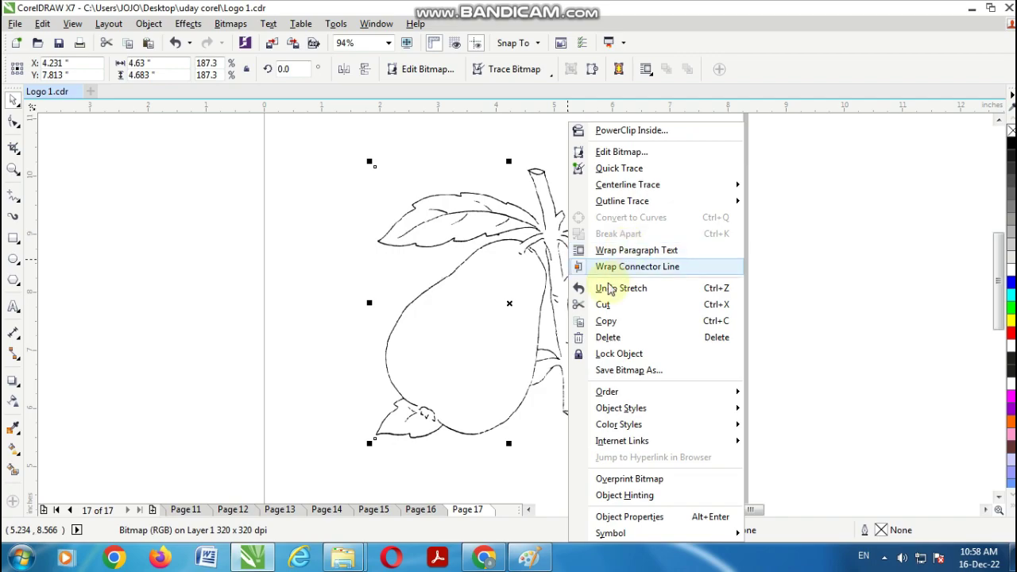
click(616, 354)
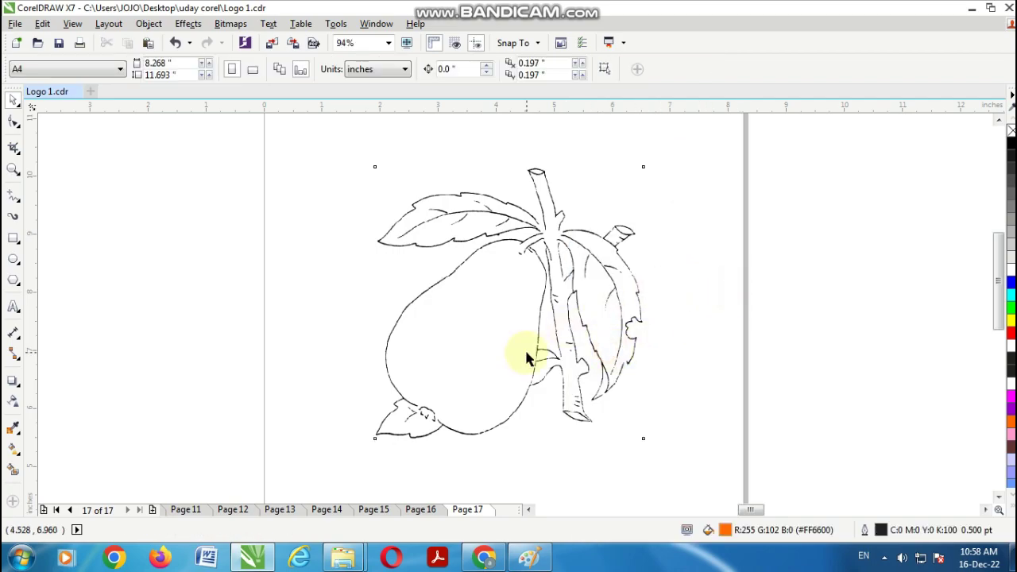
- Draw a rough closed five-node outline around the pear body with the Bézier tool and give it no fill
scroll(526, 358, up, 1)
click(16, 197)
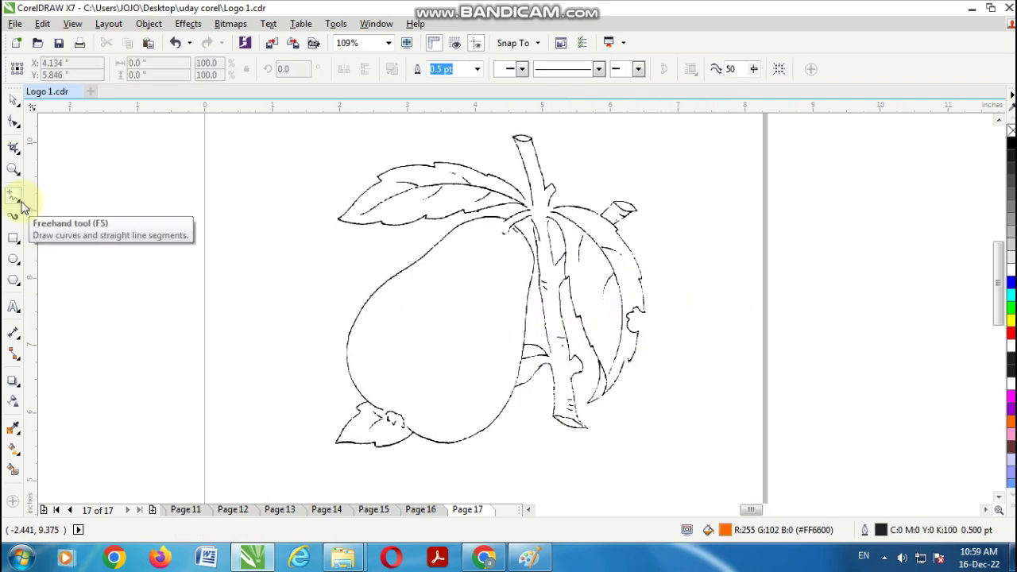
click(22, 208)
click(21, 208)
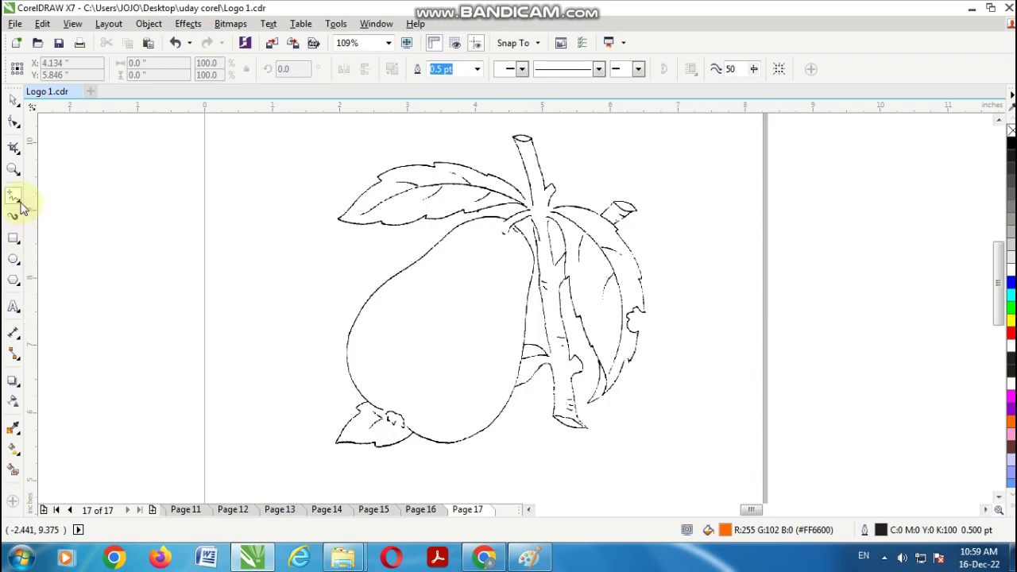
click(21, 208)
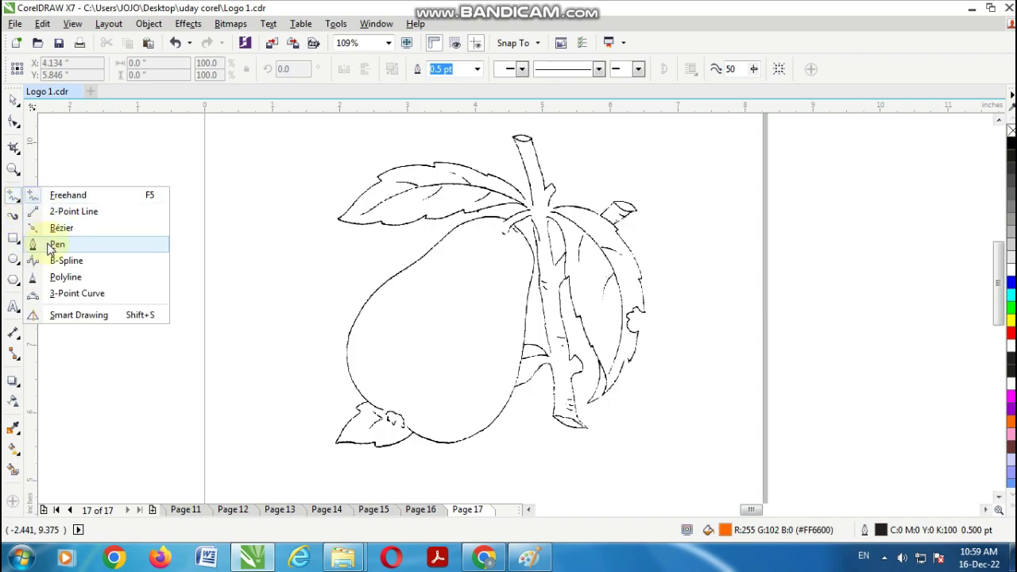
click(62, 228)
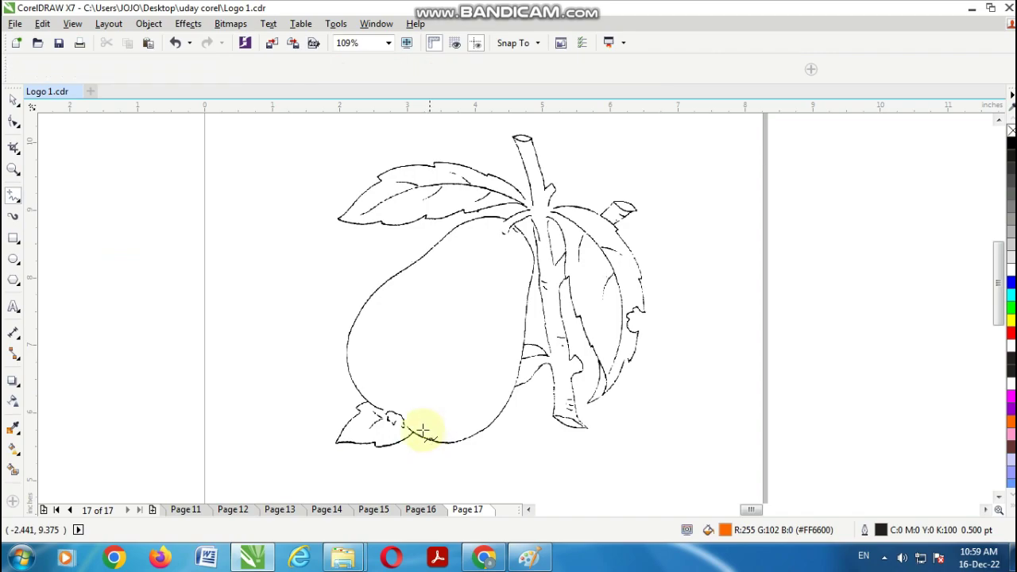
scroll(504, 226, up, 3)
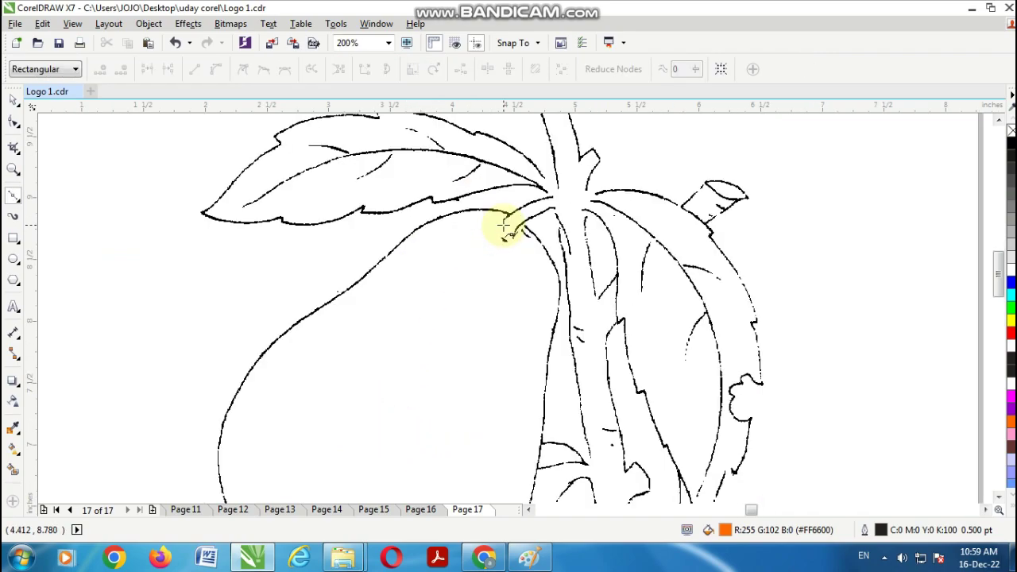
scroll(504, 226, down, 3)
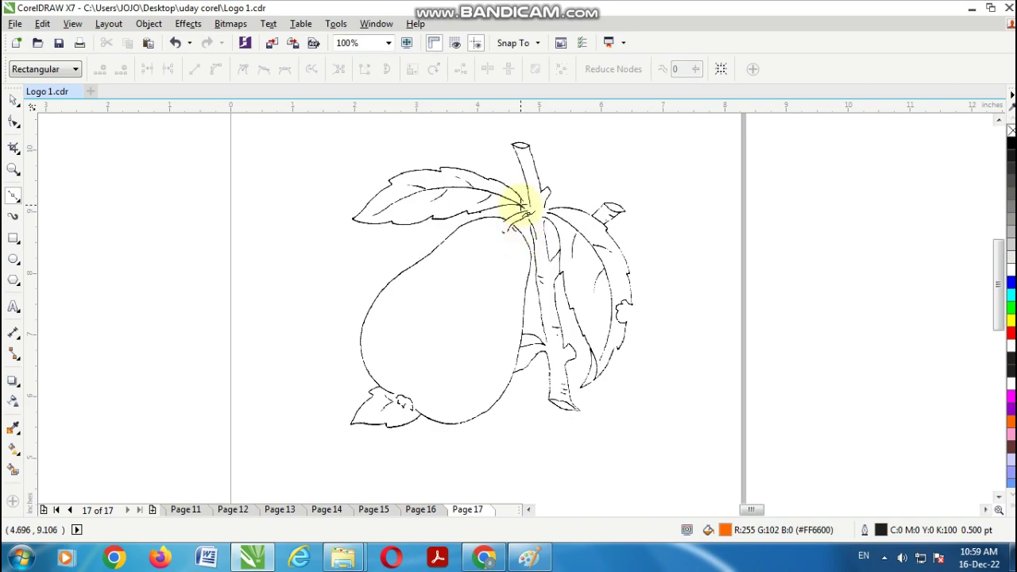
scroll(508, 224, up, 3)
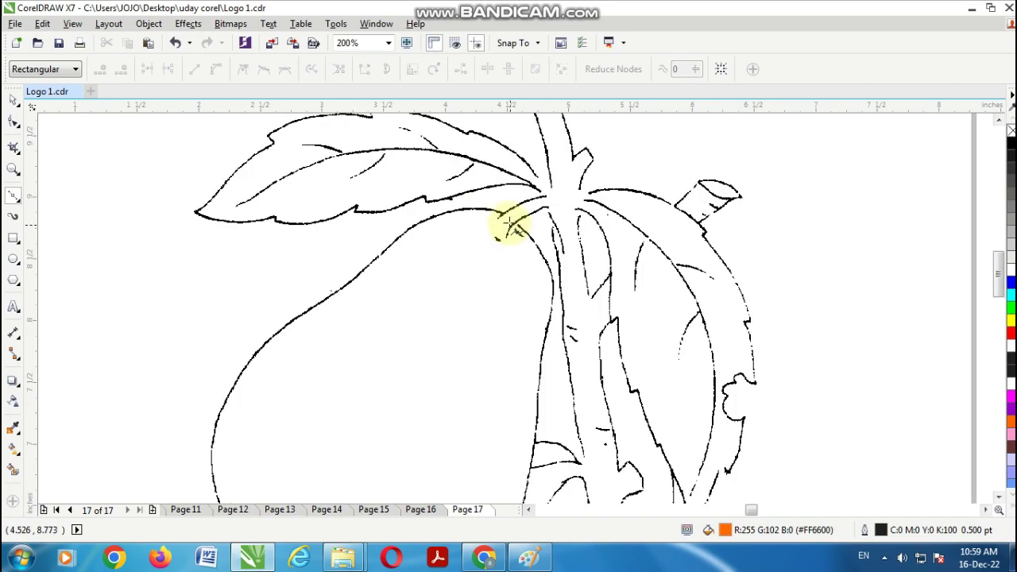
click(503, 212)
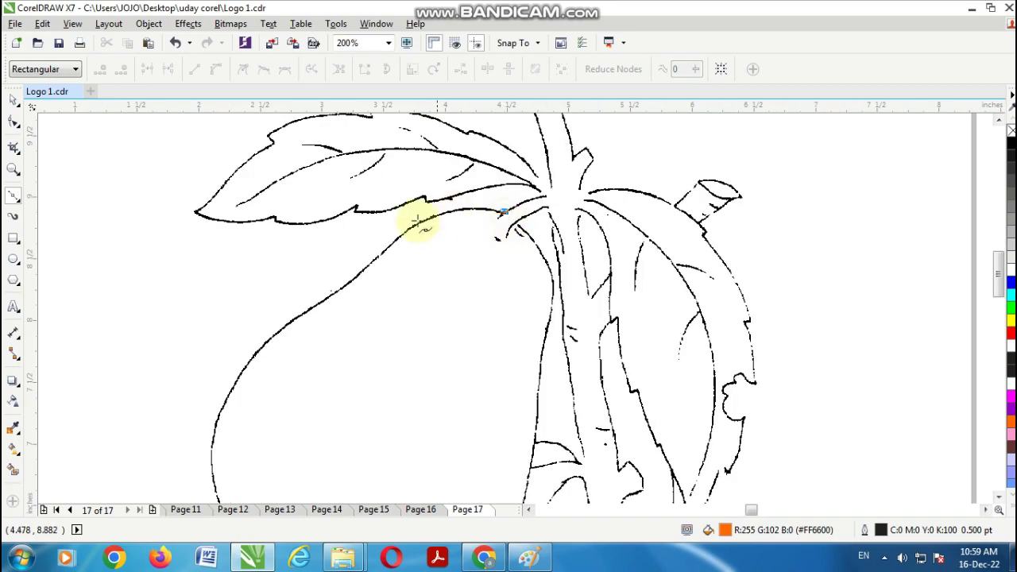
click(330, 297)
scroll(278, 372, down, 3)
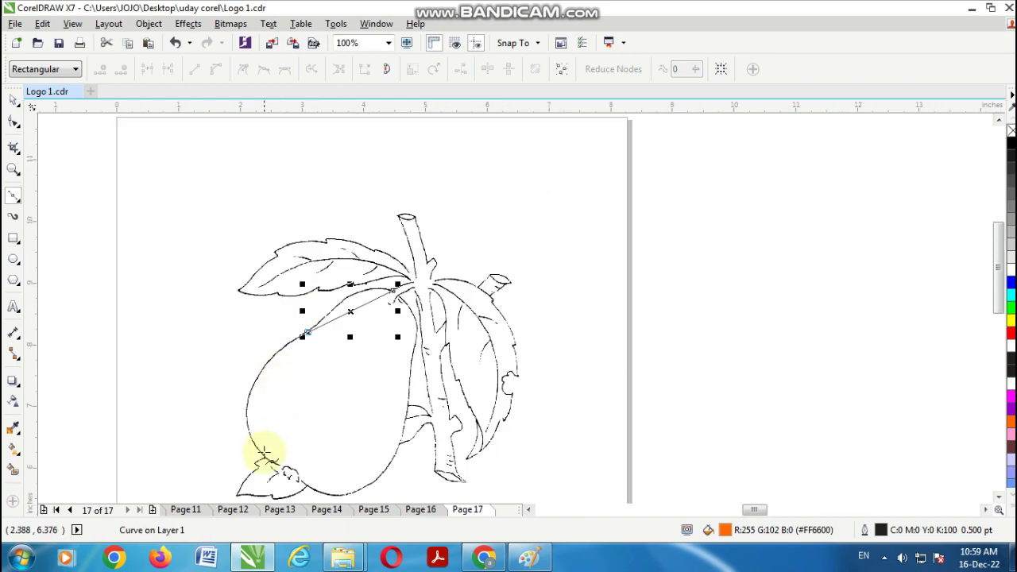
click(282, 465)
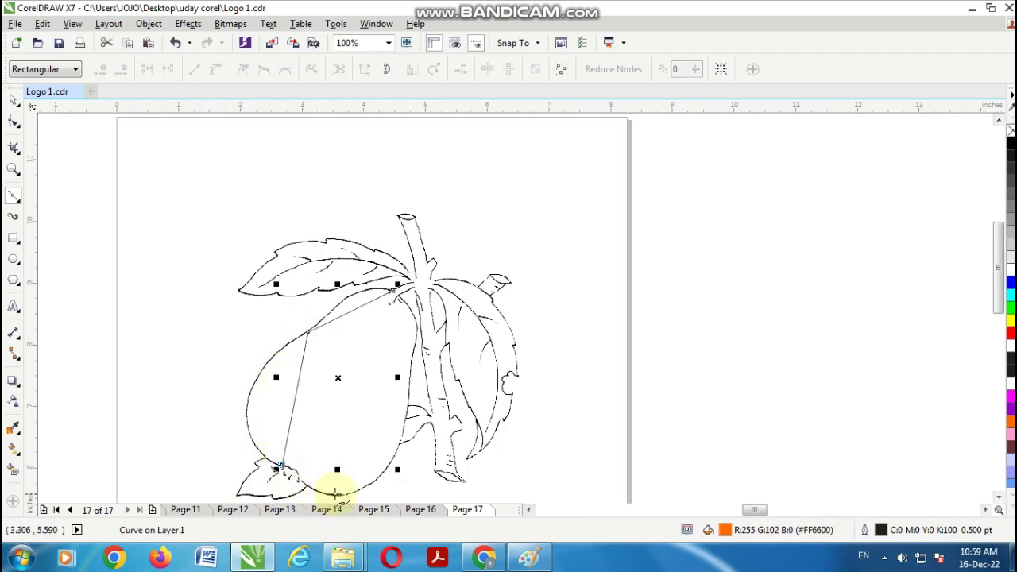
click(340, 494)
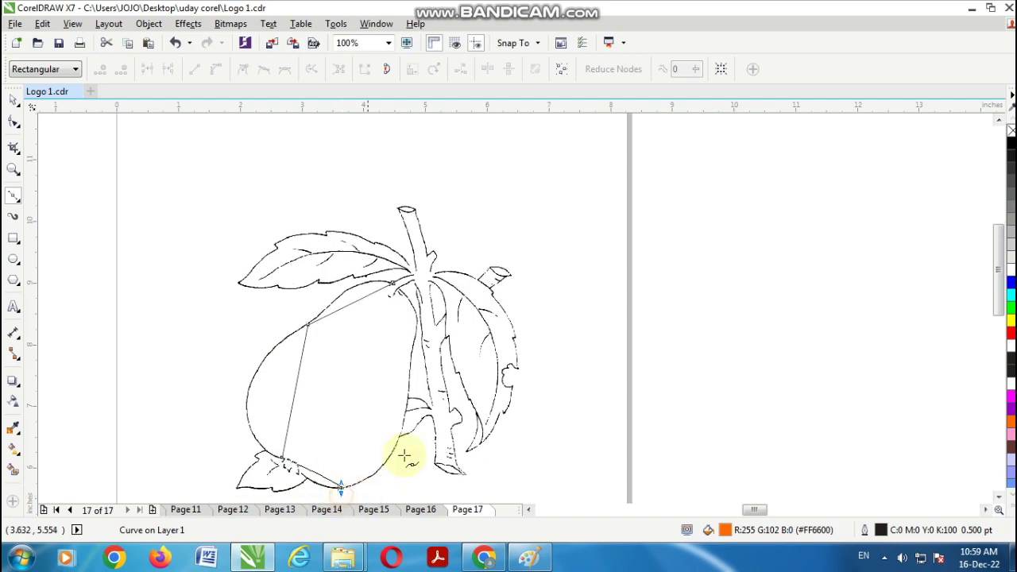
click(414, 314)
click(392, 283)
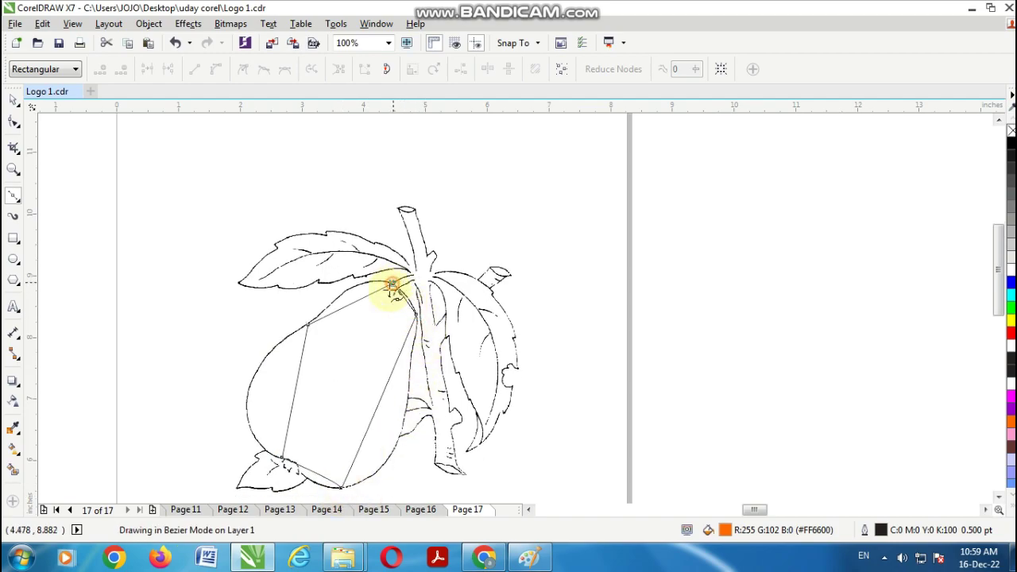
click(1011, 131)
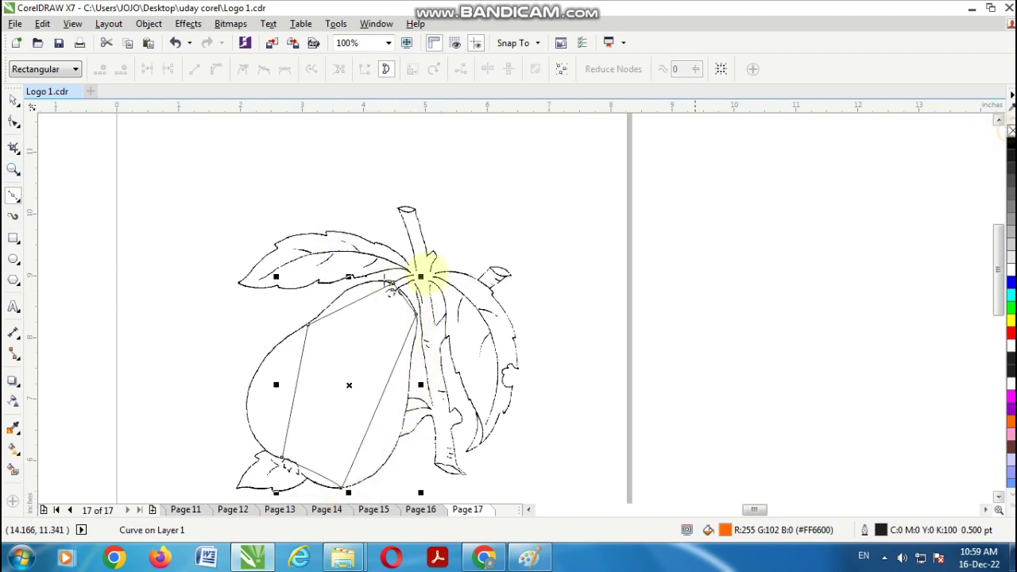
- Select the pear outline for node editing and bend its upper-left segment to follow the sketched edge
click(16, 104)
drag(179, 250, 472, 458)
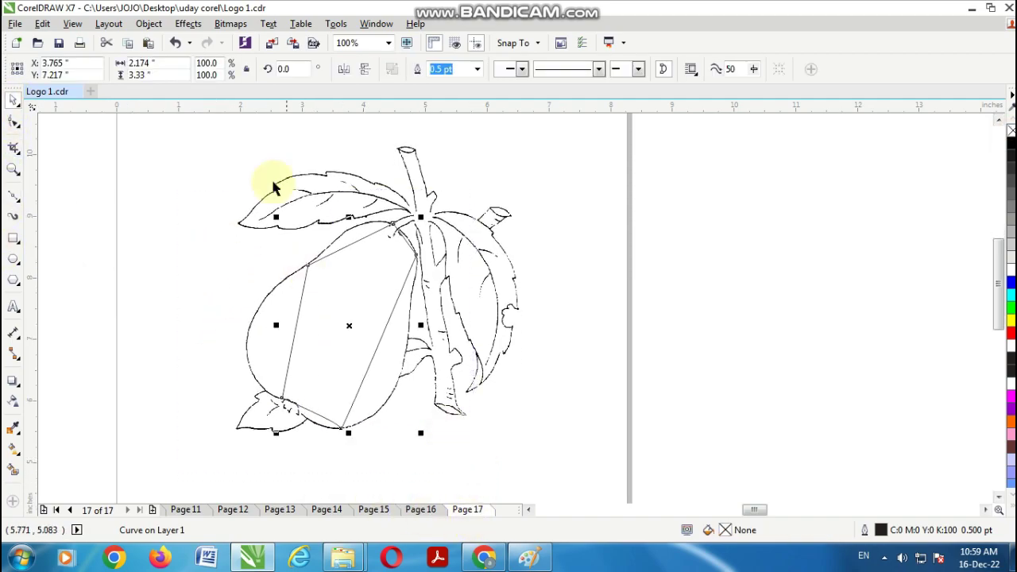
click(172, 182)
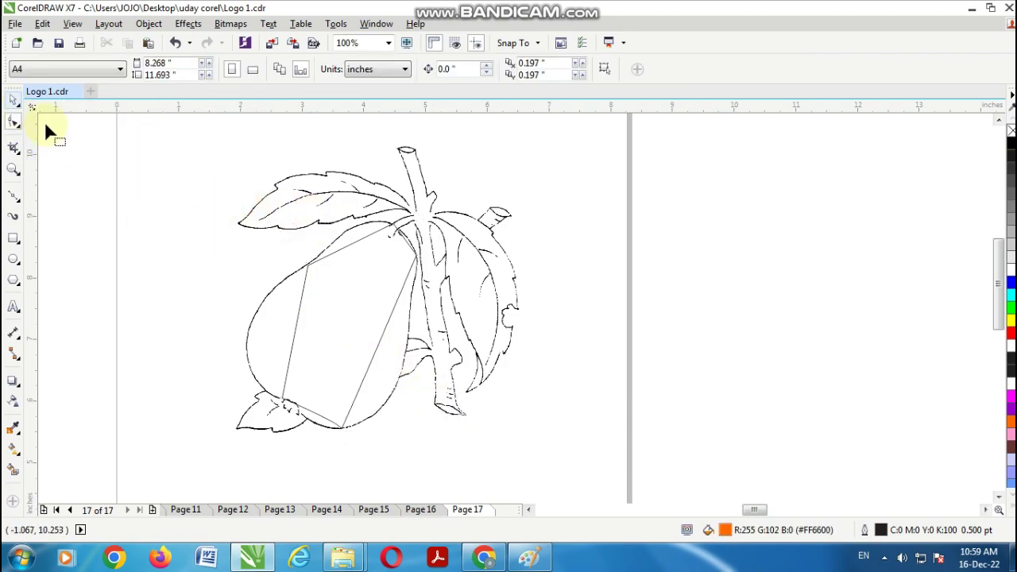
click(305, 295)
drag(223, 177, 460, 481)
click(13, 100)
click(14, 121)
scroll(363, 226, up, 1)
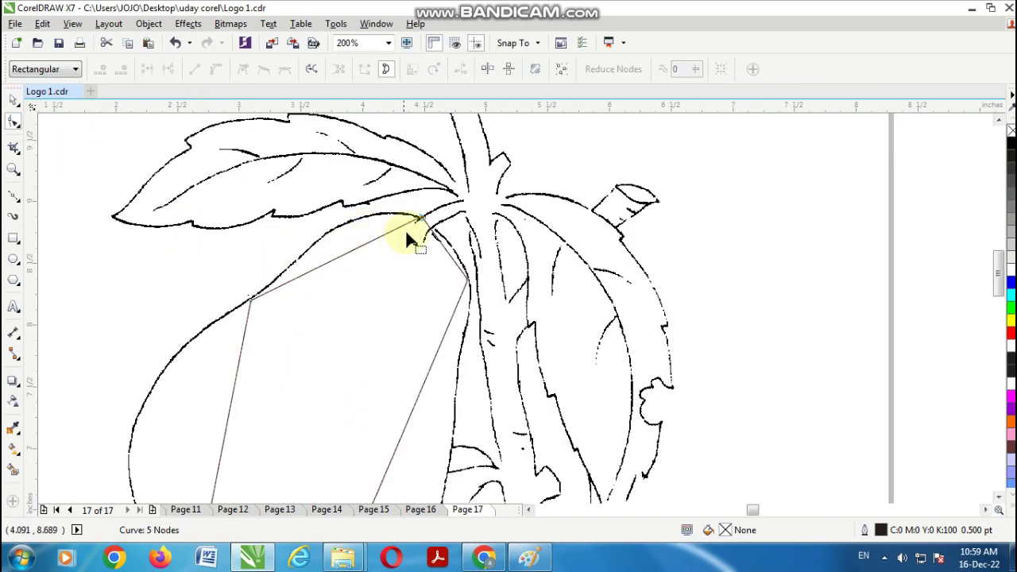
drag(328, 262, 344, 232)
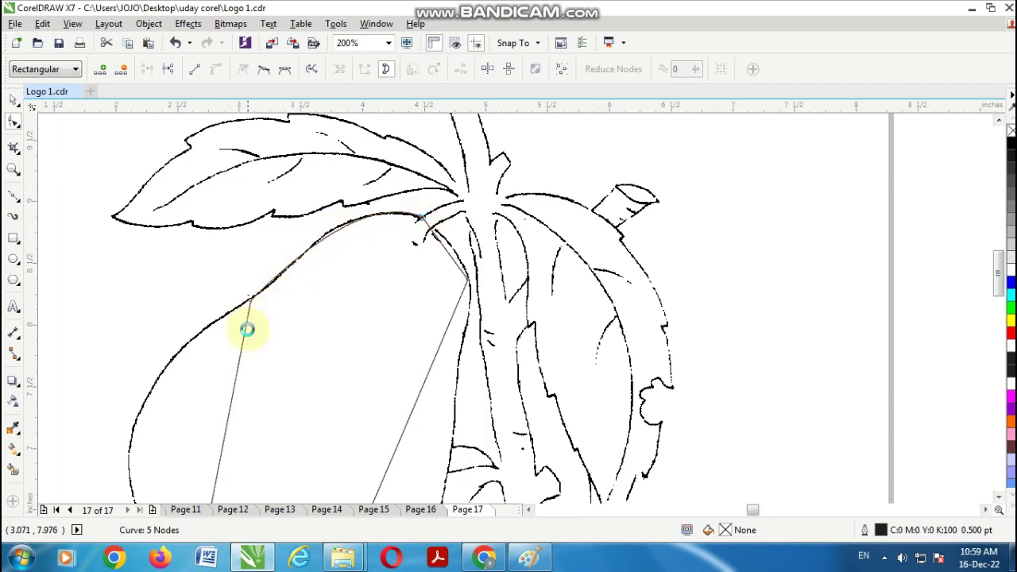
- Bend the outline's short upper-right segment and long right-hand segment toward the pear's sketched edge
scroll(247, 329, down, 1)
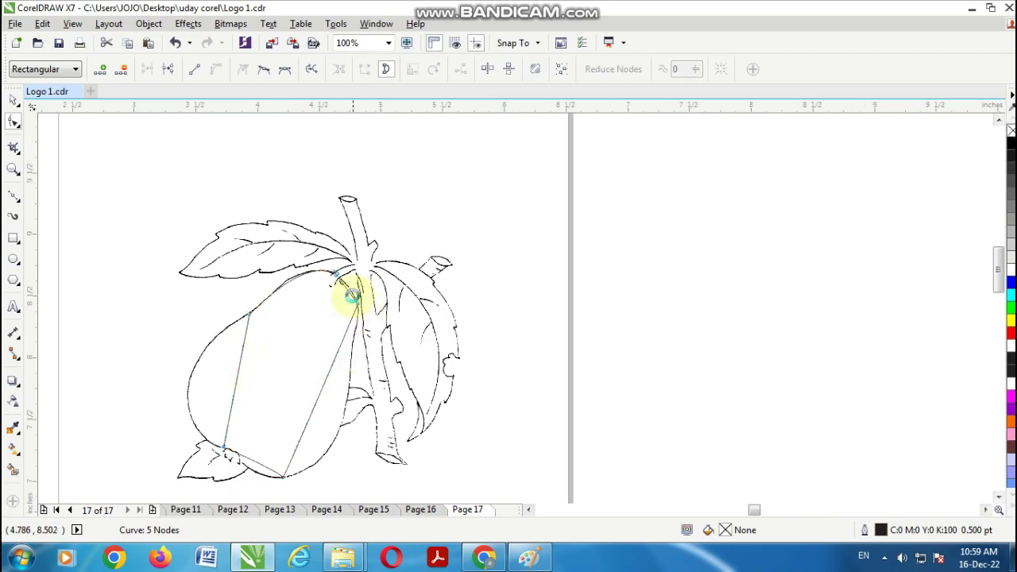
scroll(350, 293, up, 2)
drag(335, 284, 340, 278)
scroll(345, 271, down, 2)
drag(317, 372, 336, 391)
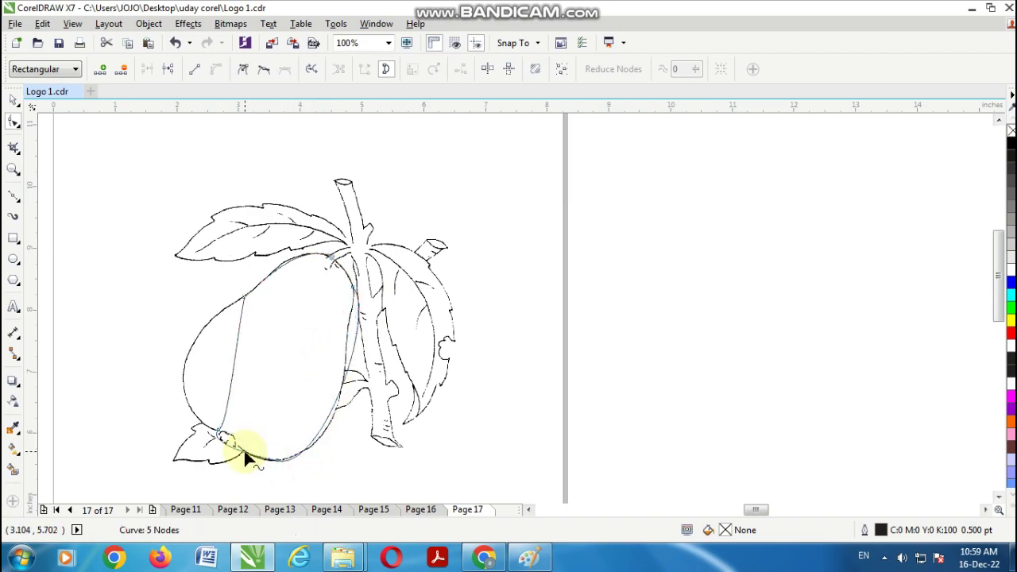
- Undo the last bend, then make the lower-left node a cusp and reshape the bottom-left segment
key(ctrl+z)
click(217, 430)
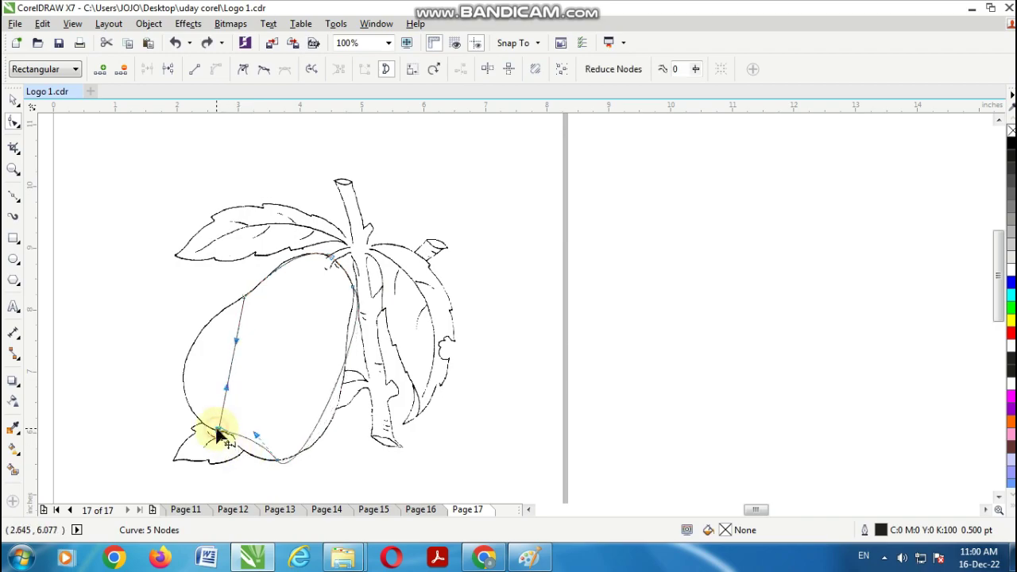
click(240, 68)
click(244, 434)
drag(255, 435, 260, 464)
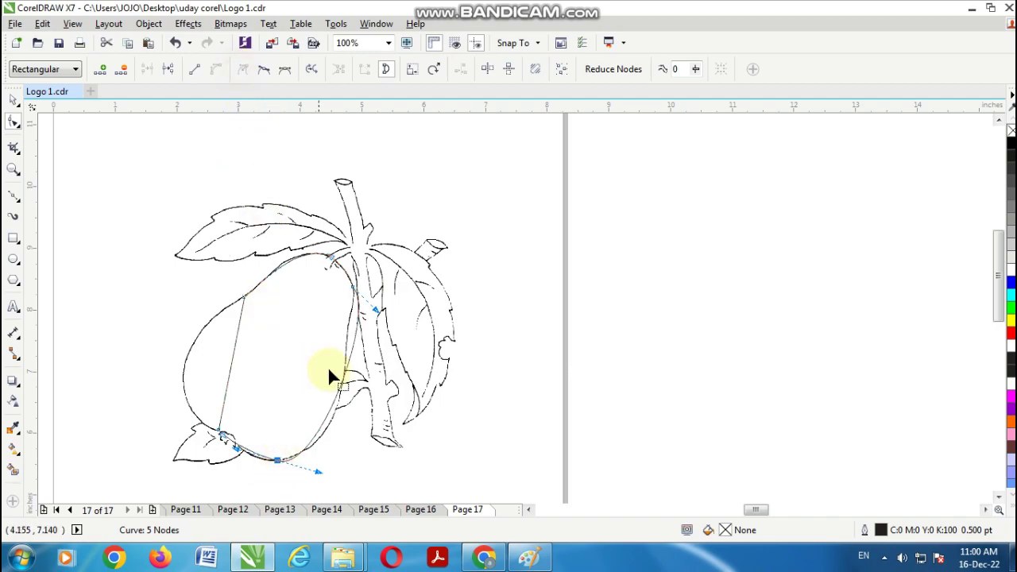
- Adjust the curve handles at the bottom and upper-right nodes to fit the long right-hand segment to the pear
drag(316, 469, 347, 454)
drag(377, 310, 338, 344)
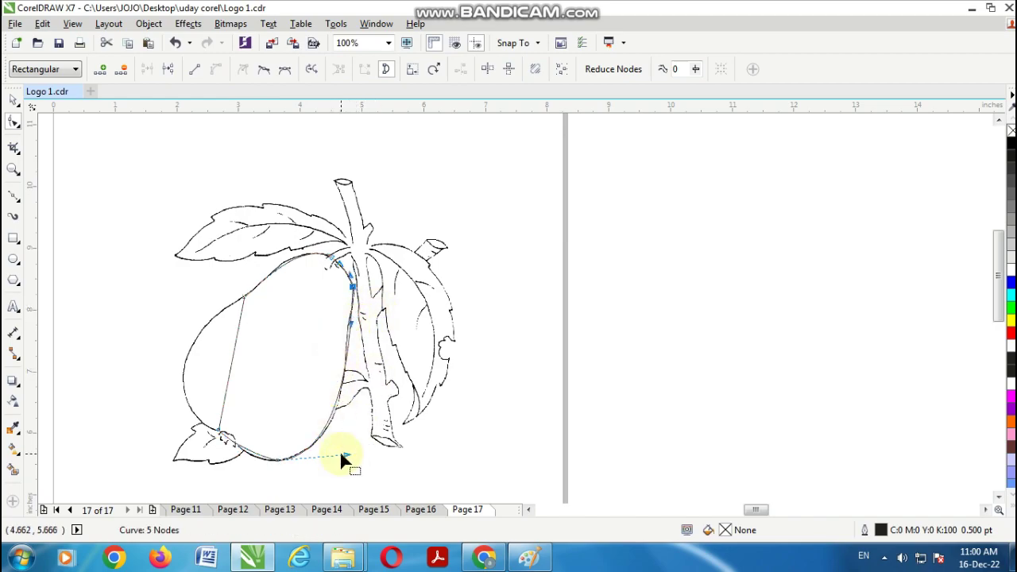
scroll(340, 453, up, 2)
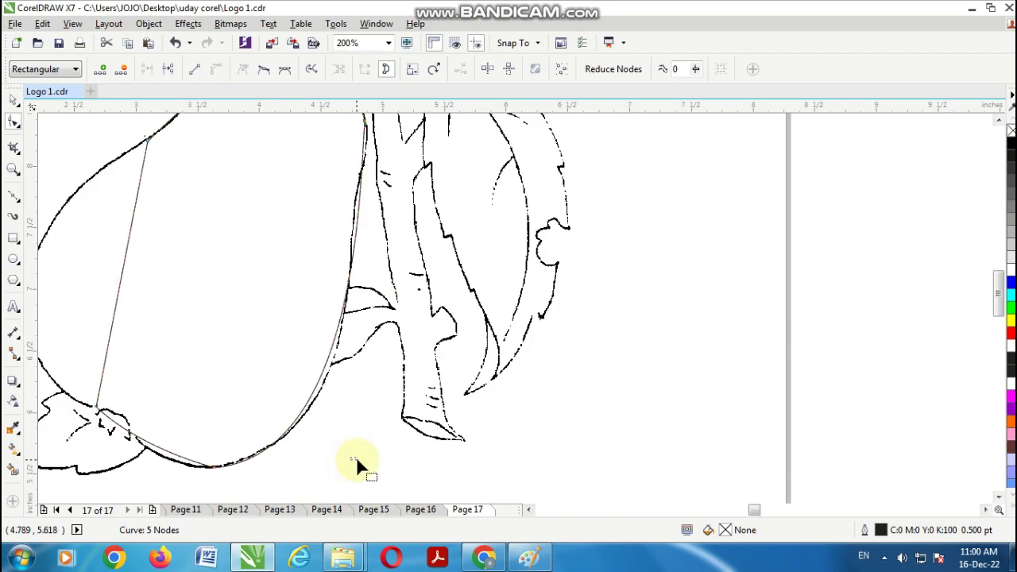
click(356, 459)
drag(269, 490, 269, 491)
drag(350, 455, 362, 454)
drag(359, 199, 331, 259)
- Bend the outline's bottom-left segment down onto the pear's lower edge
scroll(330, 258, down, 1)
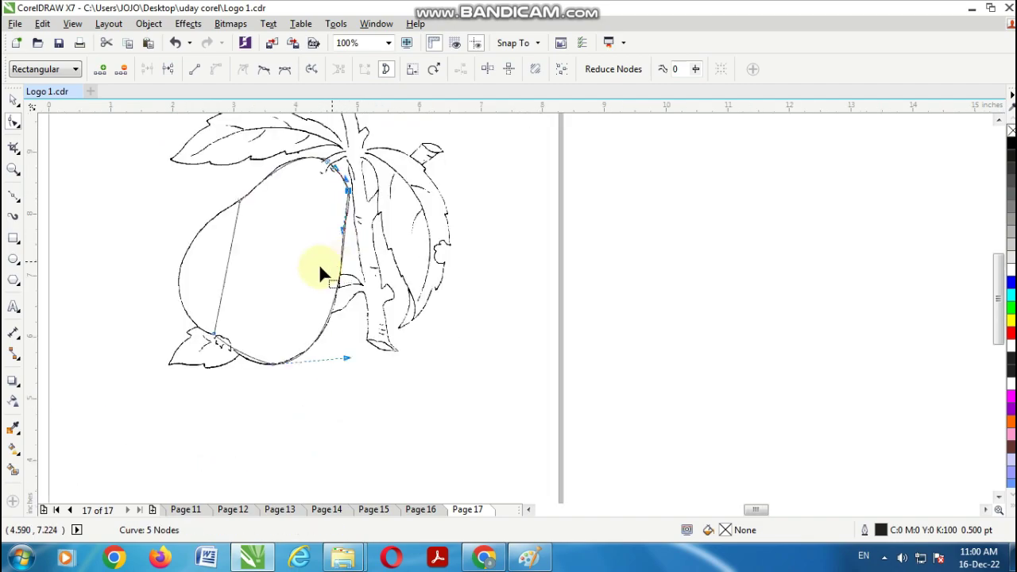
scroll(210, 382, up, 1)
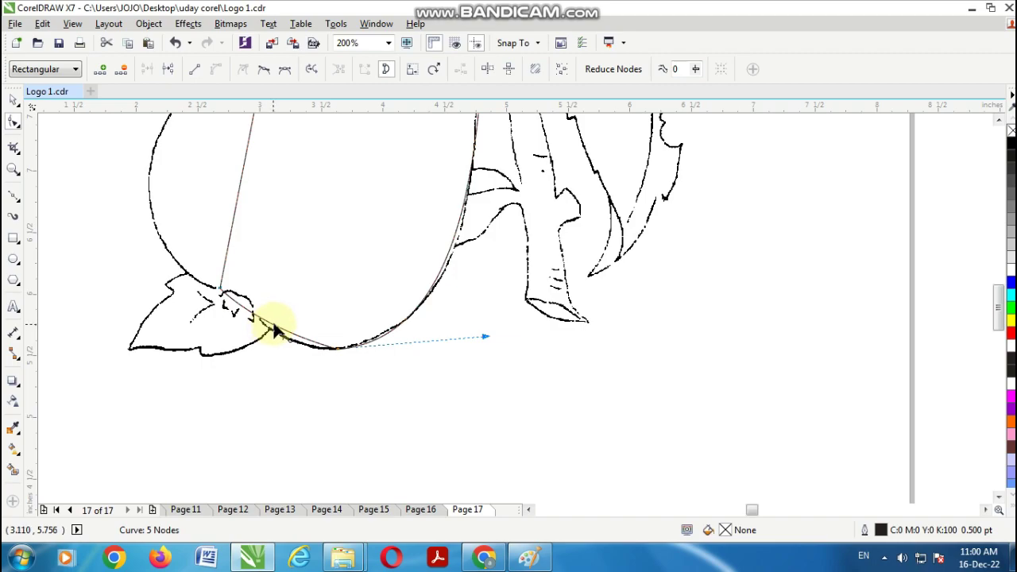
drag(273, 331, 270, 336)
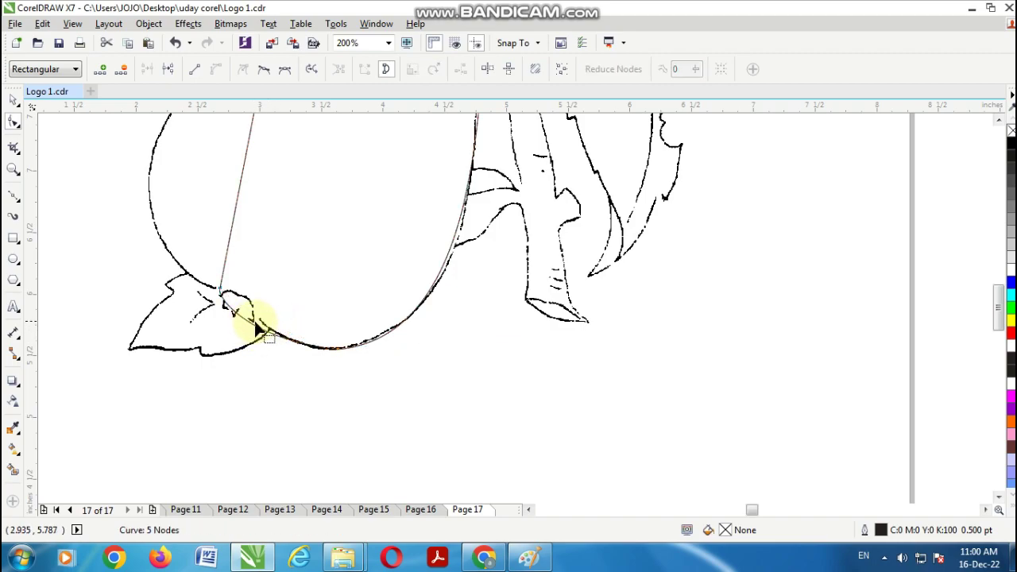
- Add a cusp node to the bottom-left segment and align it with the end of the small bump beside the bottom leaf
double_click(254, 324)
scroll(256, 329, up, 2)
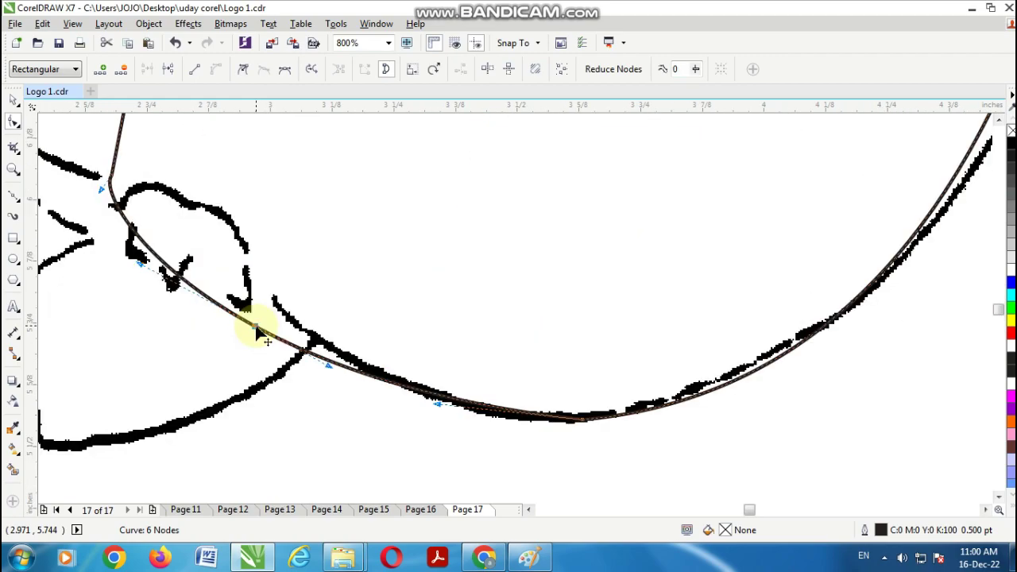
click(244, 70)
drag(256, 328, 269, 305)
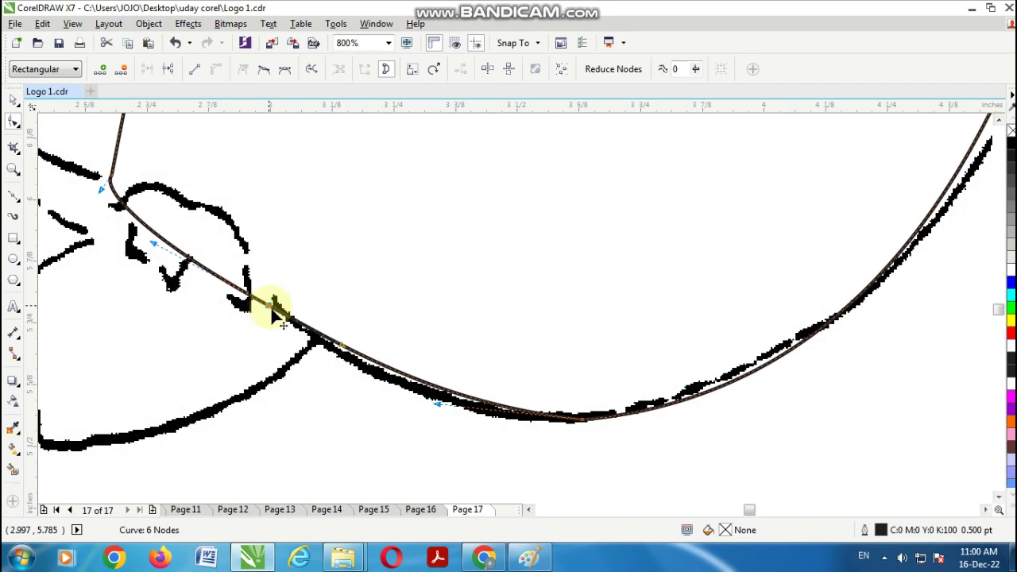
drag(342, 350, 332, 357)
drag(270, 307, 257, 305)
scroll(255, 302, down, 1)
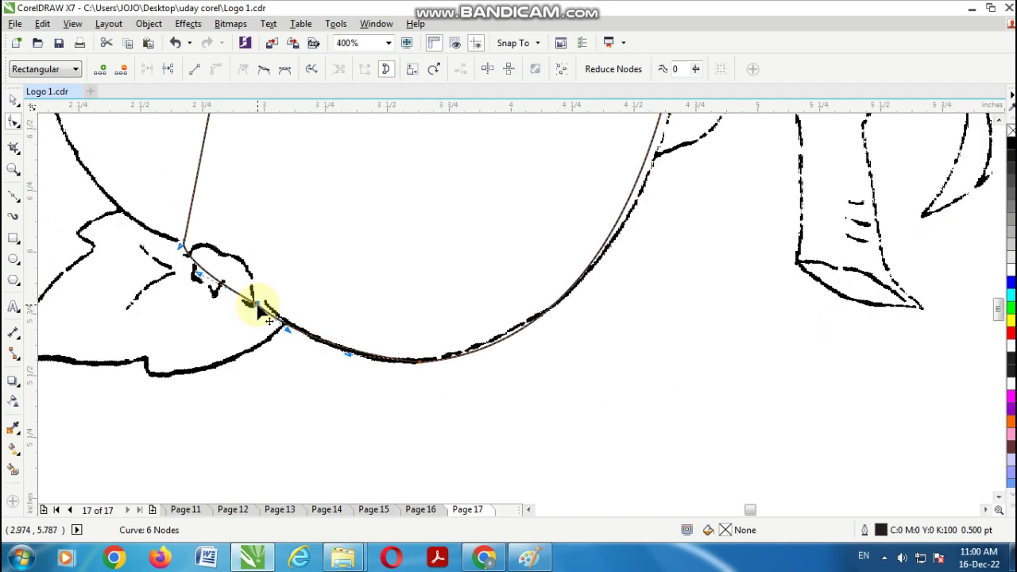
- Curve the segment between the new cusp node and the lower-left node over the top of the small bump
scroll(199, 282, up, 1)
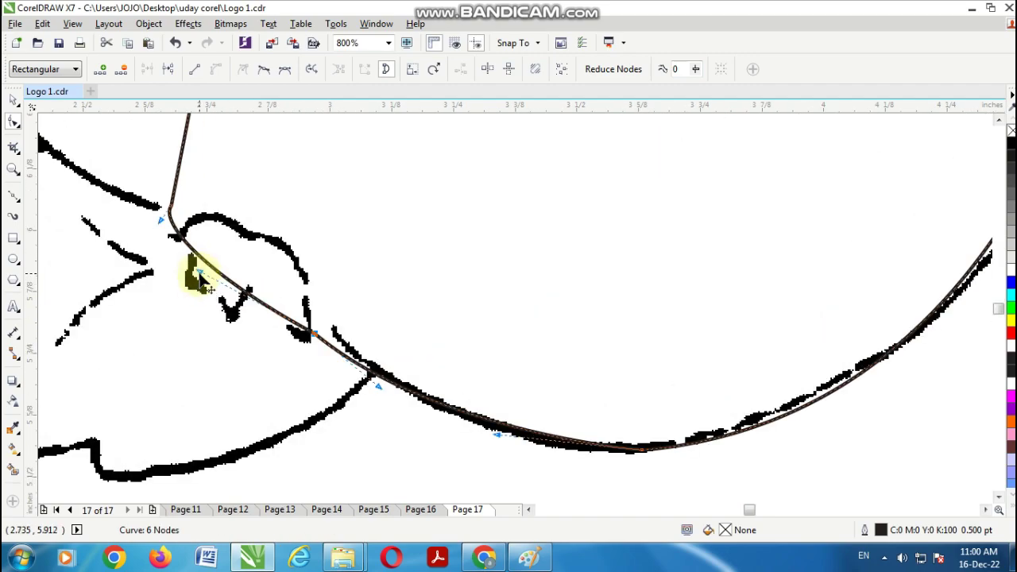
drag(204, 258, 306, 204)
scroll(241, 229, down, 1)
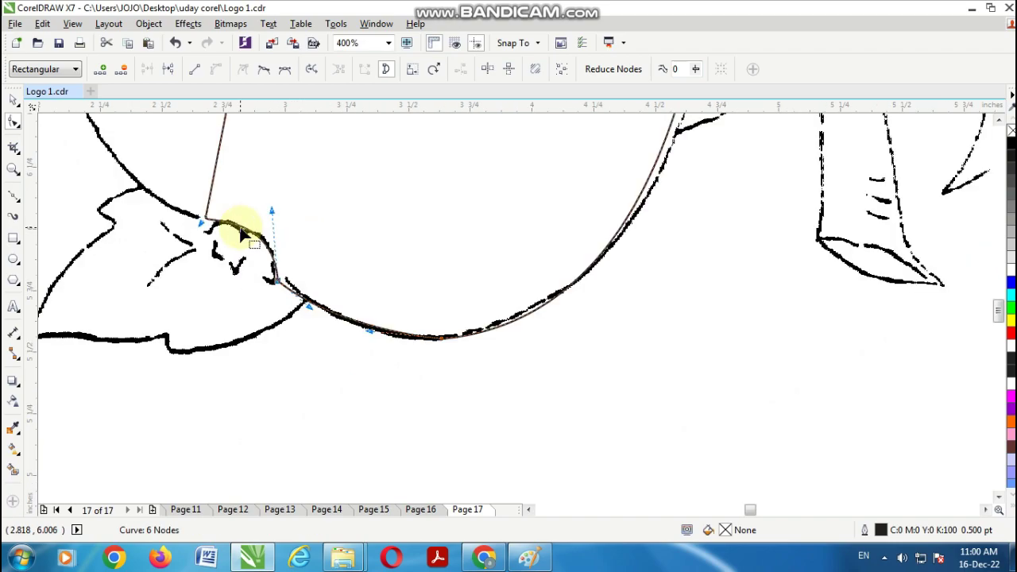
- Bend the outline's straight left-hand segment outward onto the pear's left edge
scroll(241, 230, down, 1)
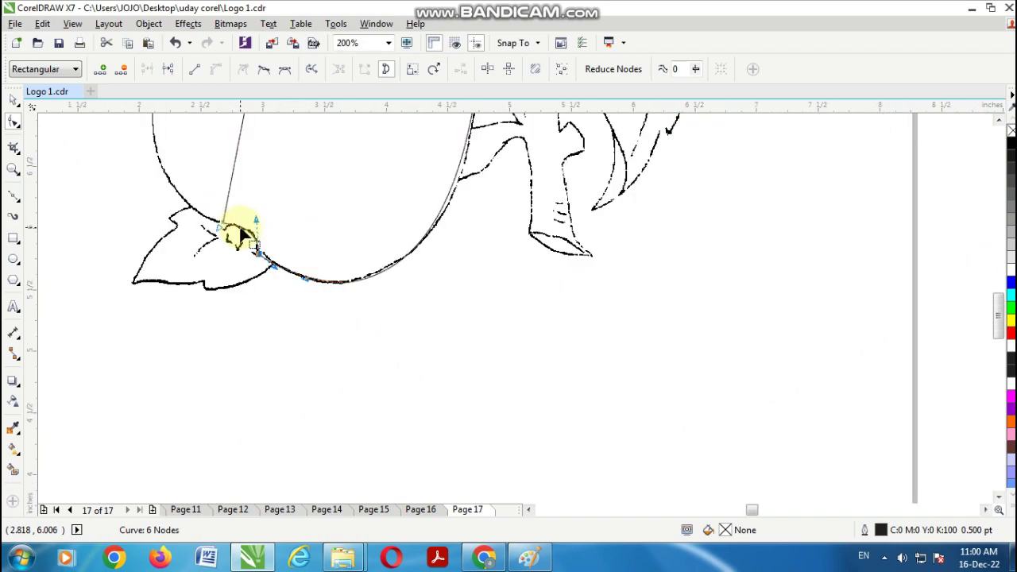
click(994, 120)
click(995, 120)
click(995, 120)
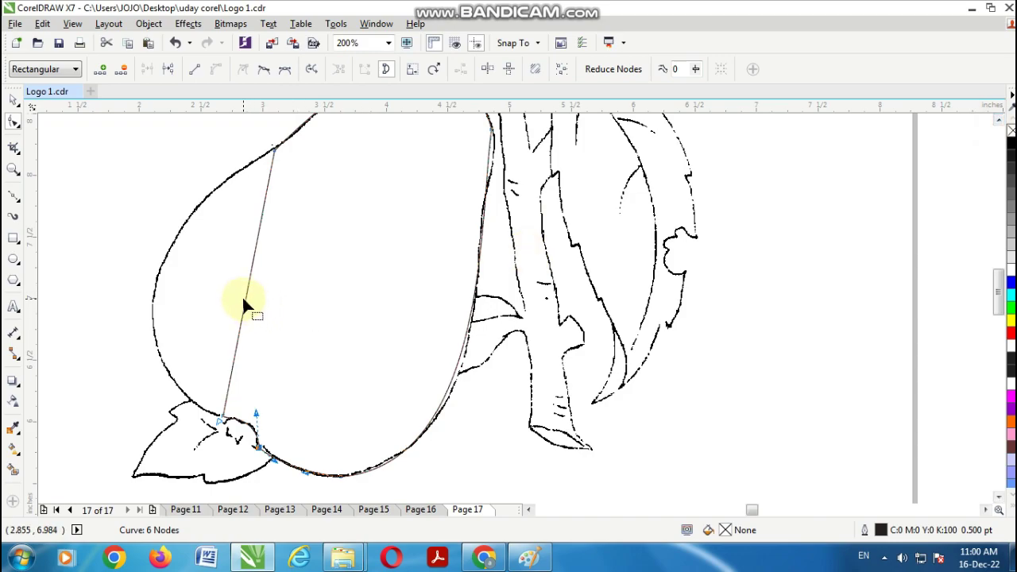
drag(244, 300, 153, 302)
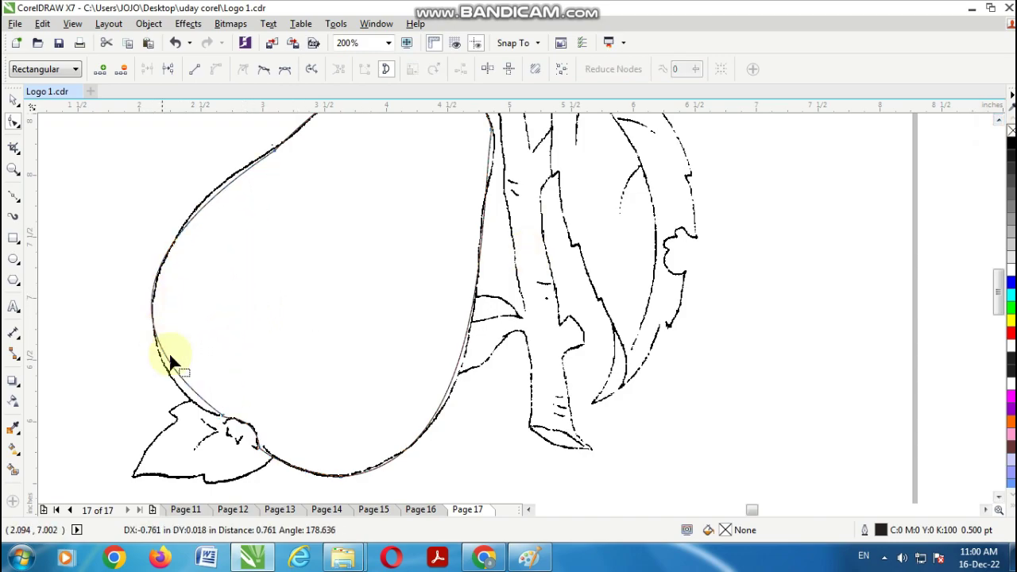
- Adjust the curve handles at the lower-left and upper-left nodes to fit the long left-hand segment to the pear
click(221, 416)
drag(101, 327, 108, 358)
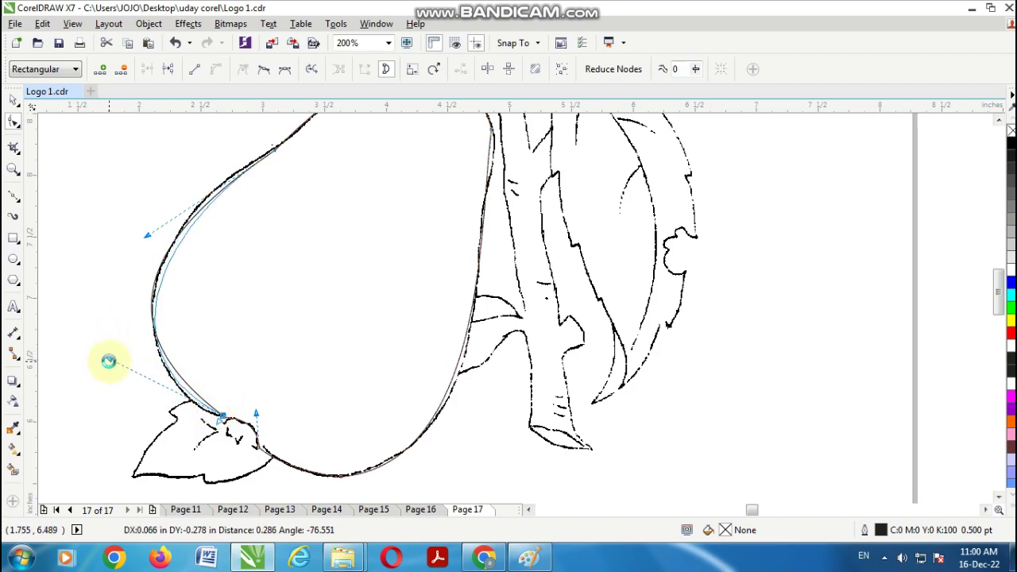
click(148, 231)
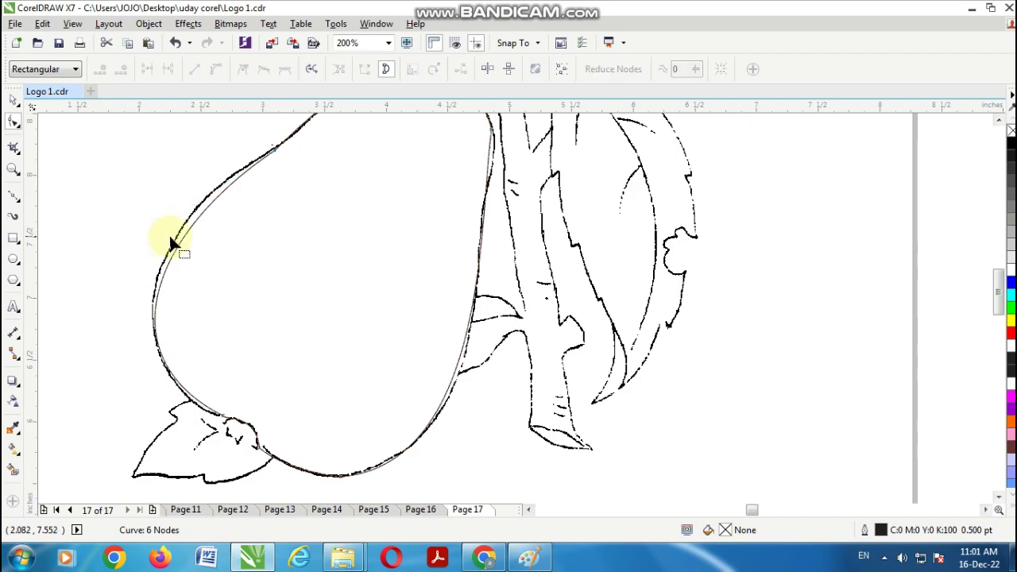
drag(317, 185, 317, 185)
drag(147, 235, 146, 216)
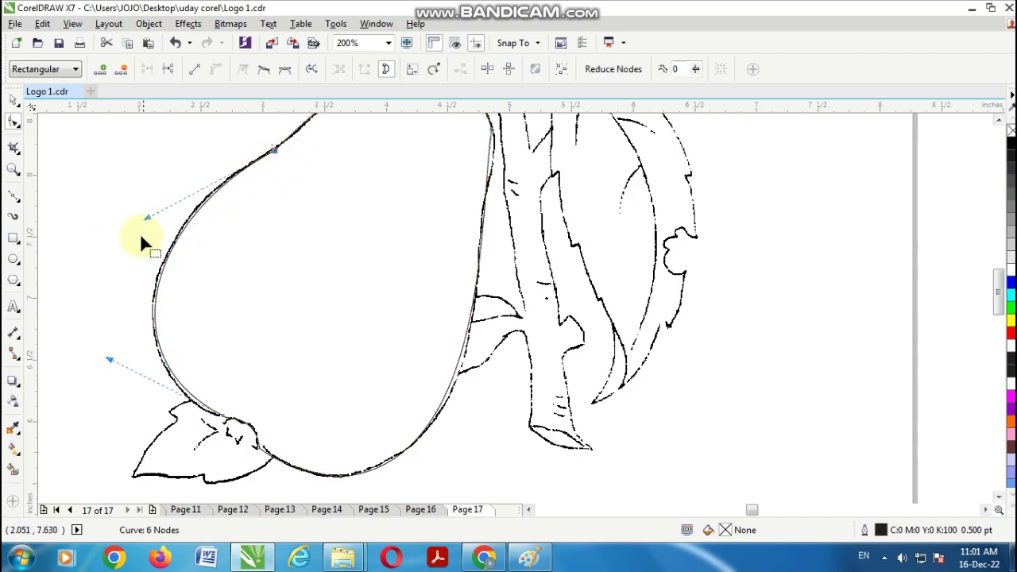
scroll(140, 237, down, 2)
scroll(119, 272, up, 1)
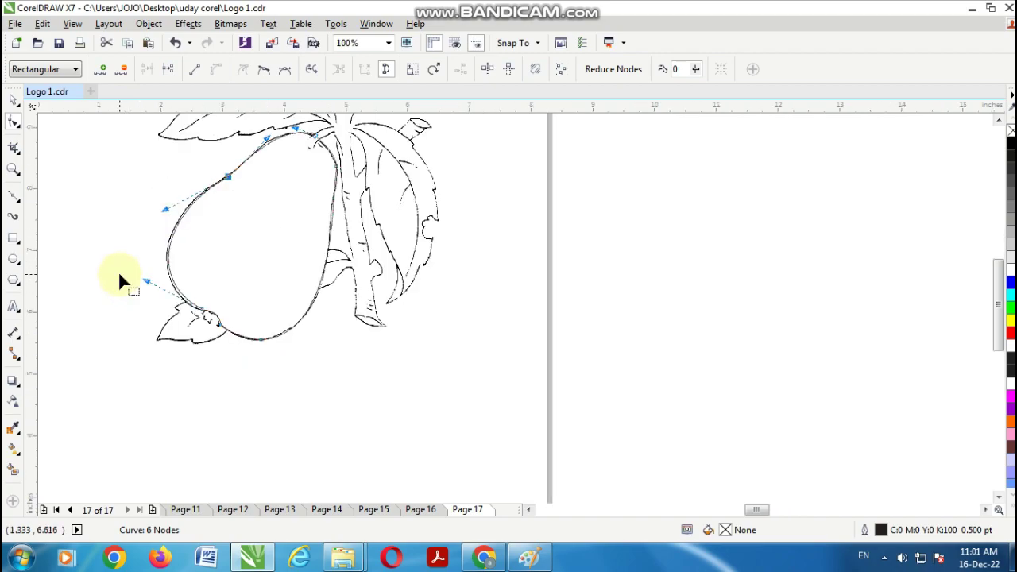
- Trace the bottom leaf with straight Bézier segments through seven nodes, from the pear's lower-left edge around to its bottom edge
click(13, 100)
scroll(59, 313, up, 1)
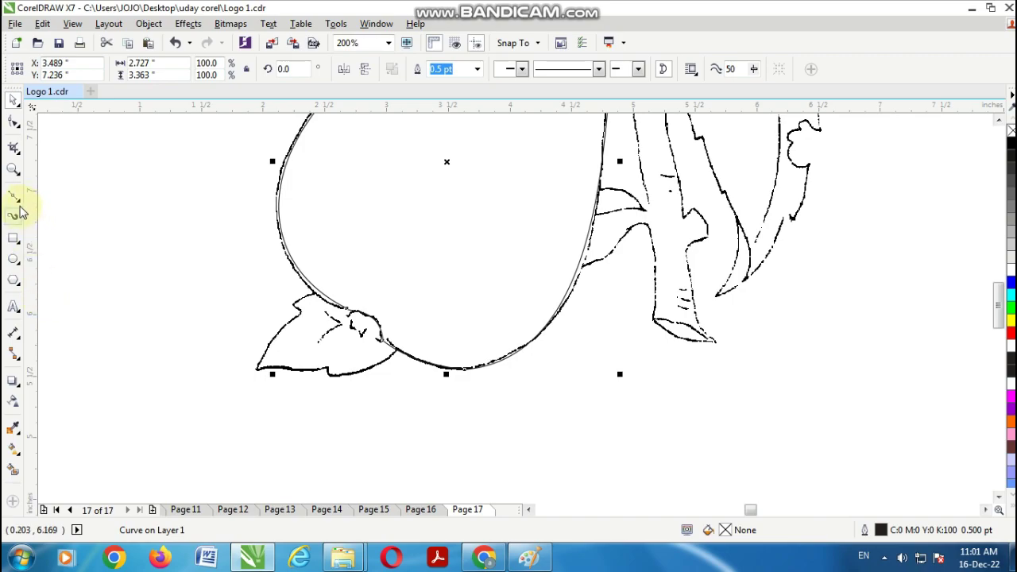
click(11, 196)
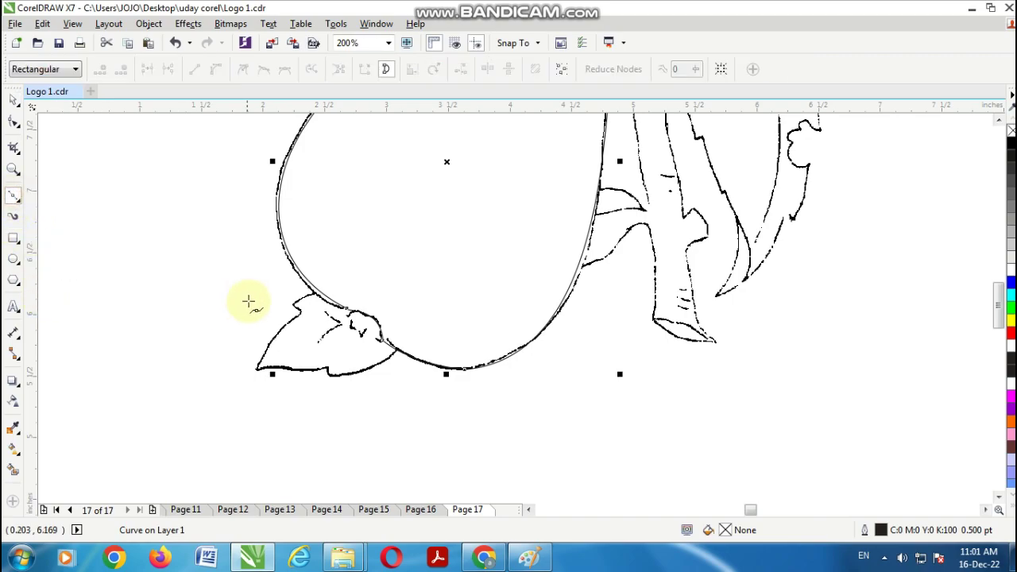
scroll(249, 299, up, 1)
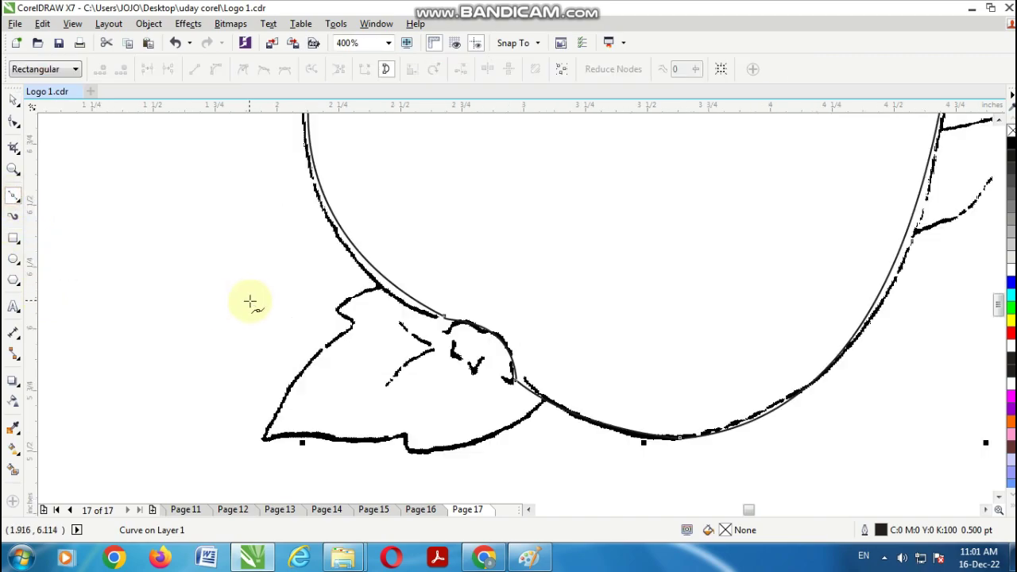
click(385, 280)
click(338, 310)
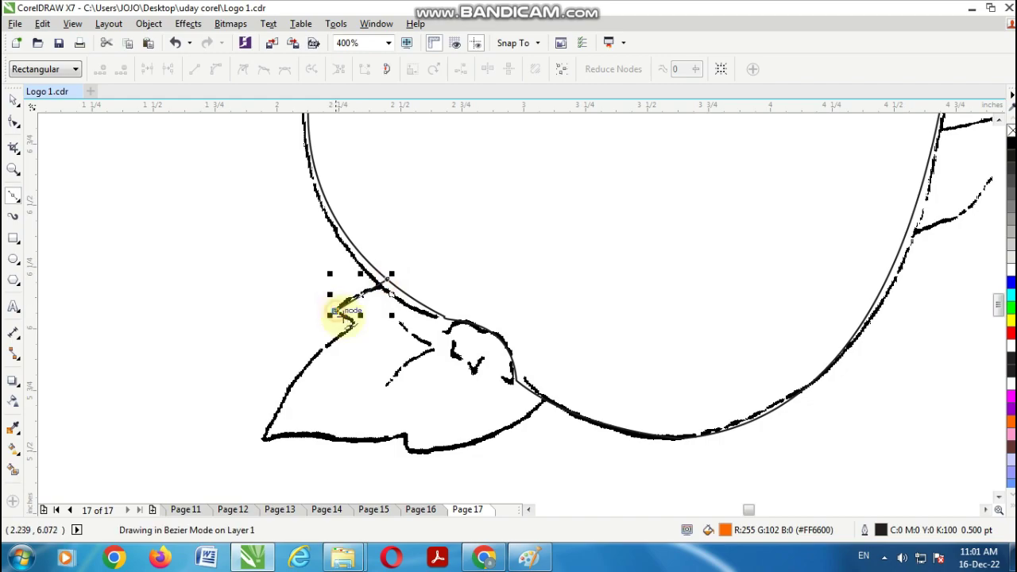
click(352, 325)
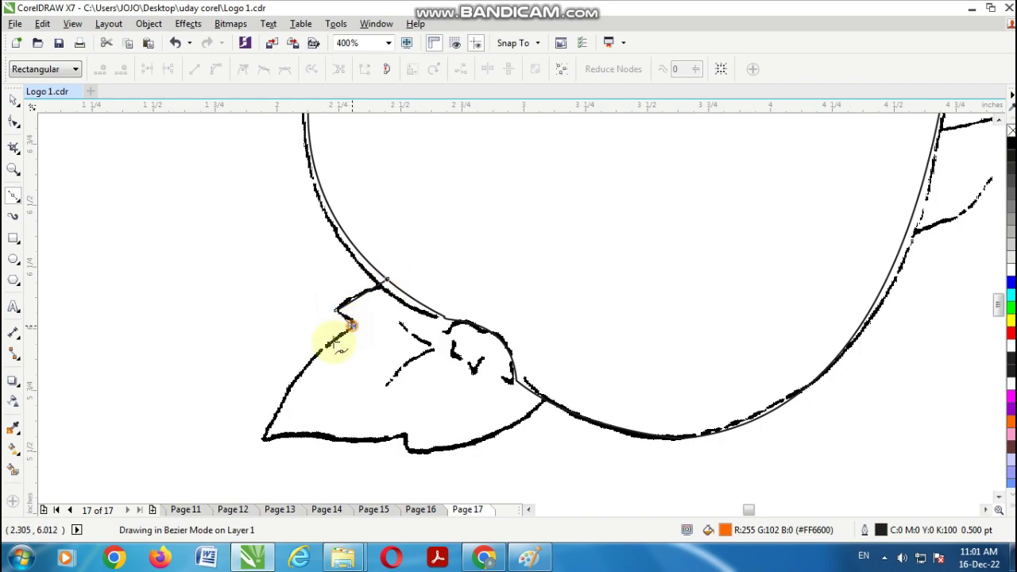
click(265, 438)
click(403, 437)
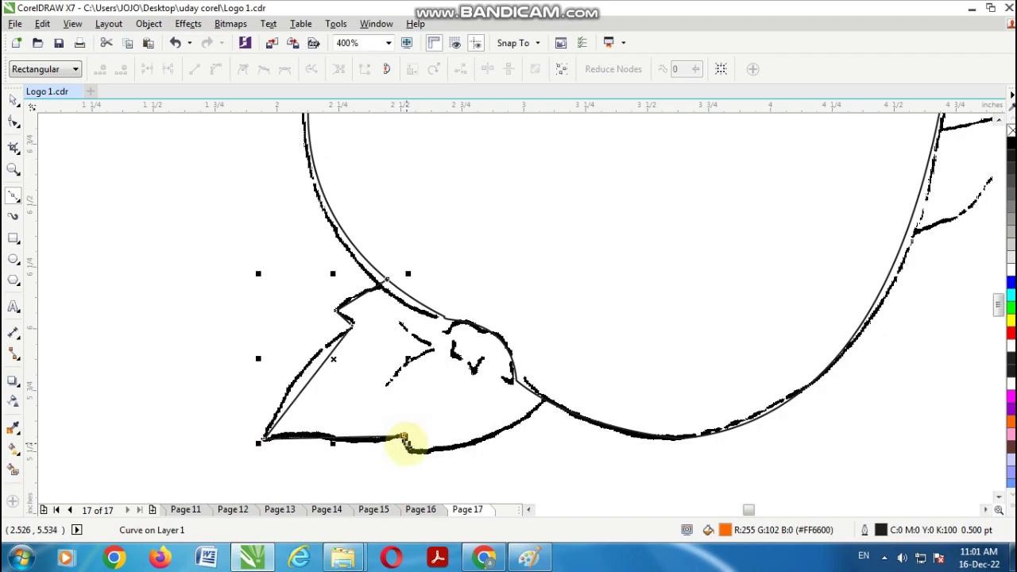
click(411, 451)
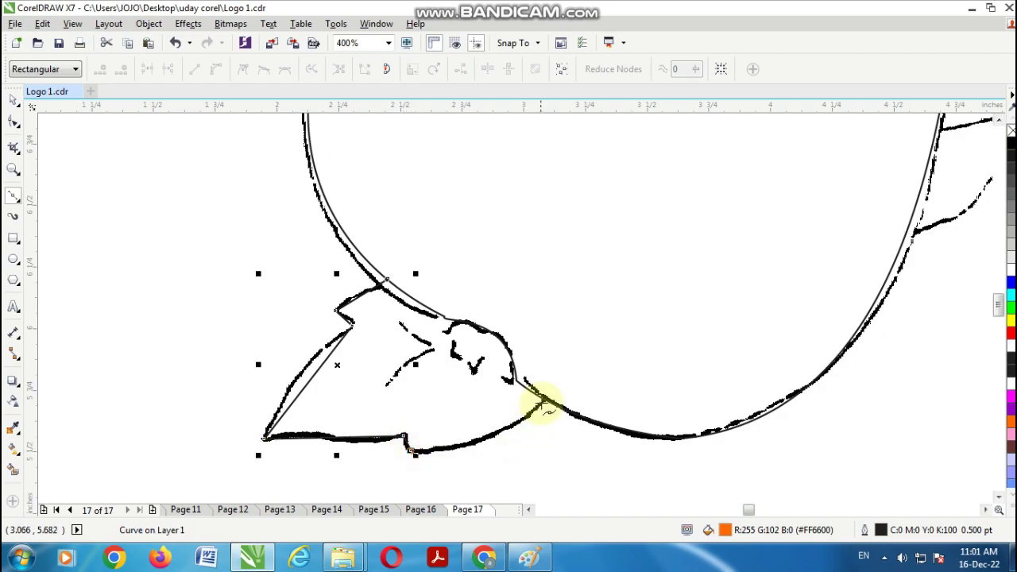
click(543, 399)
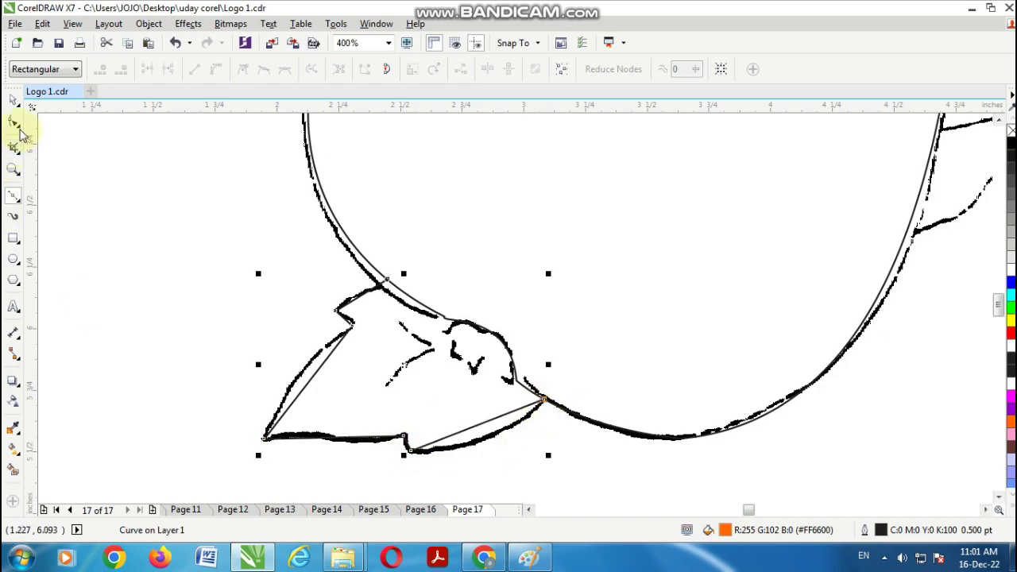
- Select all nodes of the bottom leaf's outline and convert its straight segments to curves
click(13, 122)
drag(154, 230, 581, 489)
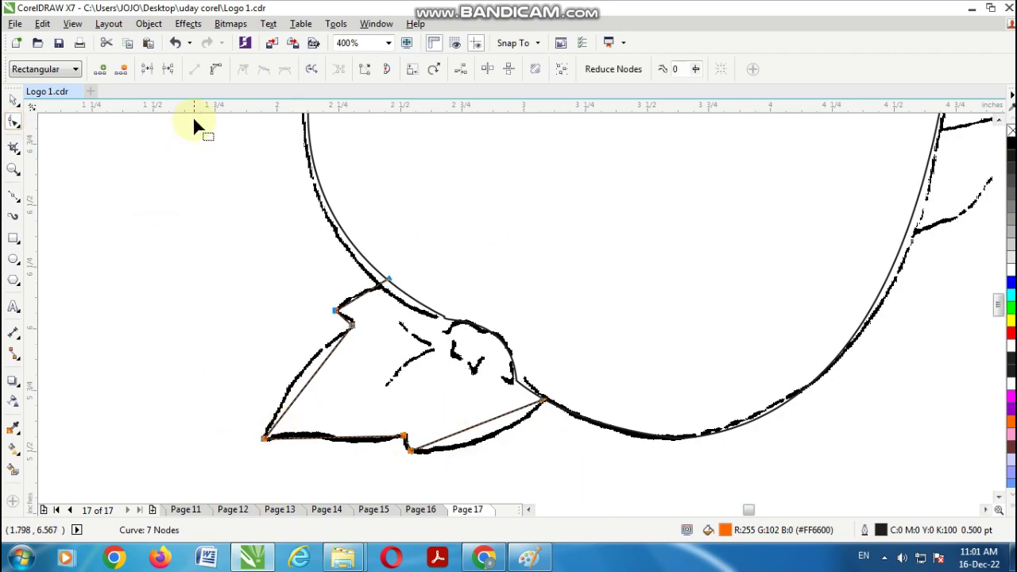
click(213, 71)
key(space)
key(space)
- Curve the leaf's short upper segment and the small notch segment below it to match the sketch
scroll(333, 267, up, 2)
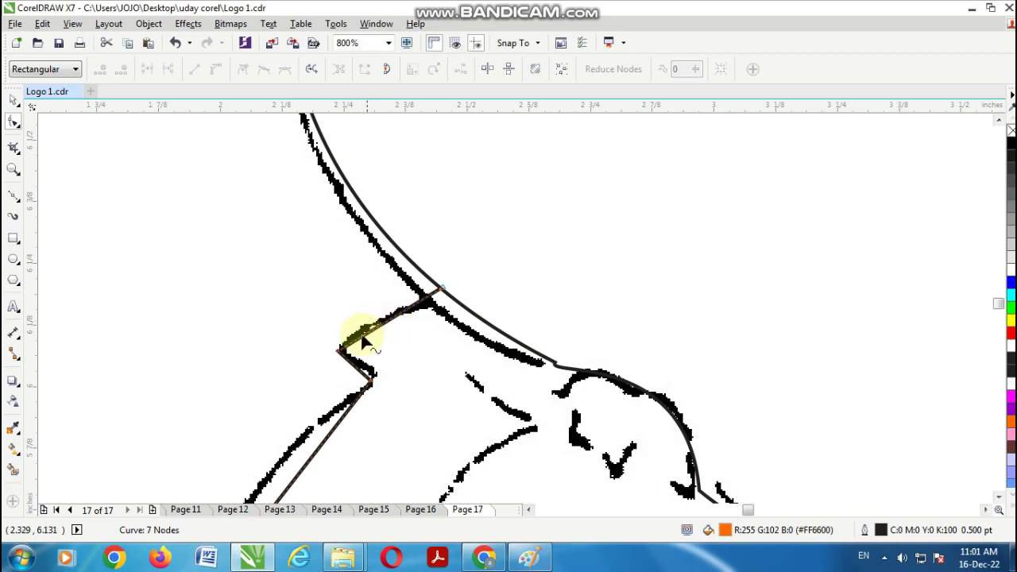
click(337, 348)
drag(373, 340, 411, 318)
click(369, 385)
scroll(369, 384, up, 1)
mouse_move(369, 378)
mouse_down()
mouse_move(370, 365)
mouse_move(388, 370)
mouse_move(374, 358)
mouse_move(361, 364)
mouse_up()
- Bend the leaf's long left-hand segment outward onto the sketched edge
scroll(359, 382, down, 1)
scroll(325, 422, down, 1)
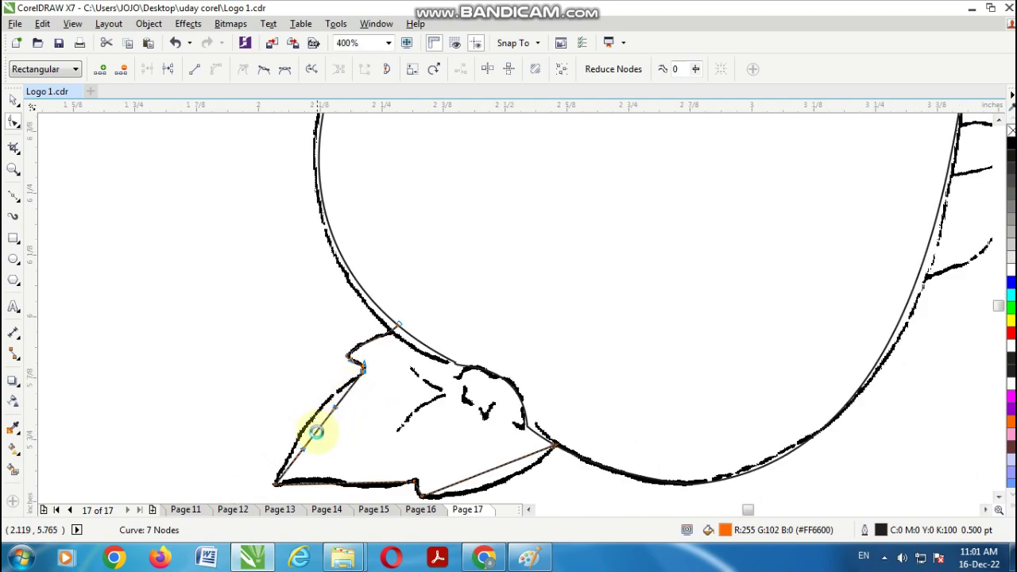
scroll(319, 427, up, 1)
drag(314, 428, 300, 415)
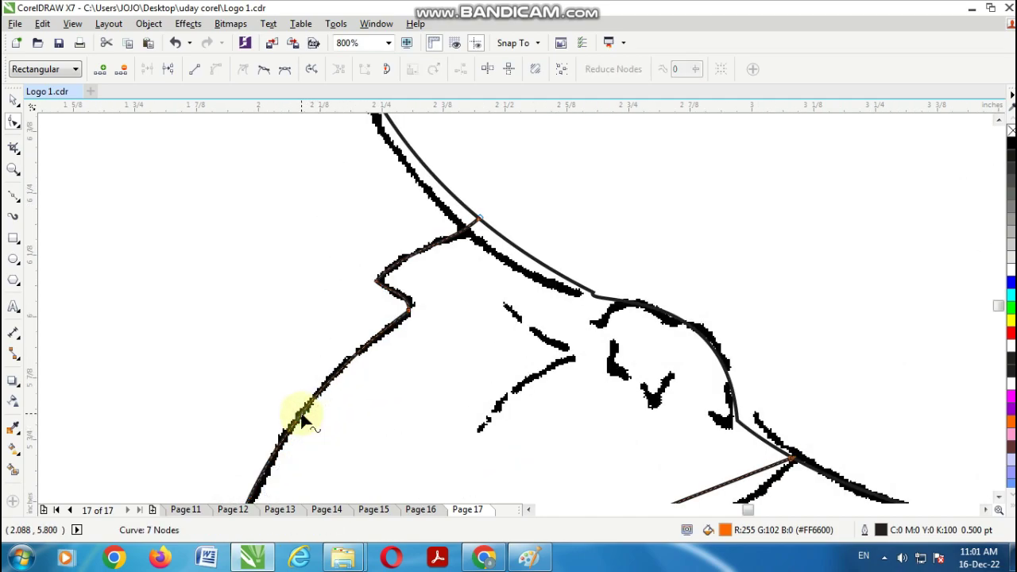
- Shape the leaf's lower segment into a shallow S-curve along the sketched edge using its two curve handles
scroll(301, 415, down, 2)
scroll(314, 447, up, 1)
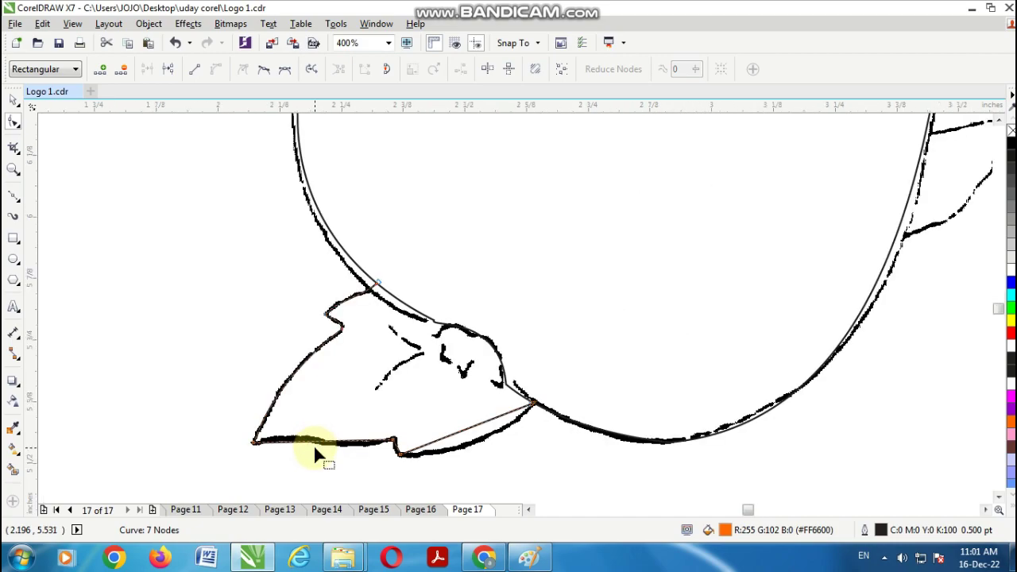
scroll(211, 449, up, 1)
click(196, 438)
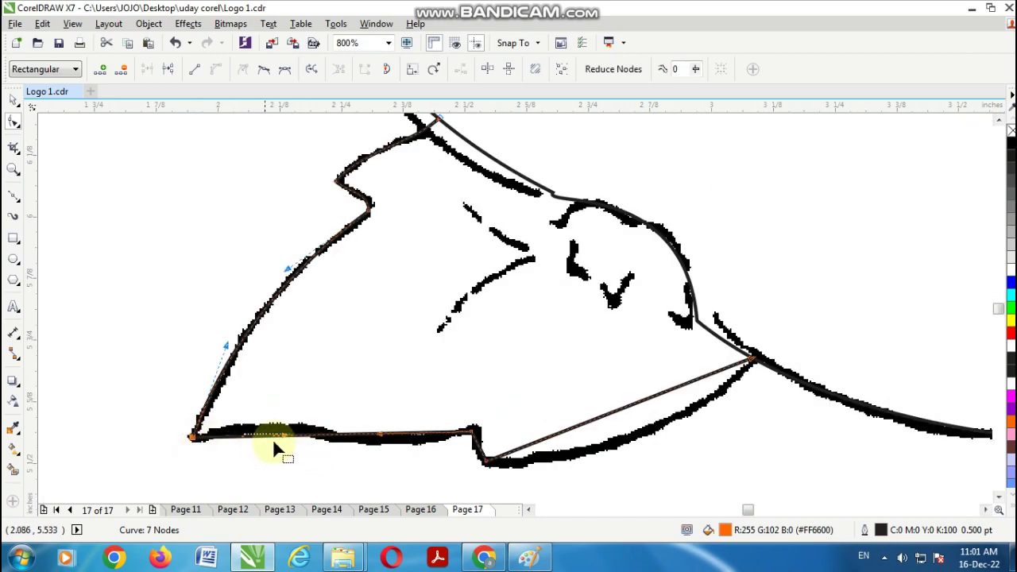
drag(284, 431, 286, 415)
mouse_move(380, 437)
mouse_down()
mouse_move(370, 449)
mouse_move(394, 450)
mouse_up()
- Curve the small step in the leaf's lower edge and bend the lower-right segment down onto the sketched edge
scroll(480, 460, up, 1)
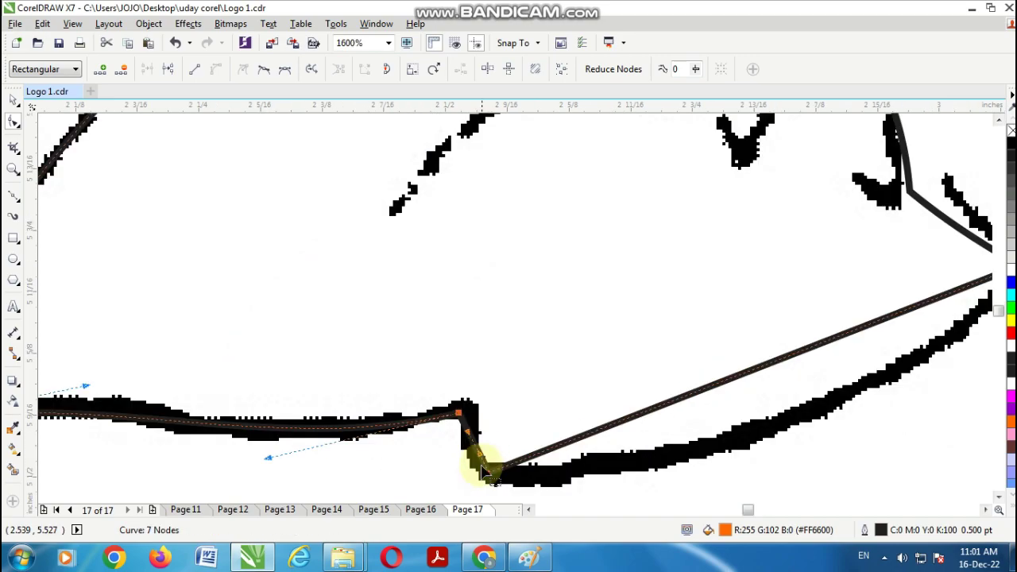
drag(481, 459, 469, 467)
scroll(513, 481, down, 1)
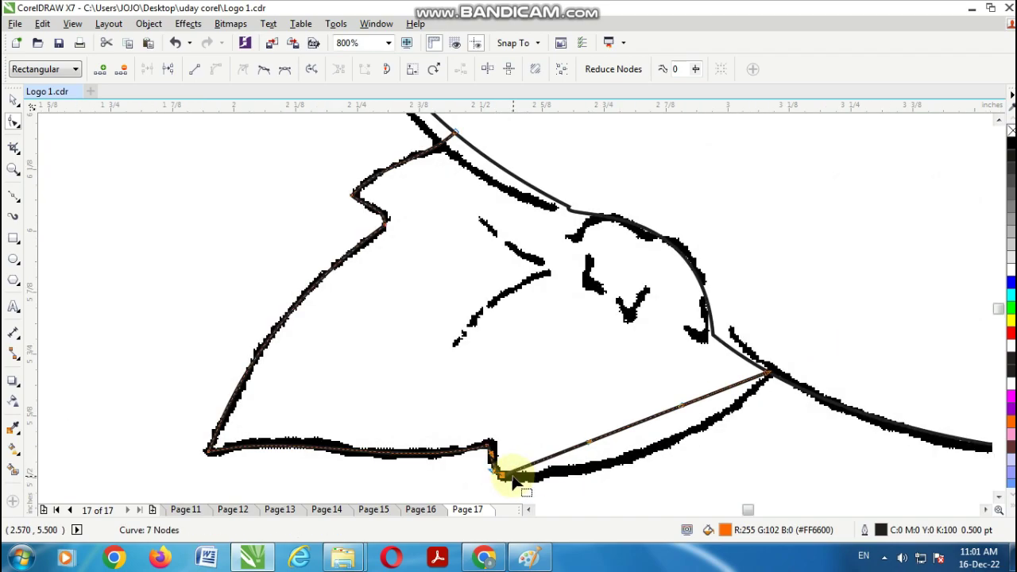
drag(608, 442, 636, 453)
scroll(628, 455, down, 2)
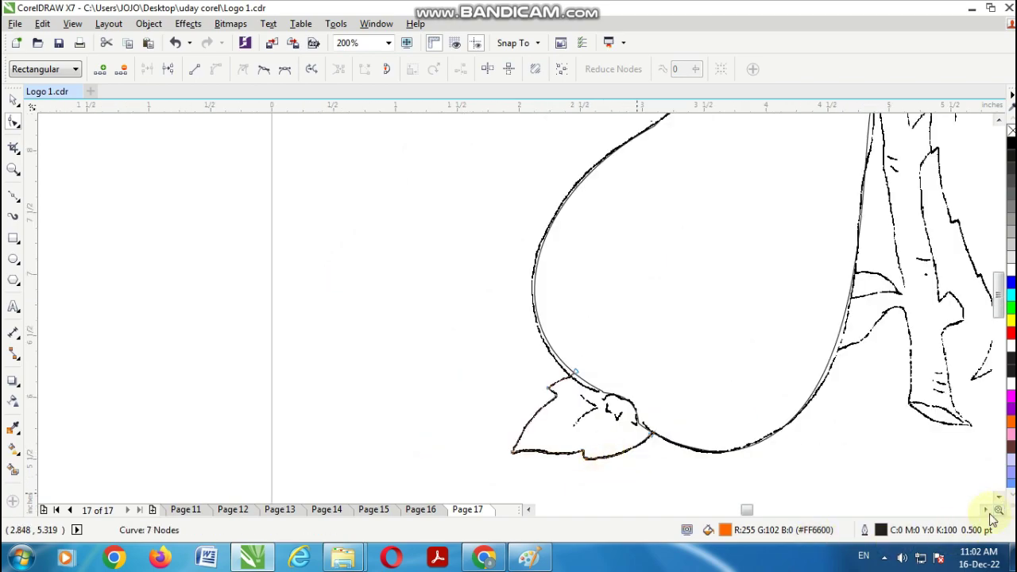
- Trace the pear's short stem beside the branch junction as a closed four-sided Bézier shape and remove its fill
scroll(983, 524, right, 5)
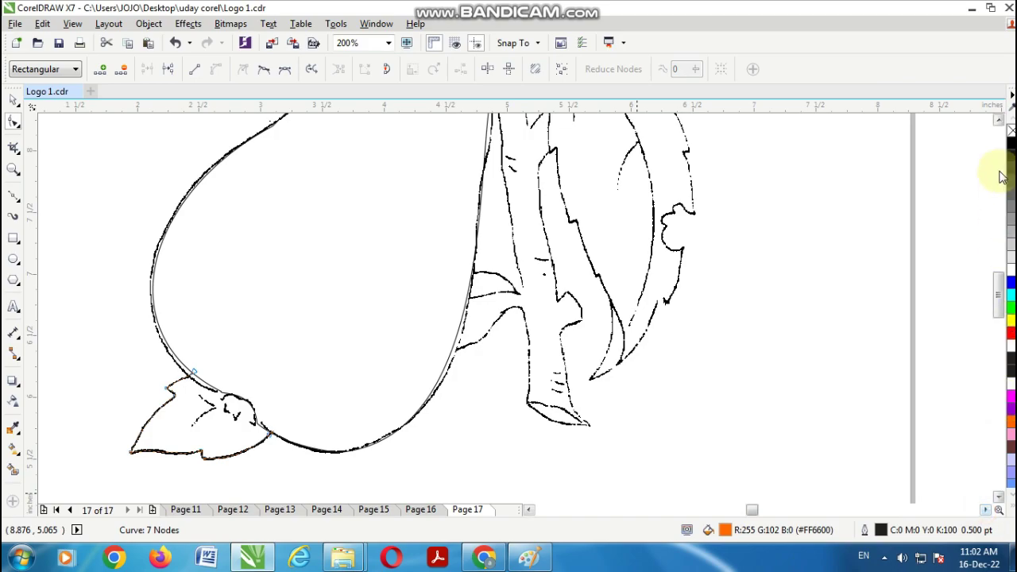
click(998, 120)
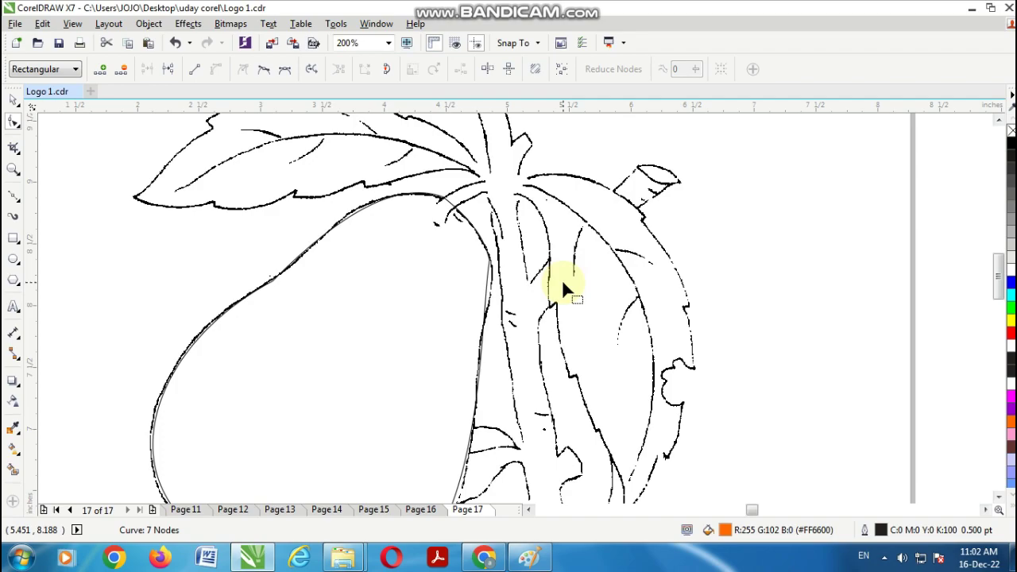
scroll(429, 253, down, 1)
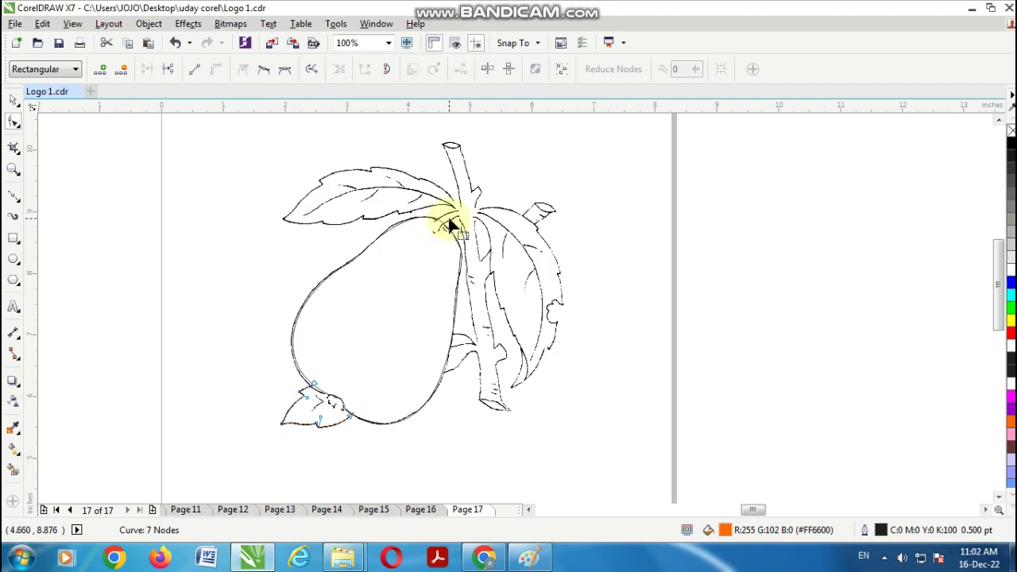
scroll(446, 206, up, 1)
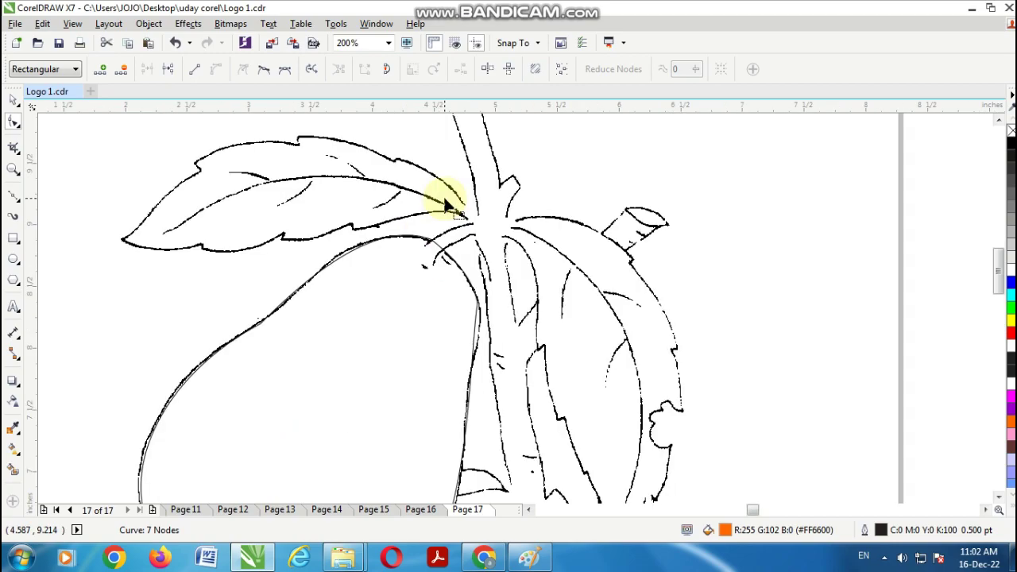
scroll(447, 207, down, 1)
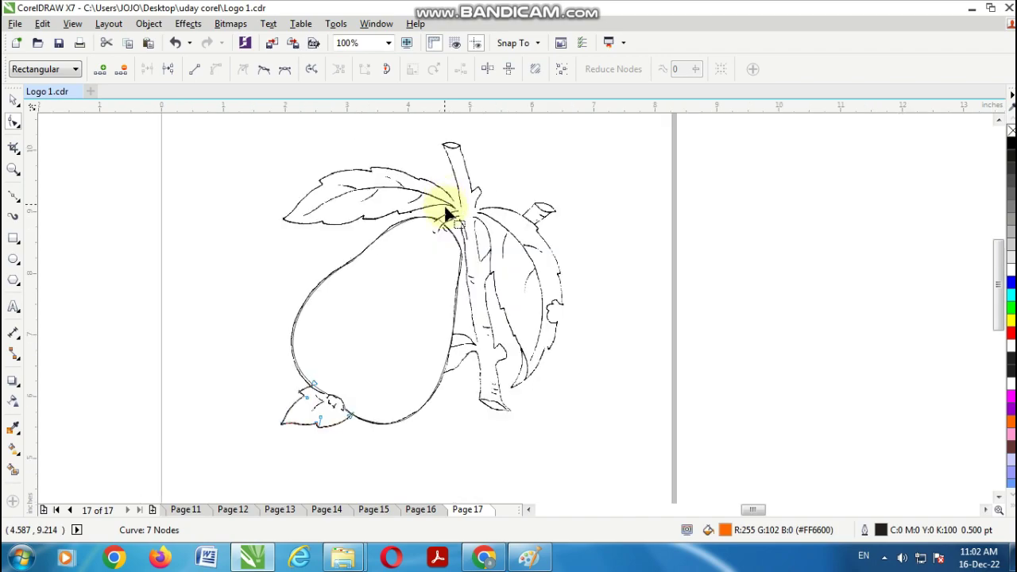
scroll(453, 186, up, 1)
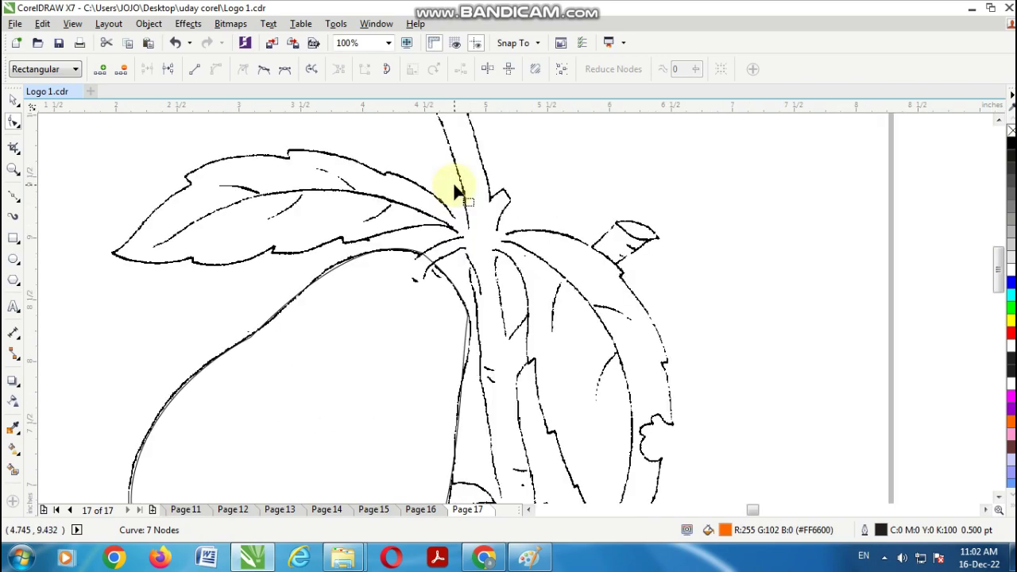
click(1000, 120)
click(1000, 120)
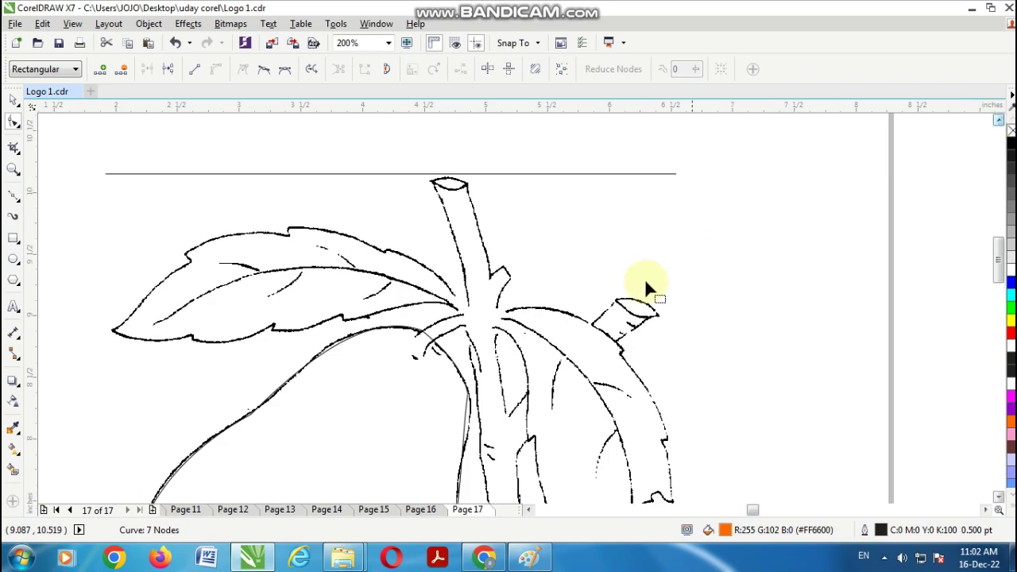
click(14, 202)
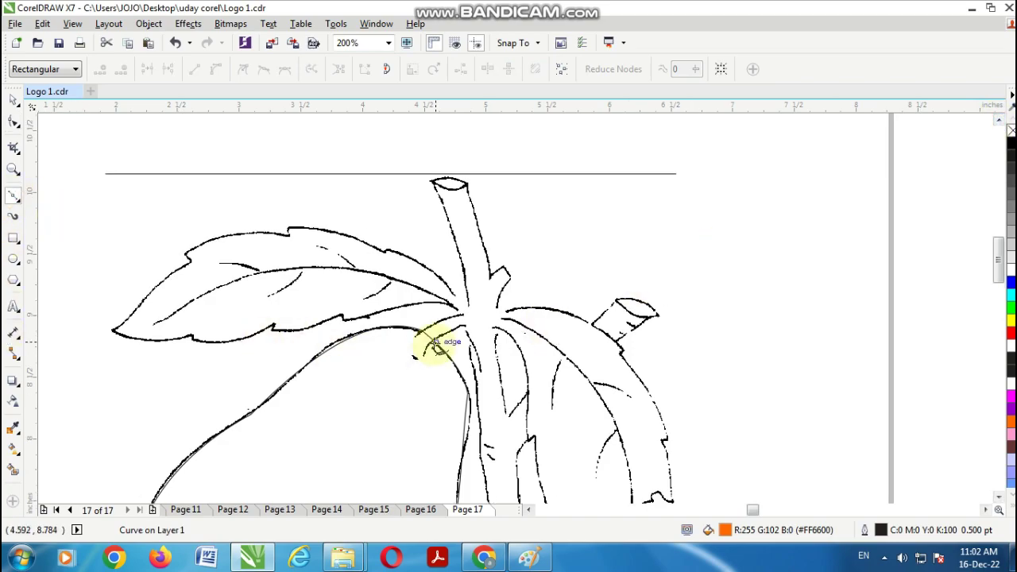
scroll(421, 344, up, 1)
mouse_move(404, 324)
mouse_down()
mouse_move(424, 303)
mouse_move(493, 283)
mouse_move(496, 303)
mouse_up()
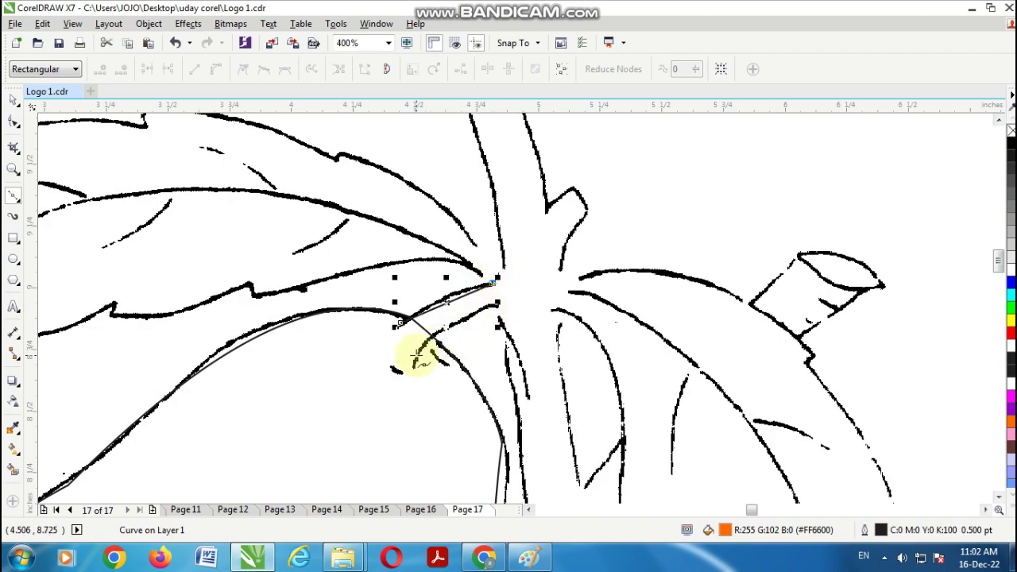
drag(421, 356, 495, 314)
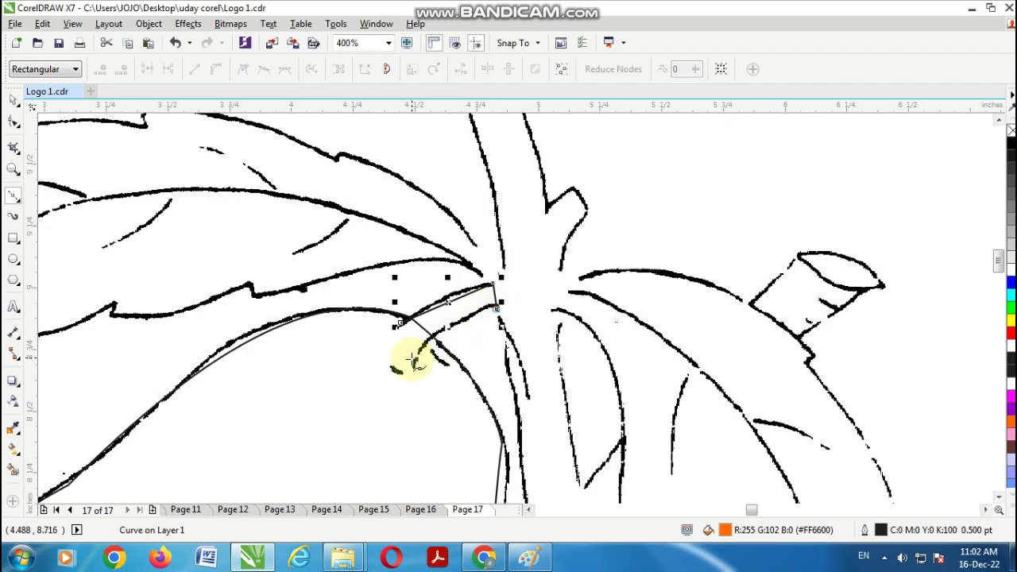
click(398, 322)
click(1010, 130)
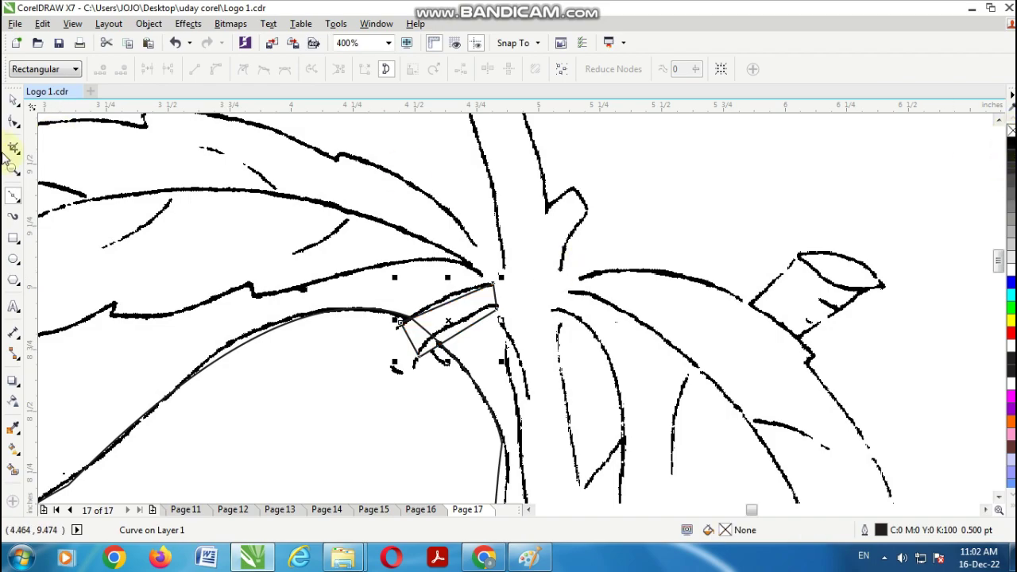
- Select all four nodes of the short stem outline and convert its straight segments to curves
click(13, 100)
drag(363, 229, 540, 419)
click(13, 121)
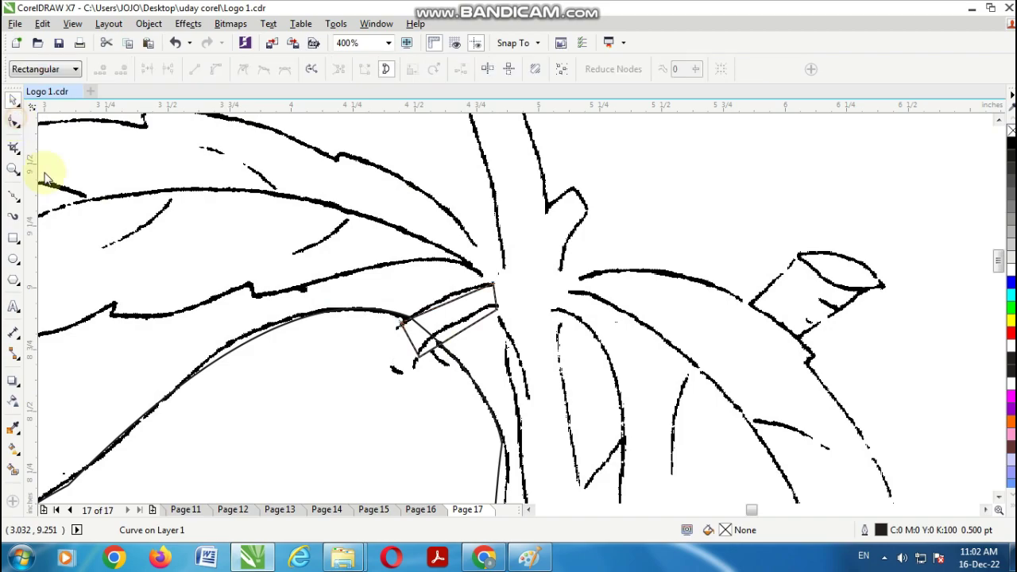
drag(345, 246, 535, 409)
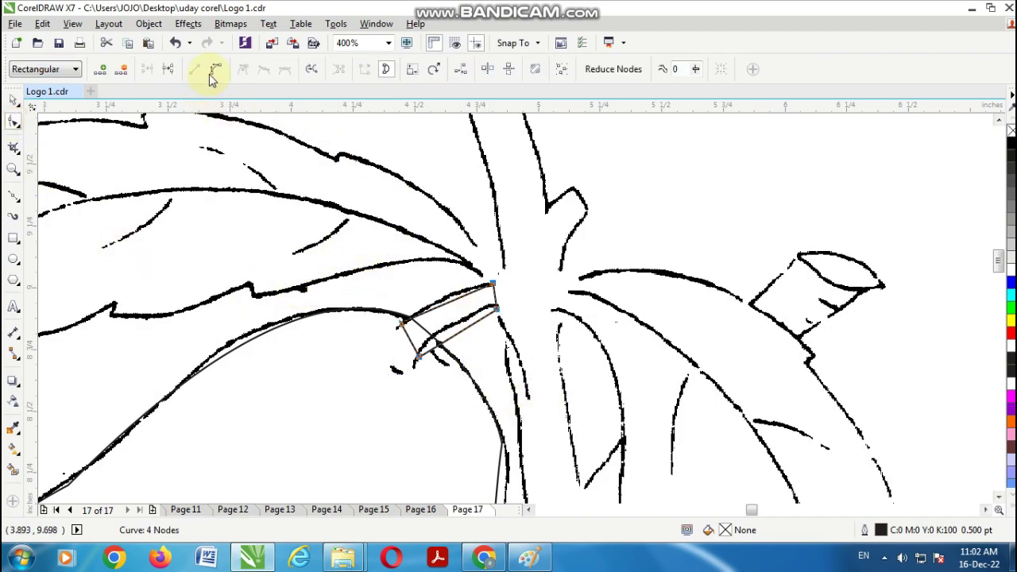
click(13, 100)
click(13, 122)
- Bend the short stem's upper and lower long edges onto the sketched lines
scroll(472, 306, up, 2)
drag(432, 294, 427, 291)
drag(457, 362, 452, 337)
drag(368, 420, 363, 404)
drag(461, 321, 522, 311)
scroll(522, 318, down, 1)
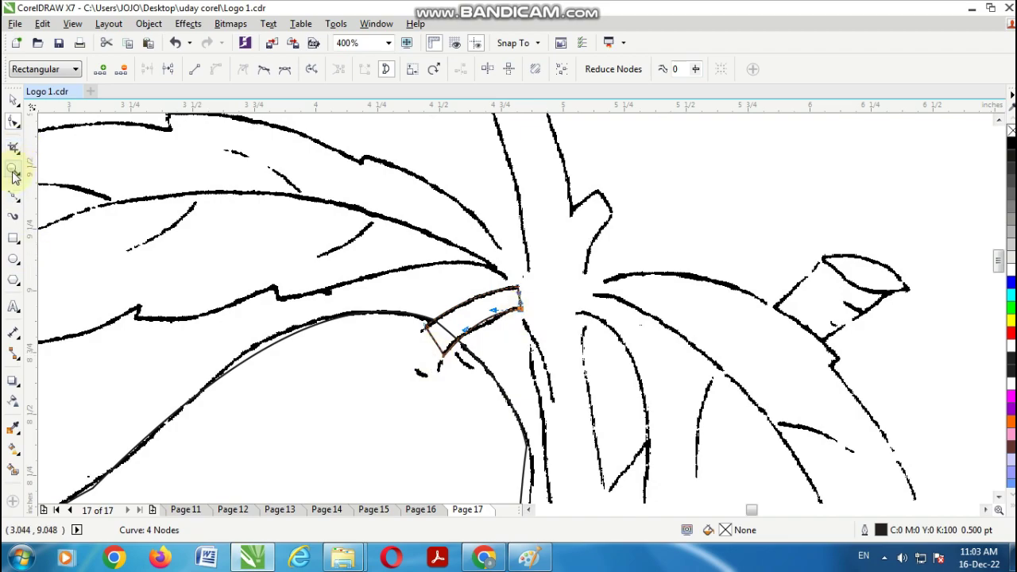
- Start a Bézier outline of the left leaf at the stem junction, tracing its lower edge with straight segments to the second notch
click(14, 198)
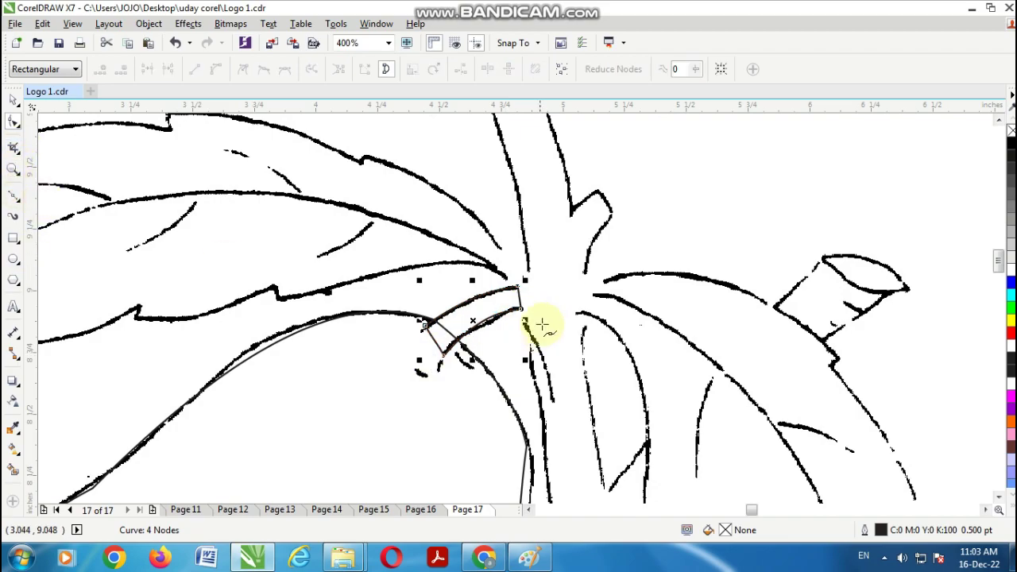
click(522, 288)
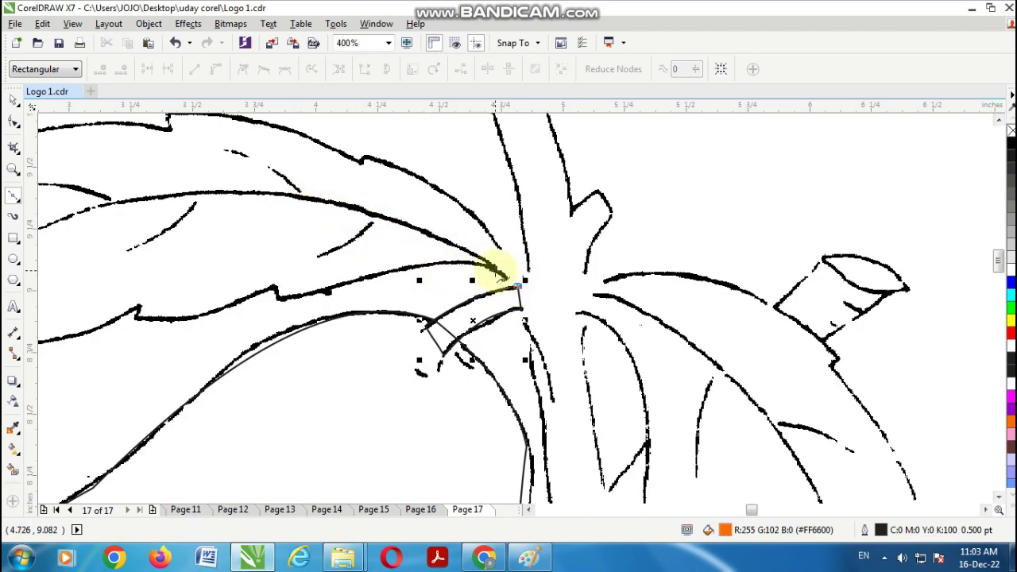
click(491, 269)
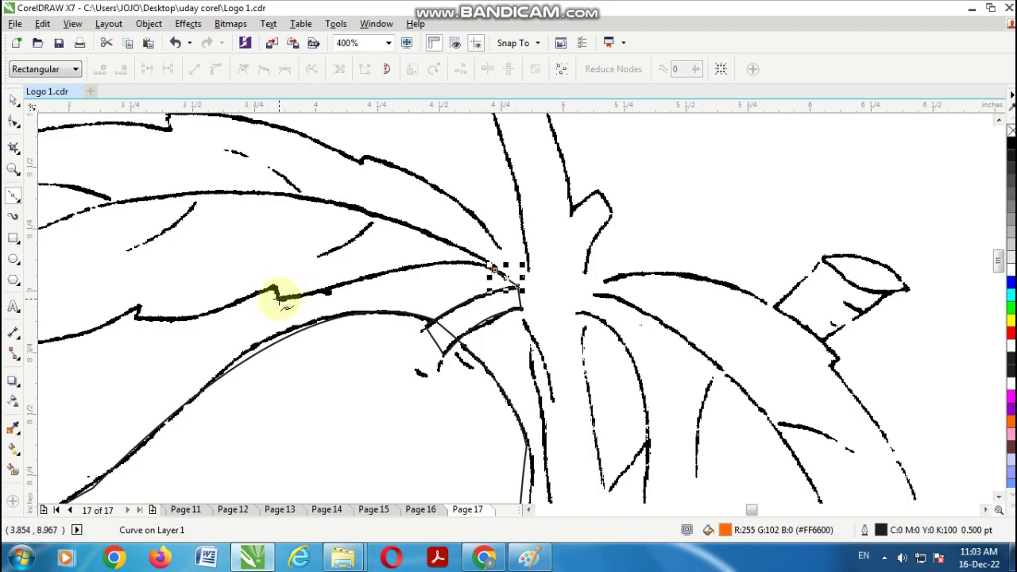
click(274, 295)
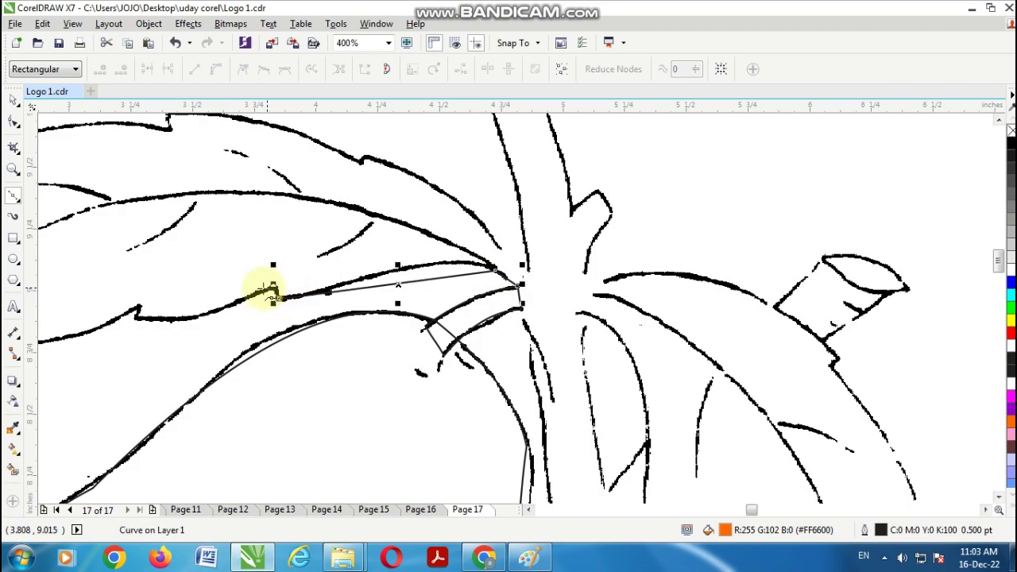
scroll(270, 290, up, 2)
scroll(267, 289, down, 2)
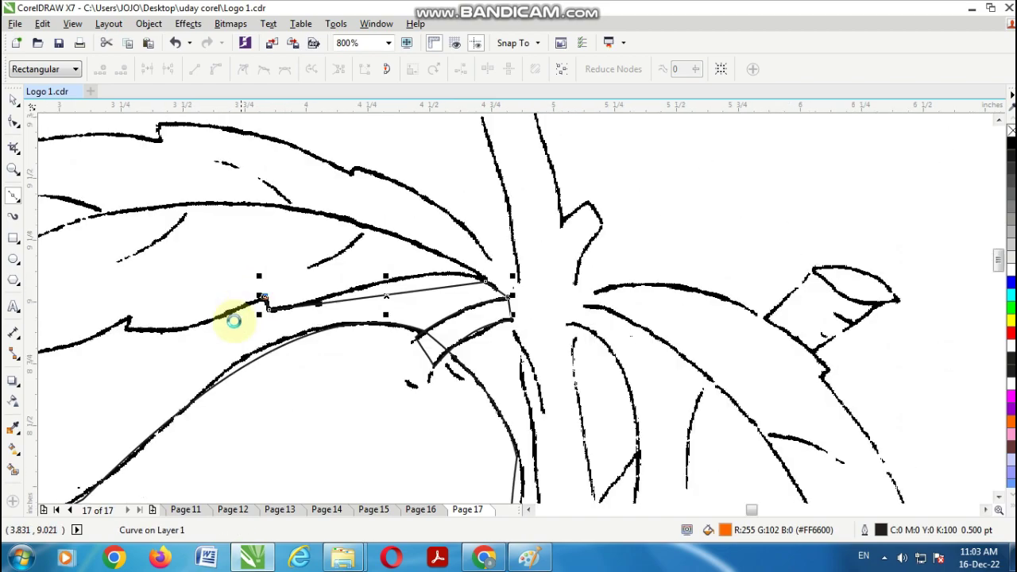
scroll(233, 321, down, 2)
click(182, 326)
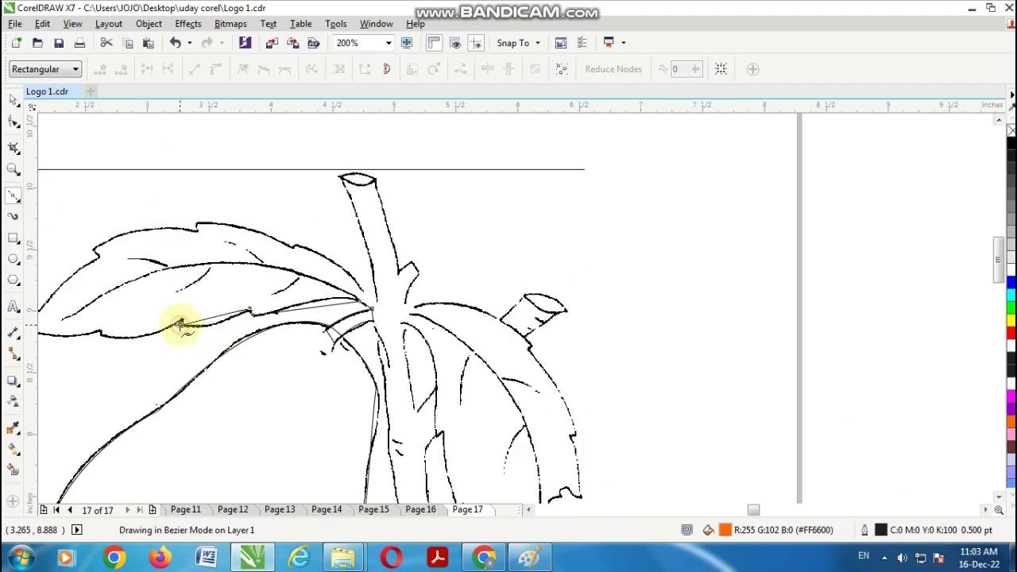
- Continue the leaf's Bézier outline along the lower edge, around the last notch to the pointed leaf tip
scroll(182, 326, up, 1)
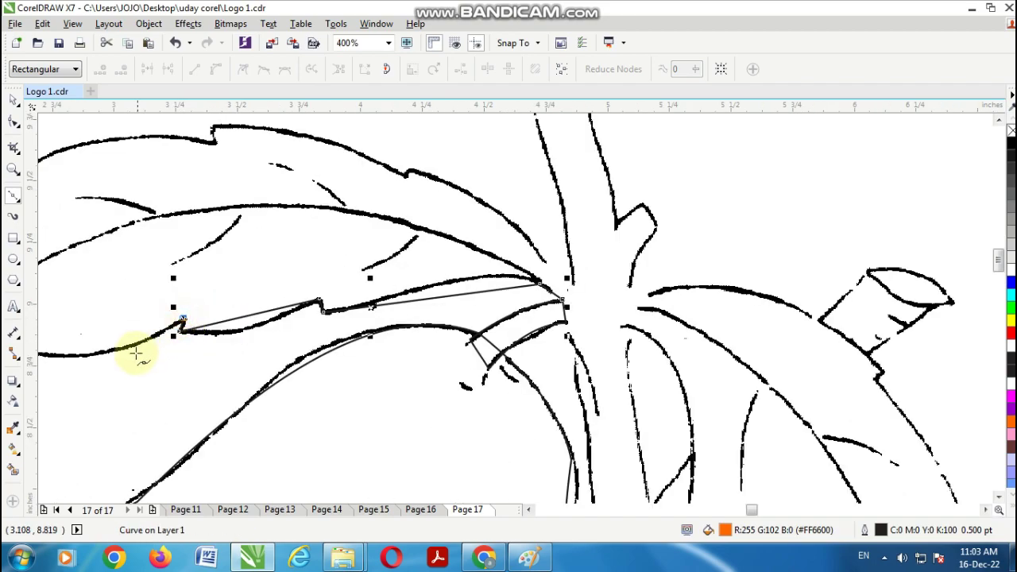
scroll(141, 351, down, 1)
click(531, 510)
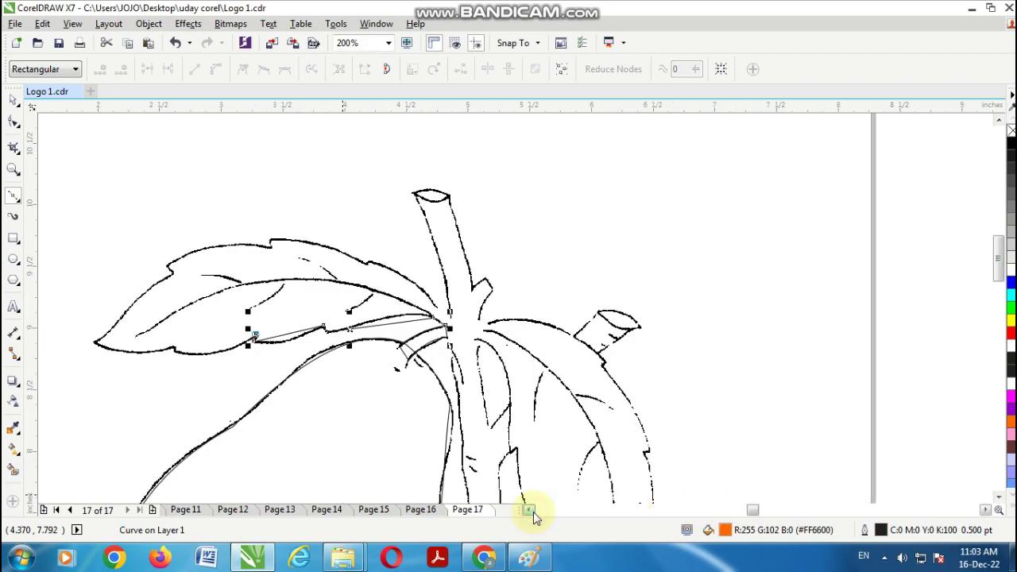
click(531, 510)
scroll(506, 372, up, 1)
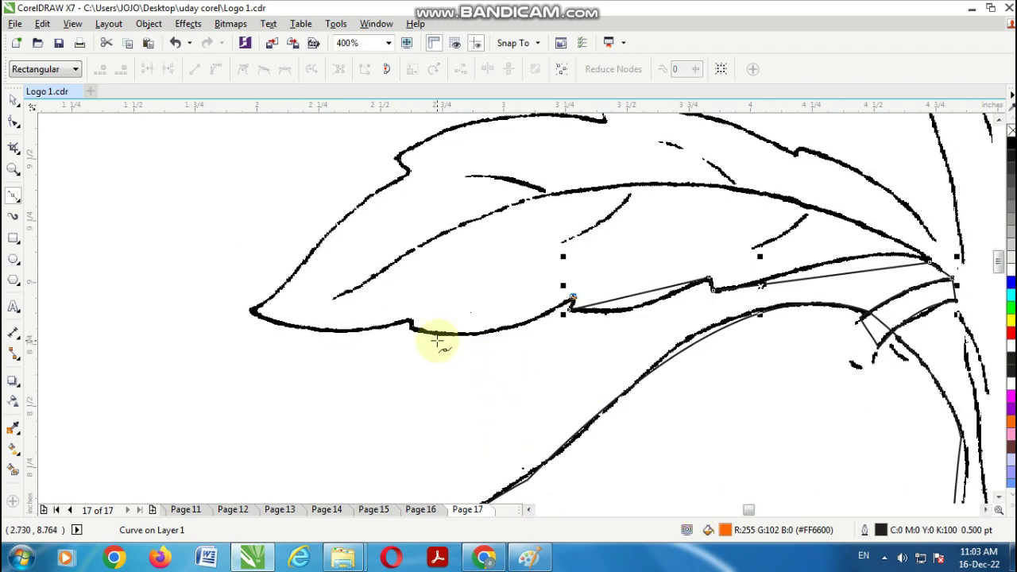
click(410, 324)
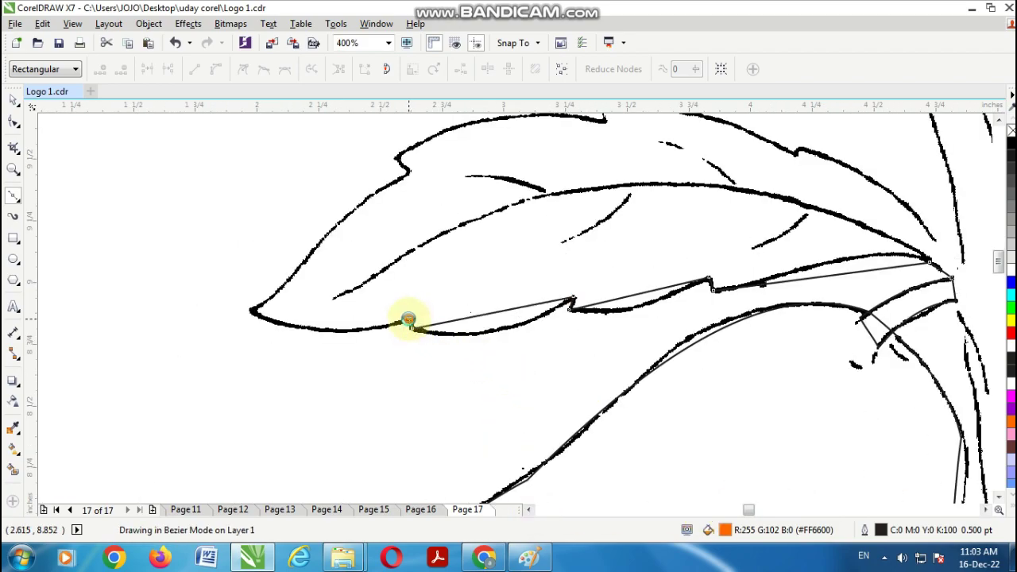
click(253, 310)
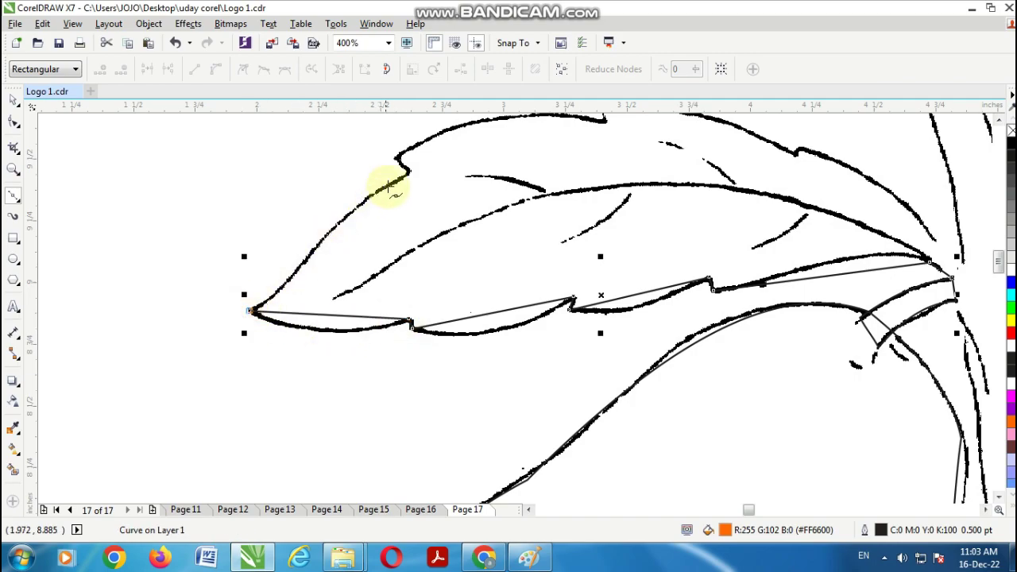
- Trace the leaf's upper edge from the tip through its notches, close the outline at the stem junction and remove its fill
click(401, 169)
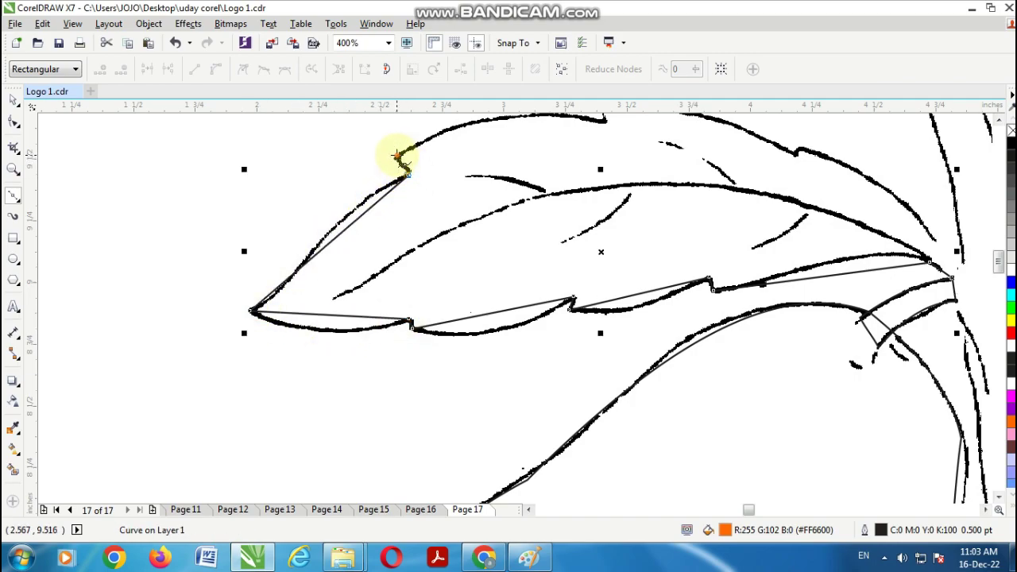
click(602, 118)
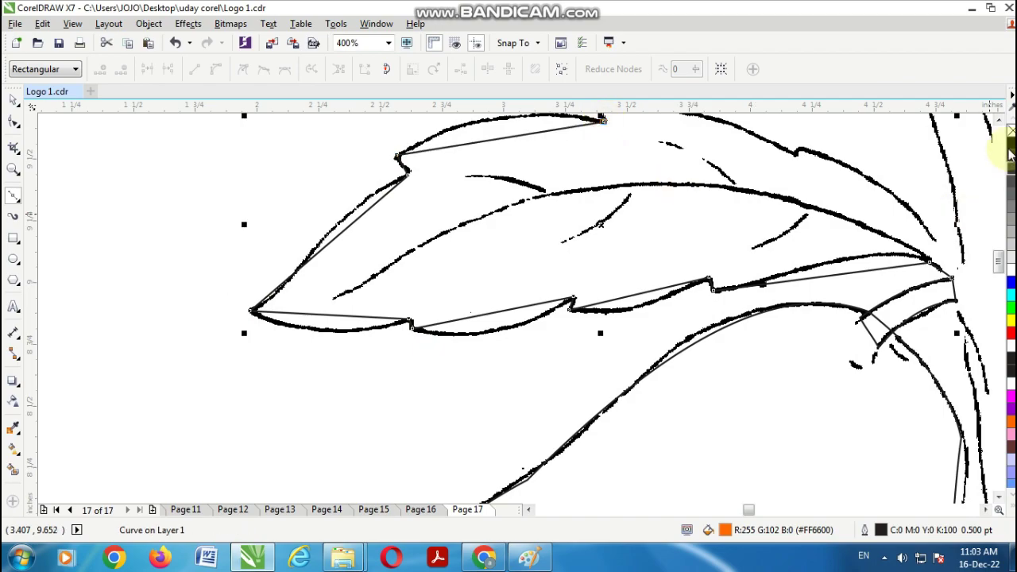
click(998, 121)
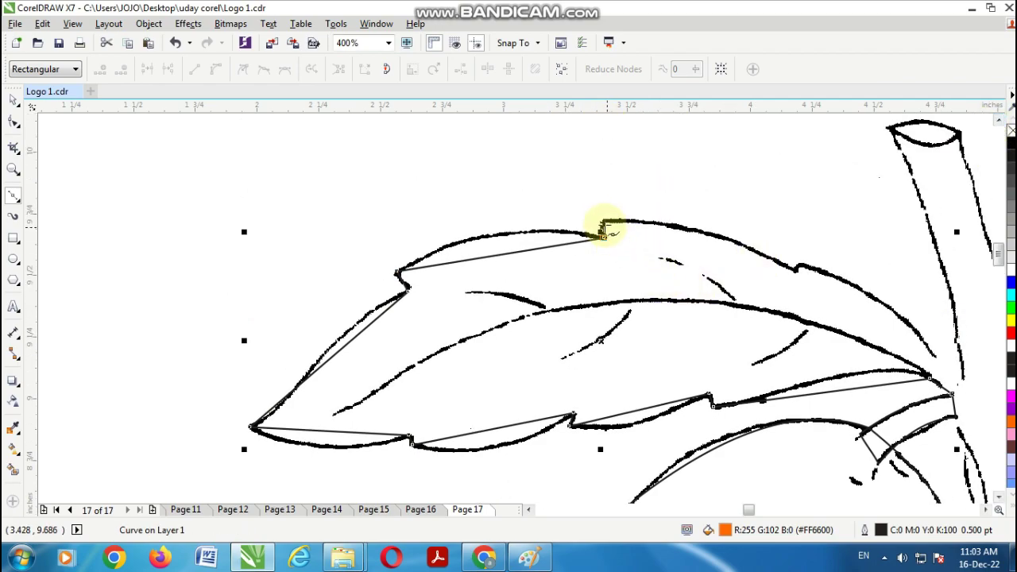
click(796, 268)
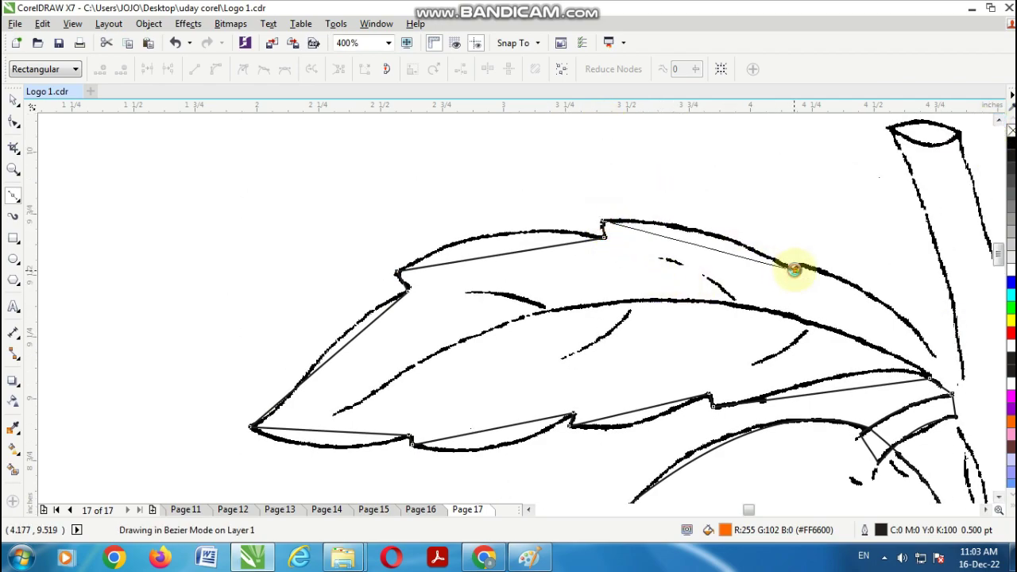
click(934, 355)
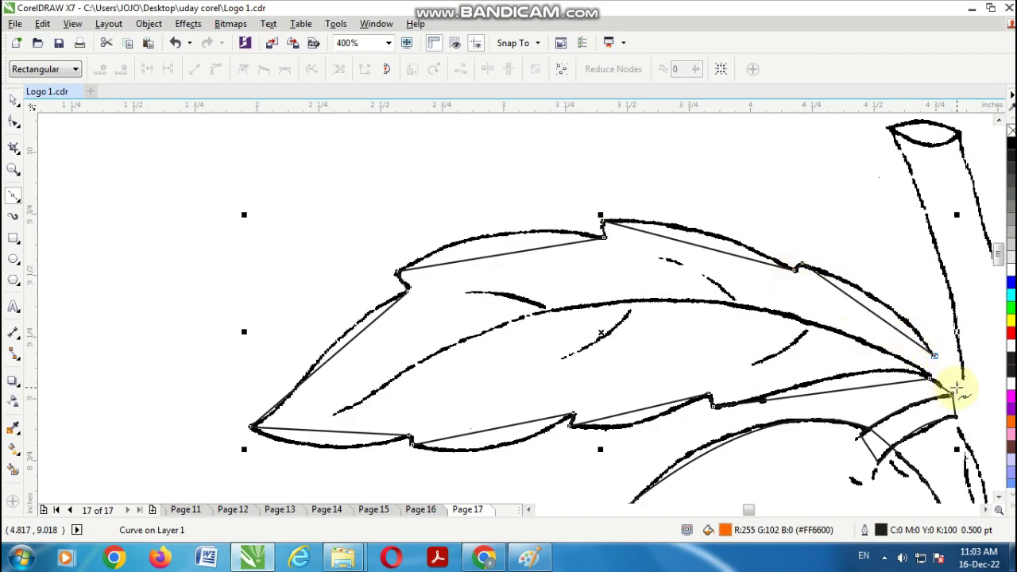
click(962, 382)
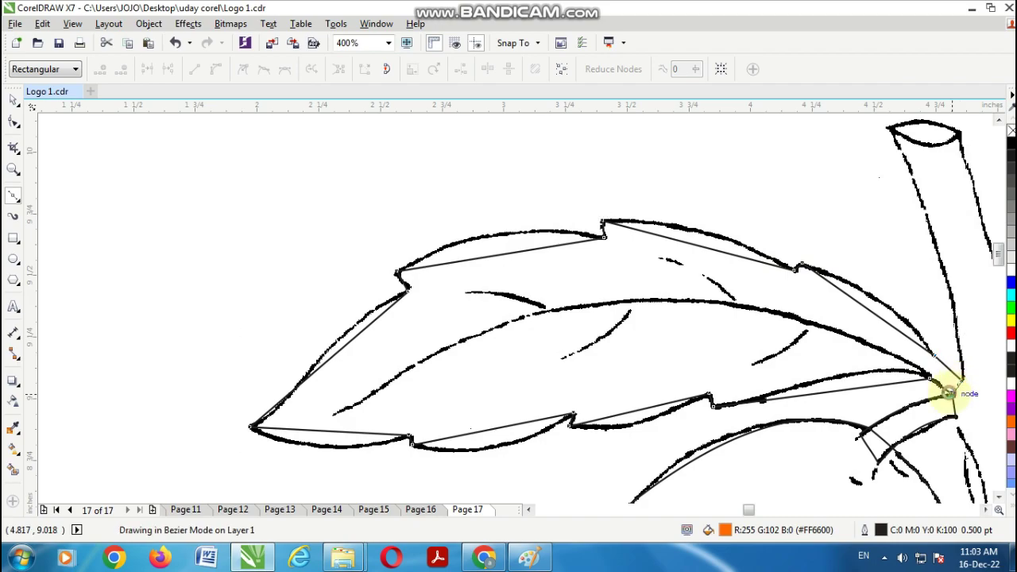
click(961, 381)
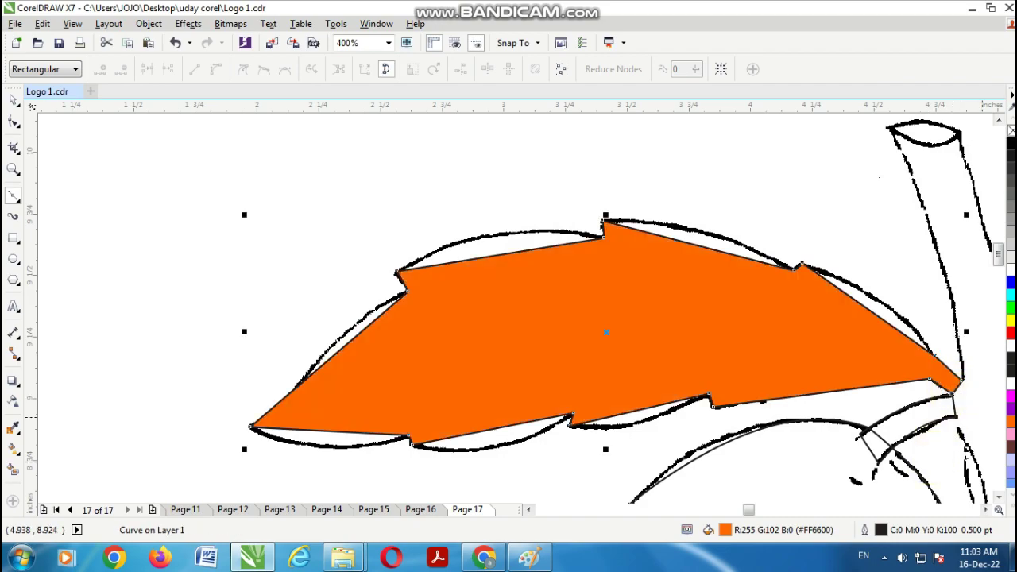
click(1011, 129)
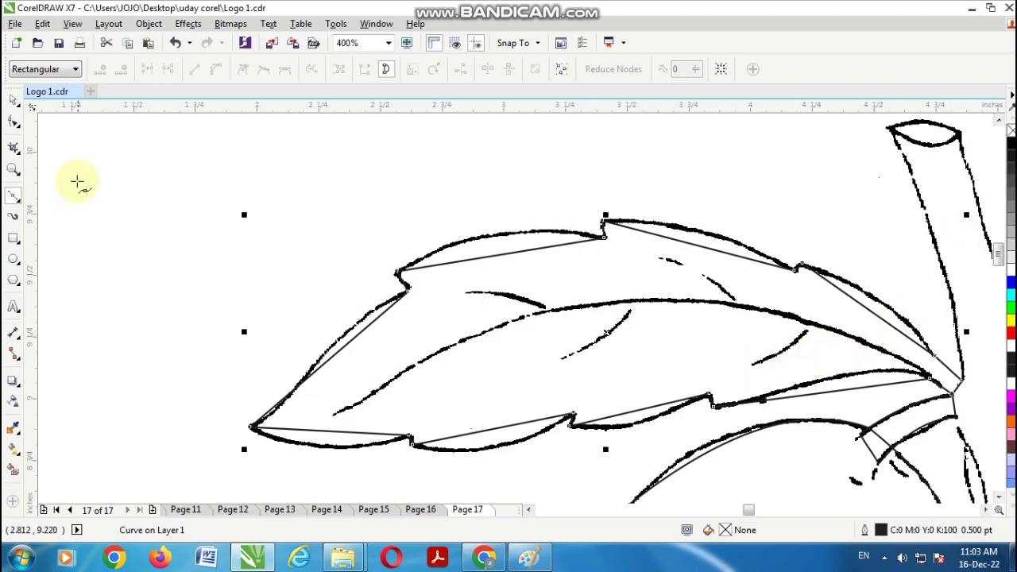
- Select all nodes of the left leaf outline and convert its straight segments to curves
click(13, 121)
drag(507, 368, 981, 472)
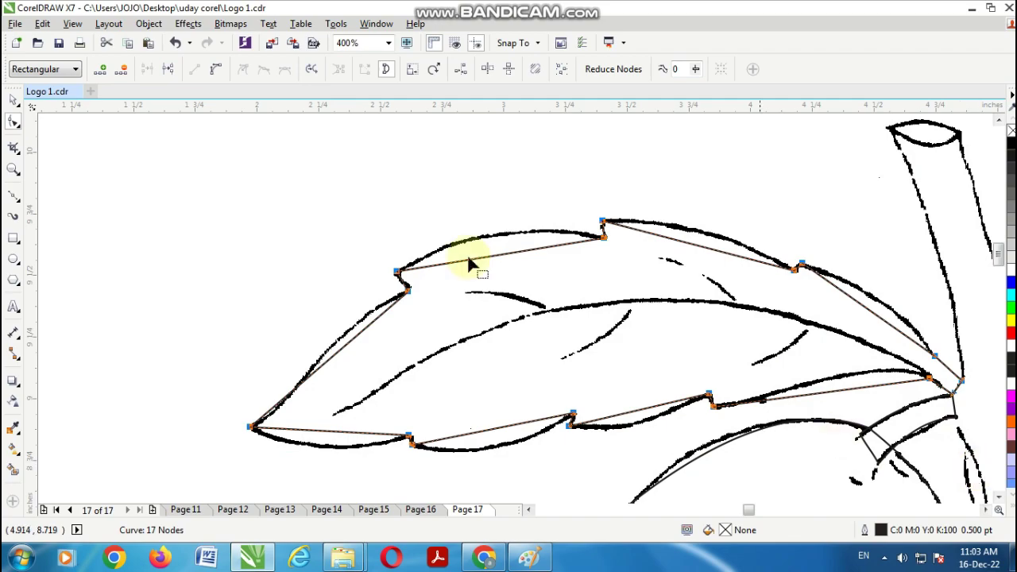
click(13, 100)
click(13, 121)
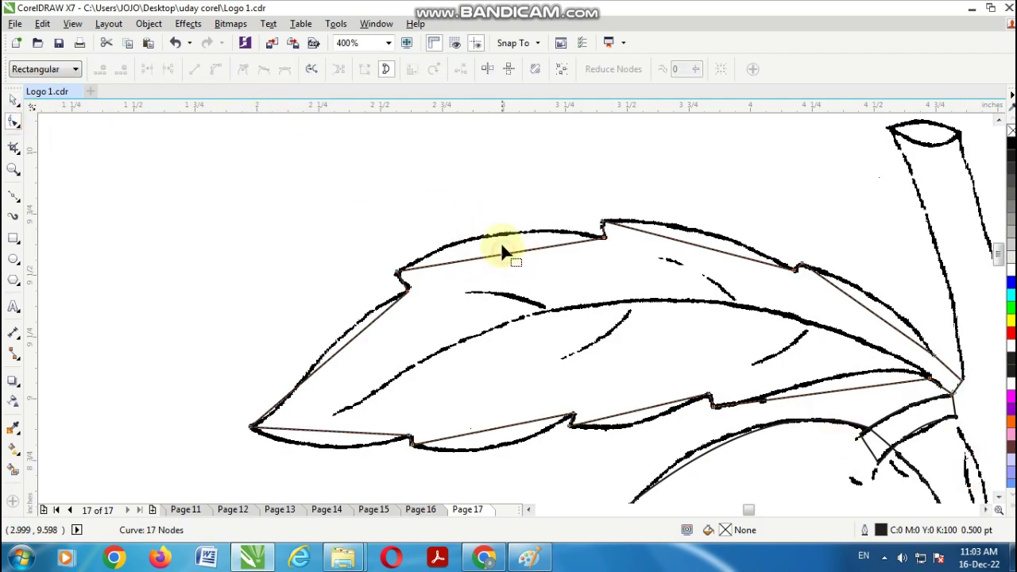
- Bend the leaf's upper-left segment and the small notch below it onto the sketched edge
drag(499, 256, 494, 238)
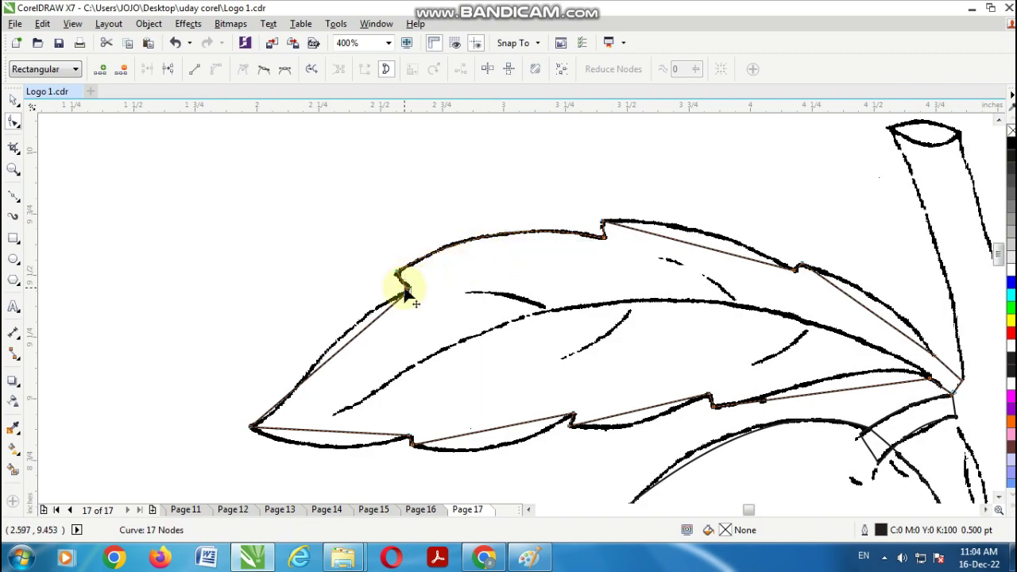
scroll(405, 294, up, 2)
drag(404, 282, 397, 294)
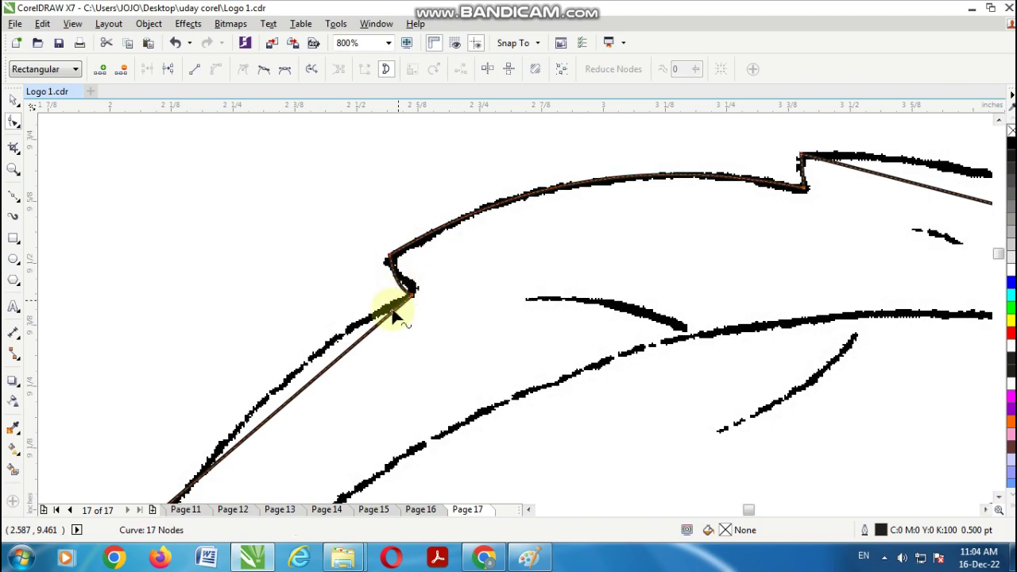
- Shape the segment between the leaf tip and the first upper notch along the sketched edge using its curve handles
scroll(380, 321, down, 2)
drag(335, 357, 242, 441)
mouse_move(291, 391)
mouse_down()
mouse_move(301, 401)
mouse_move(300, 393)
mouse_up()
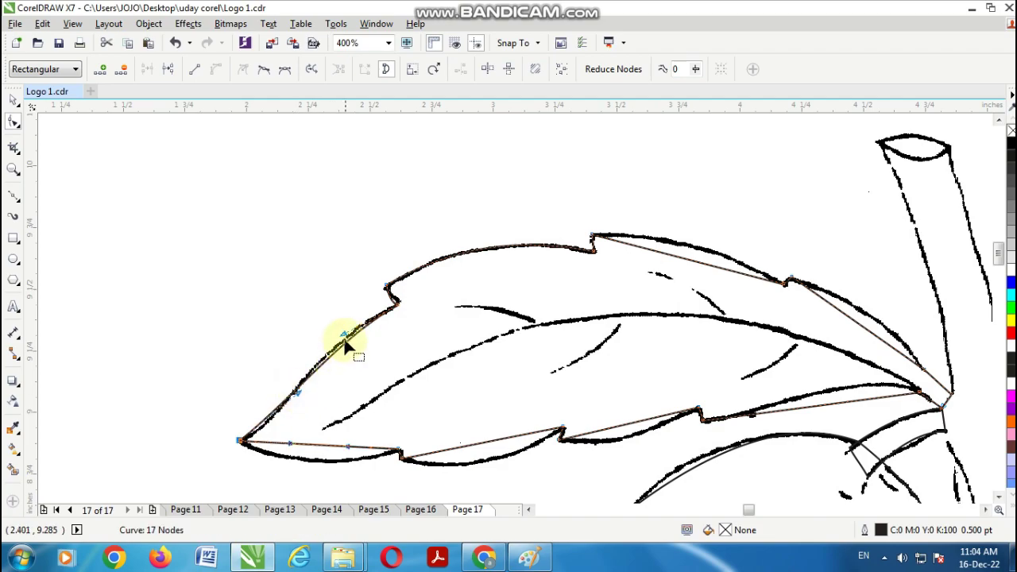
drag(345, 339, 340, 335)
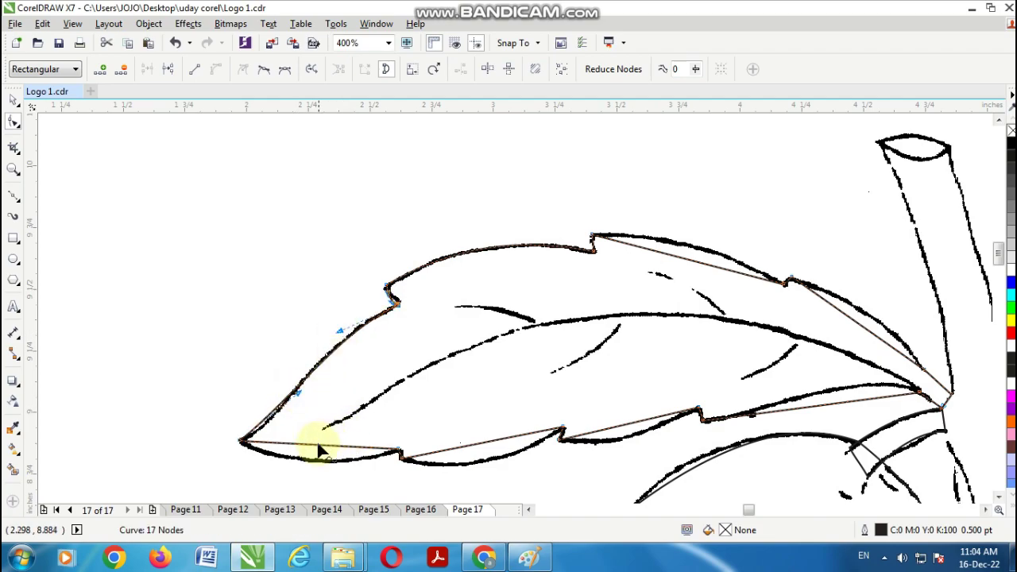
- Bend the four long segments of the leaf's lower edge, from the tip to the stem junction, onto the sketched edge
drag(317, 452, 321, 461)
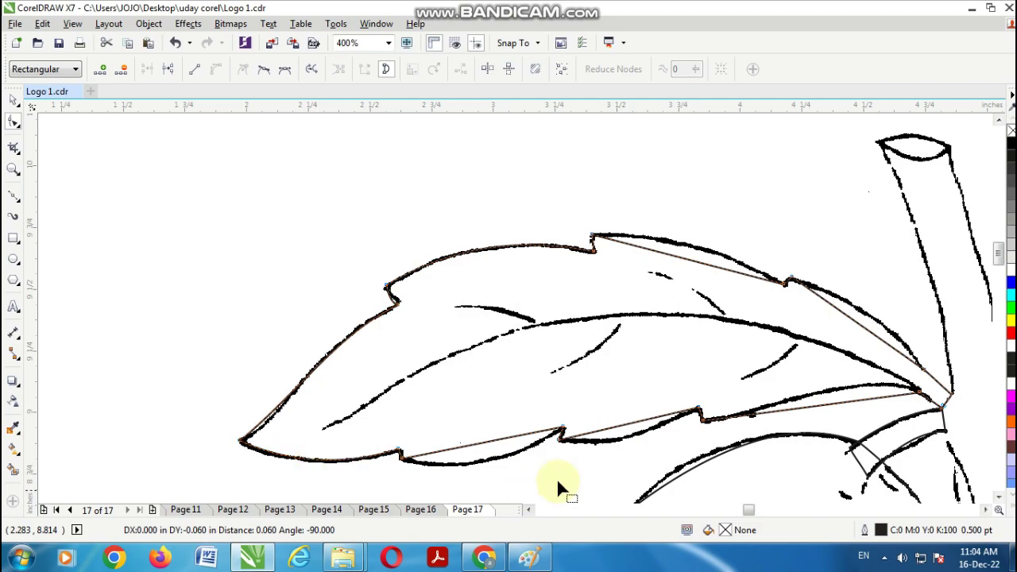
drag(471, 446, 484, 466)
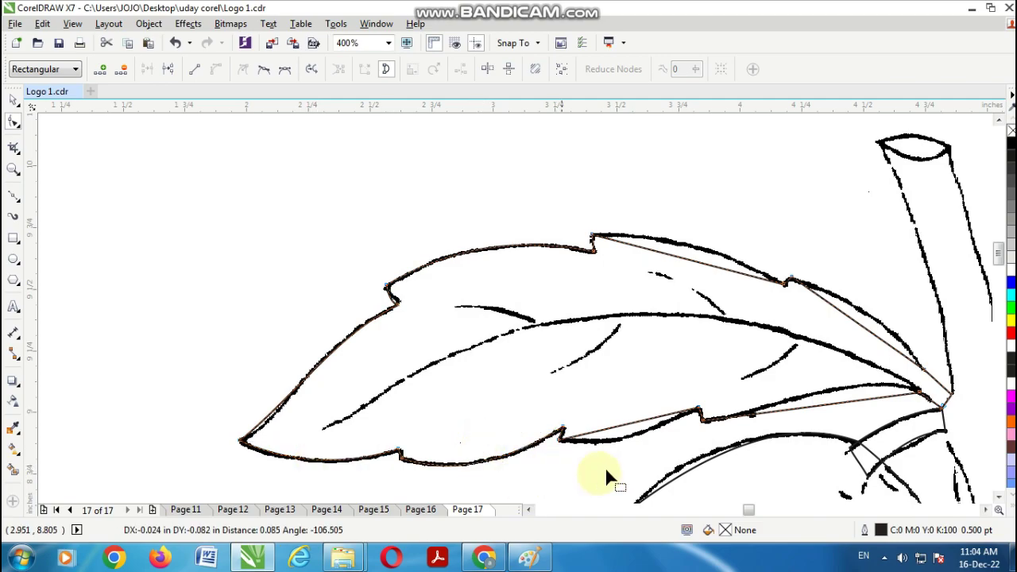
drag(648, 429, 643, 437)
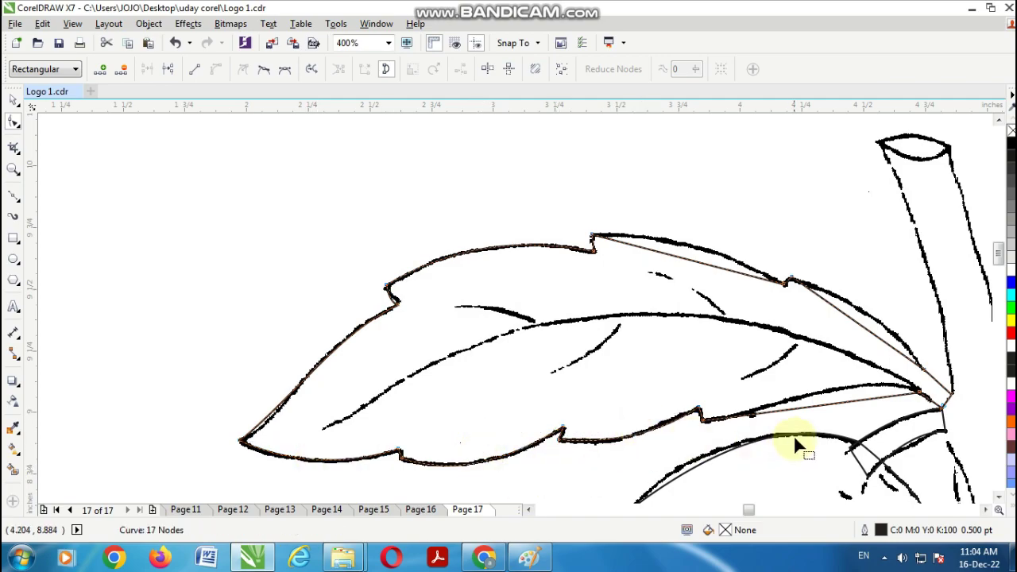
drag(835, 401, 856, 396)
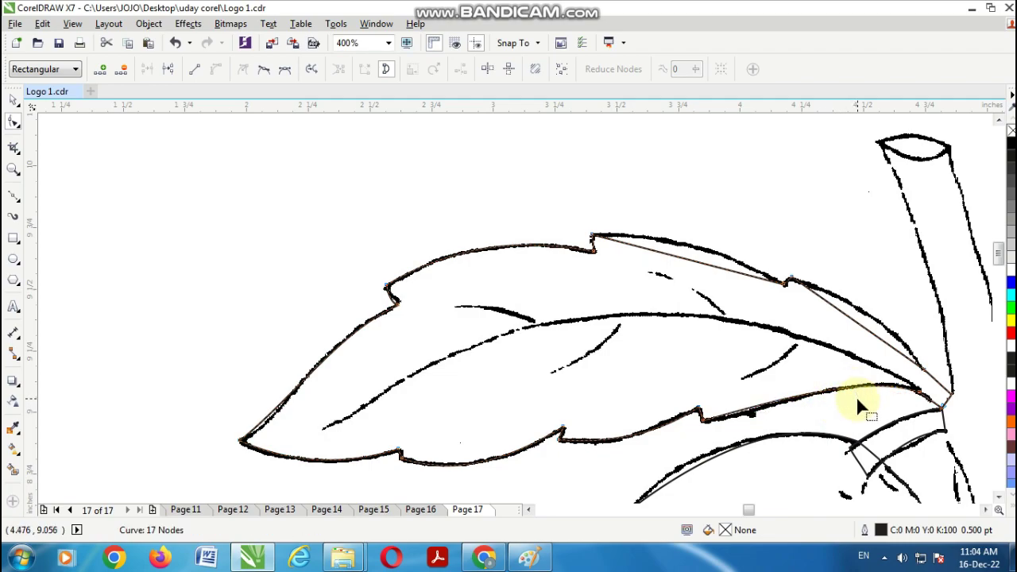
scroll(942, 429, down, 1)
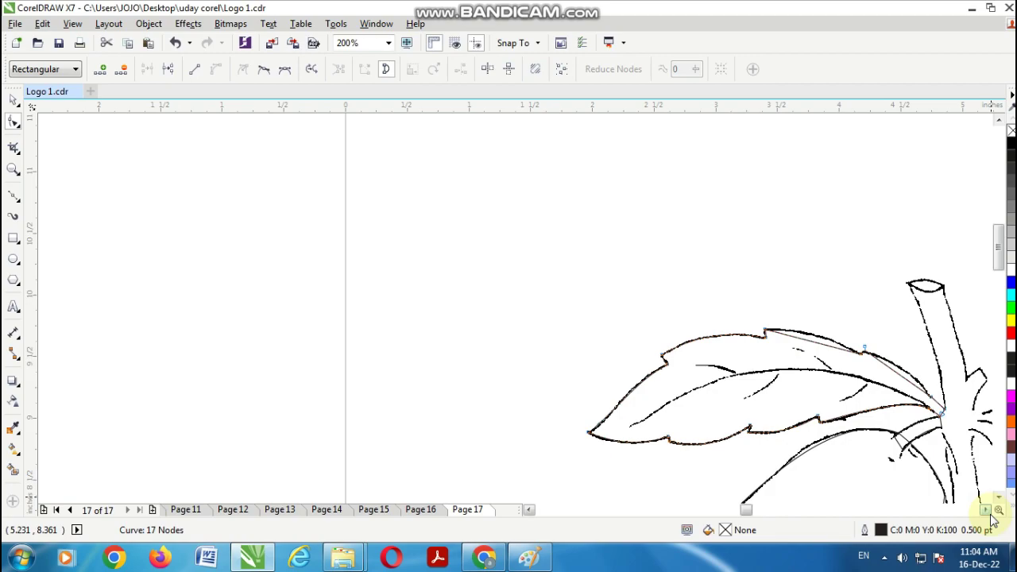
scroll(980, 528, right, 3)
scroll(997, 509, down, 4)
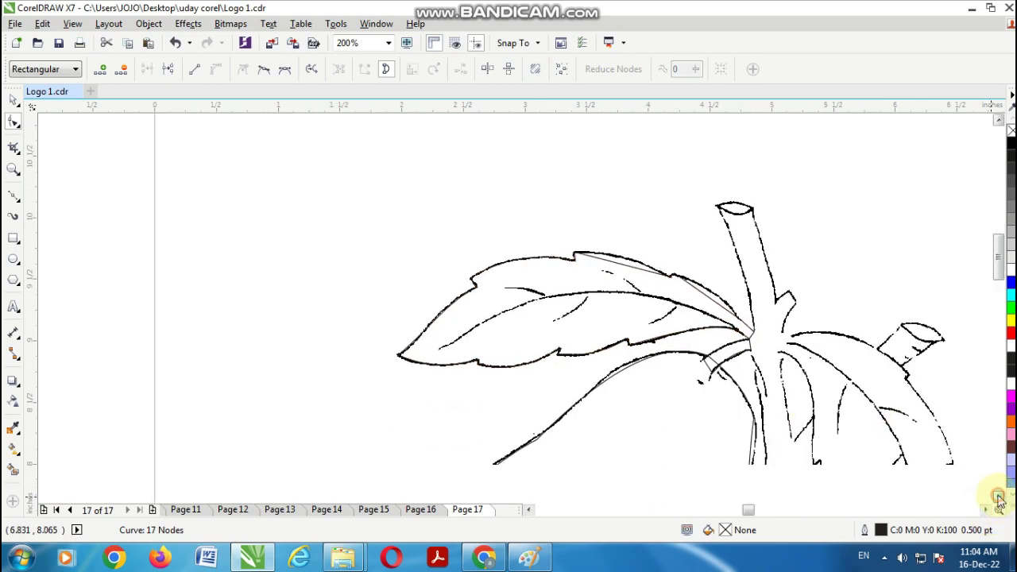
scroll(987, 515, right, 3)
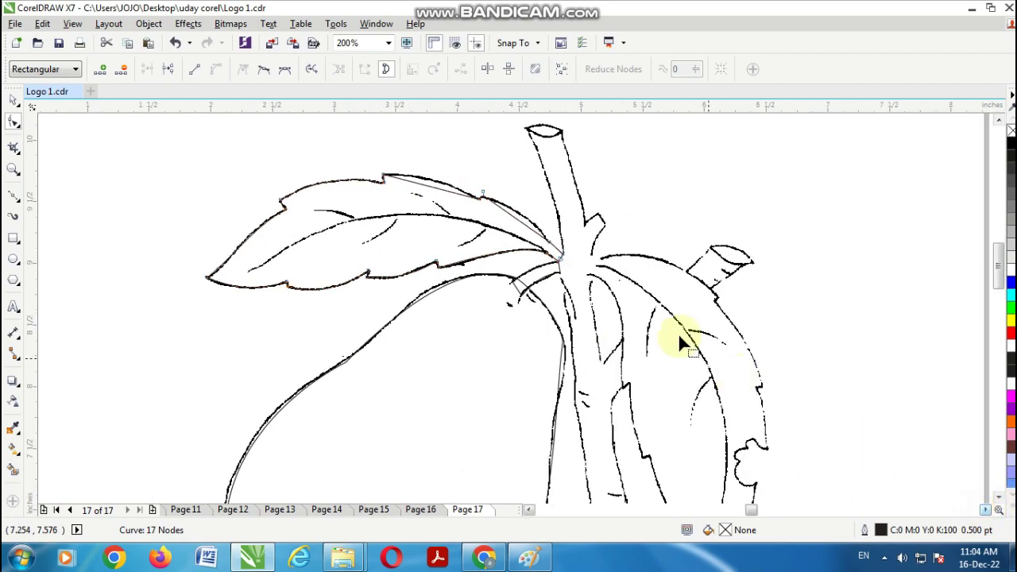
- Copy the finished left leaf outline and paste a duplicate of it on the page
click(13, 99)
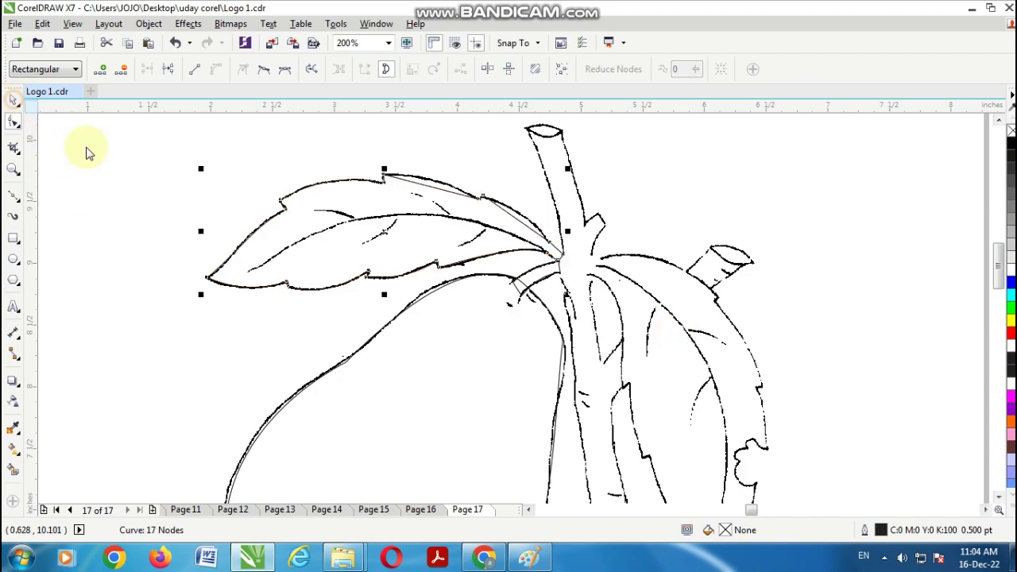
right_click(386, 232)
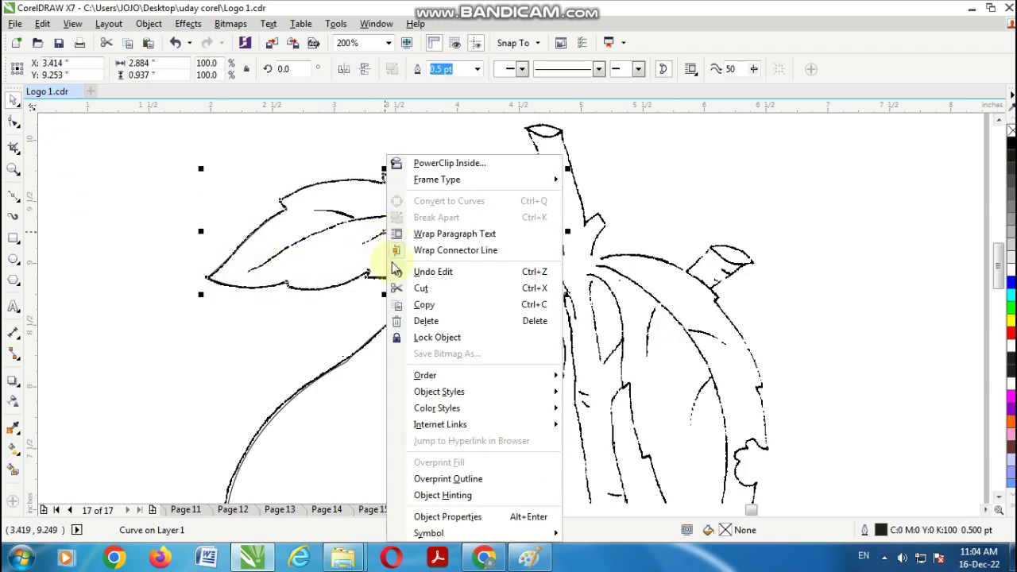
click(393, 304)
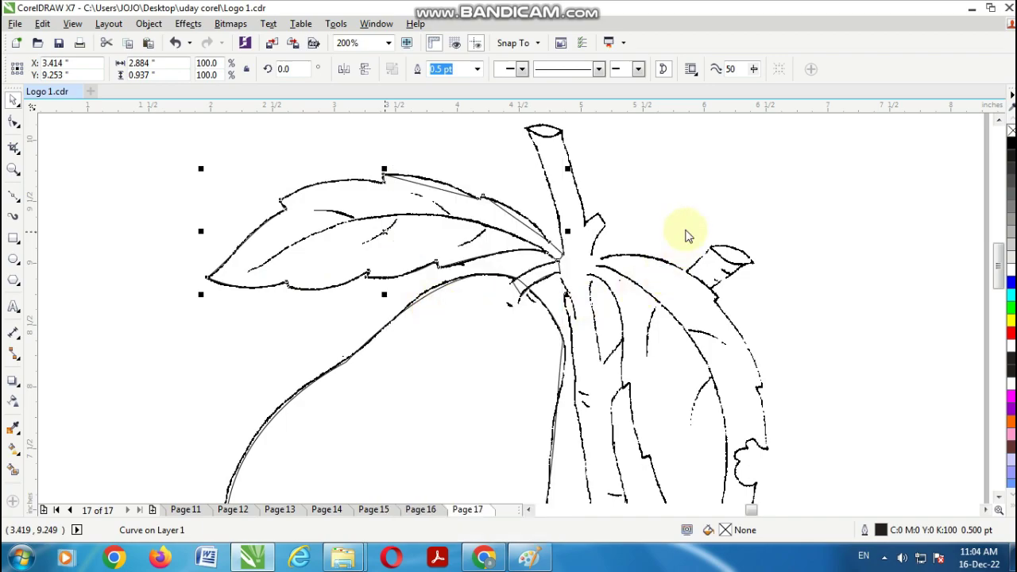
right_click(685, 230)
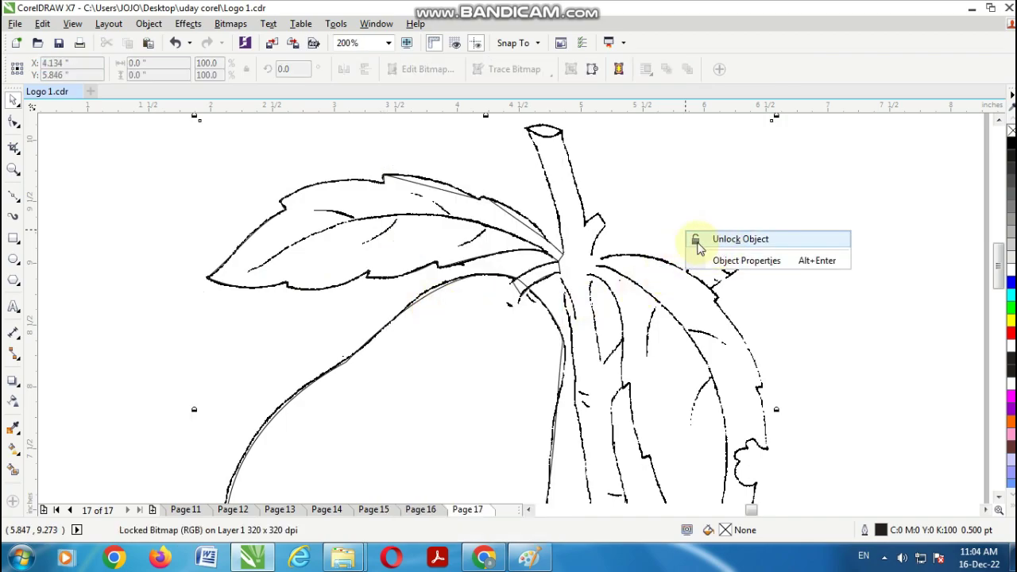
click(698, 239)
right_click(779, 273)
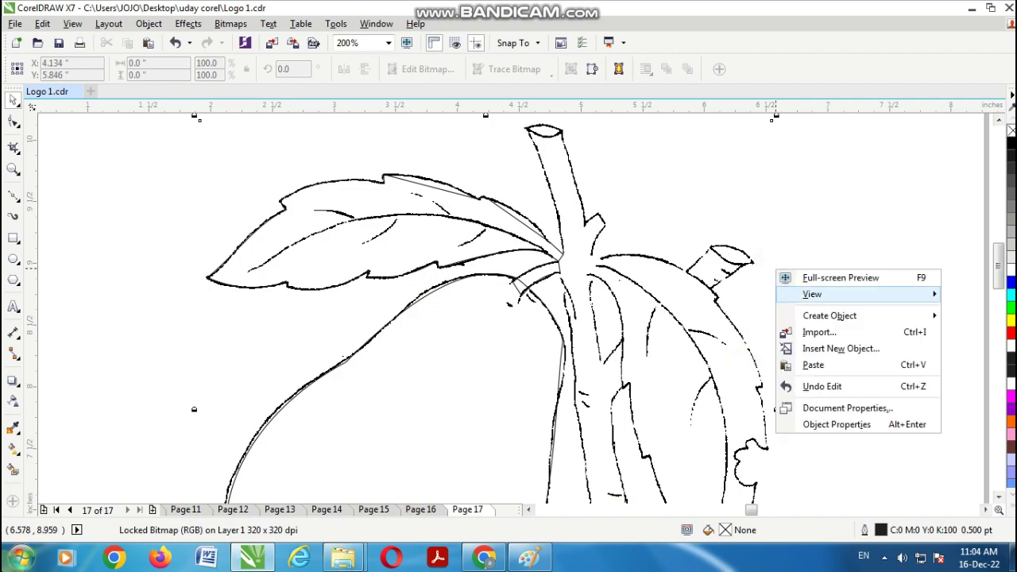
click(812, 365)
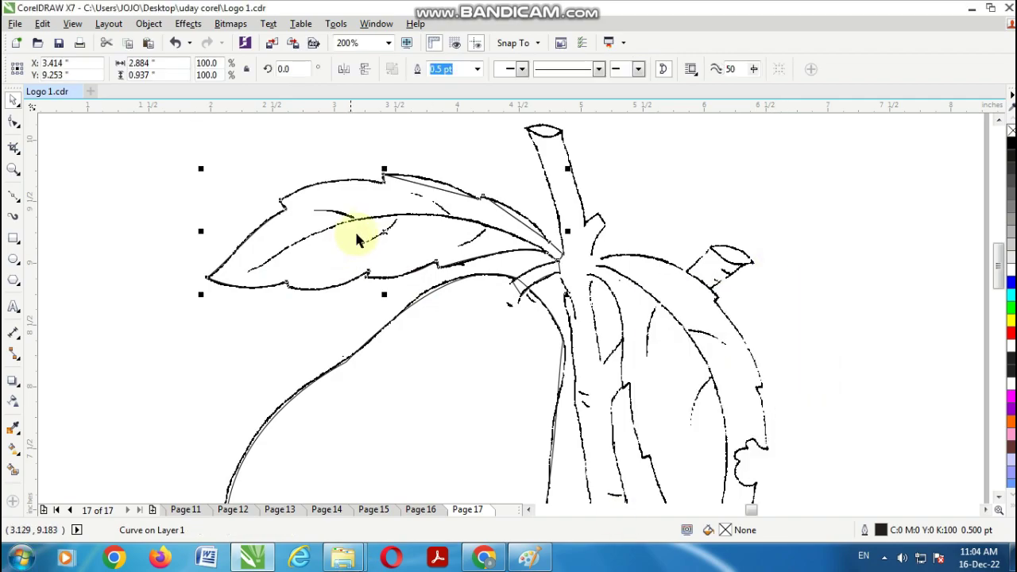
- Mirror the pasted leaf outline horizontally and move it over to the right side of the stem
click(347, 70)
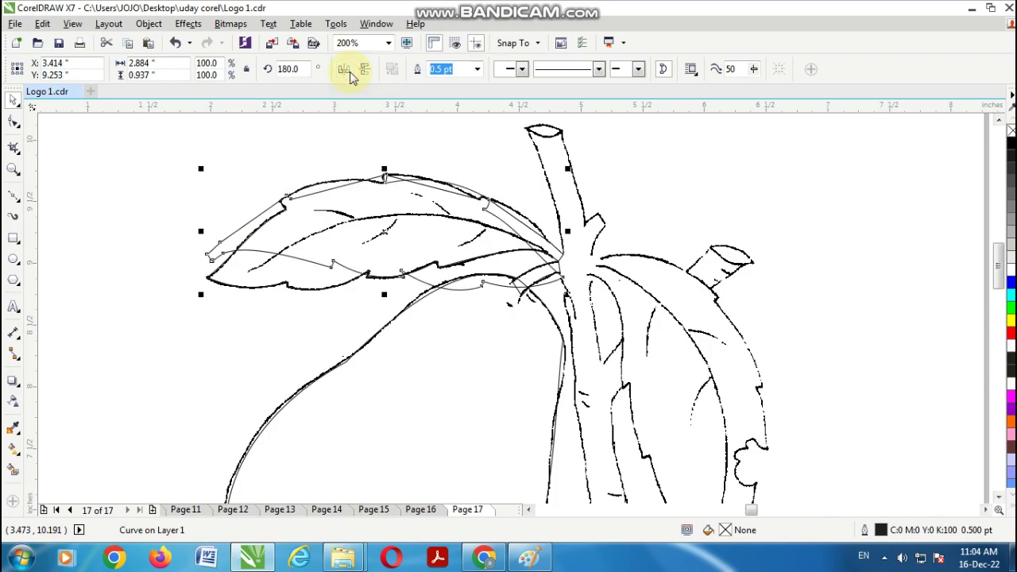
click(337, 263)
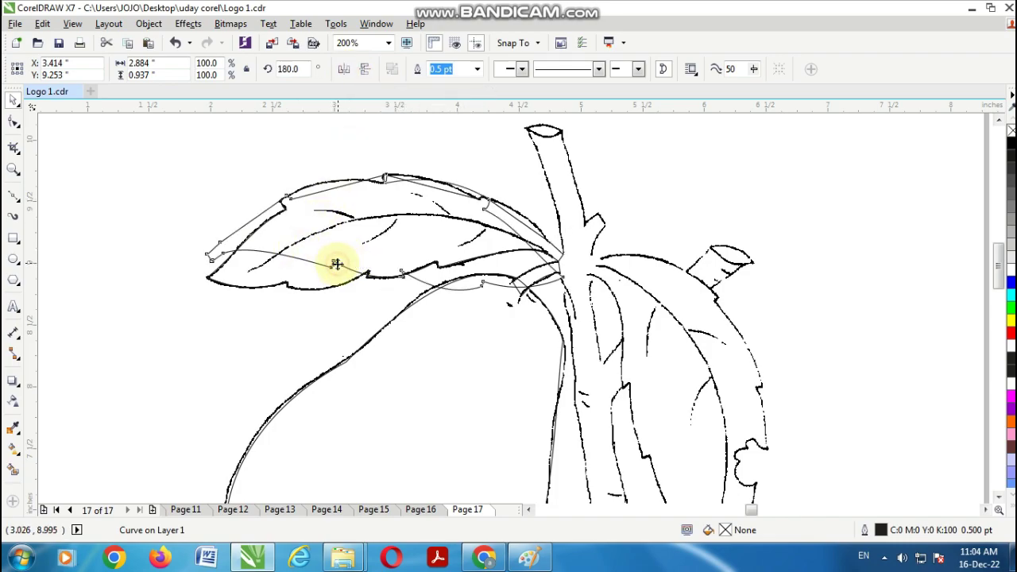
drag(349, 258, 715, 283)
- Rotate the mirrored leaf clockwise by about 27° and move it down so its base meets the stem junction
click(761, 251)
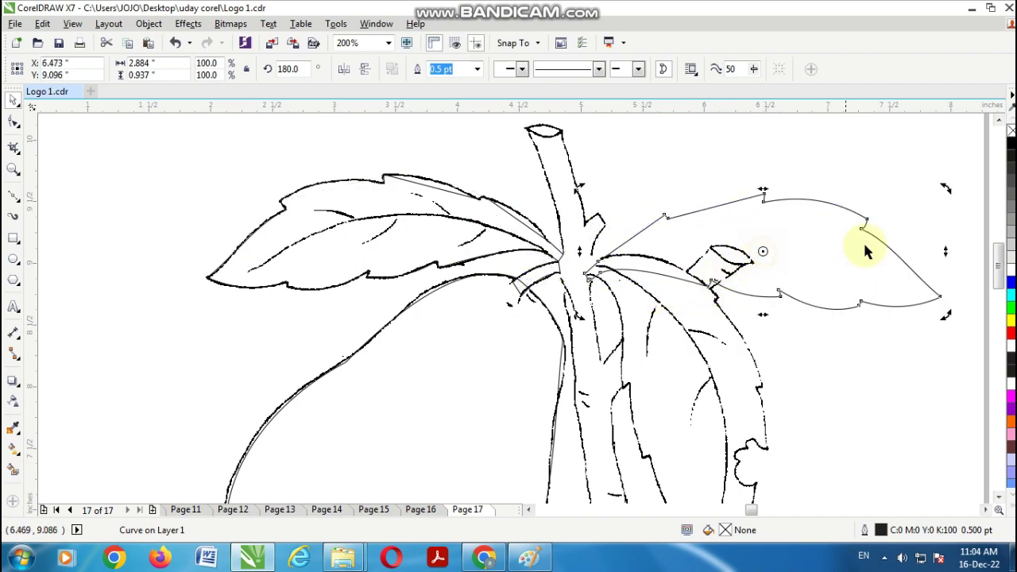
drag(943, 190, 950, 284)
click(818, 224)
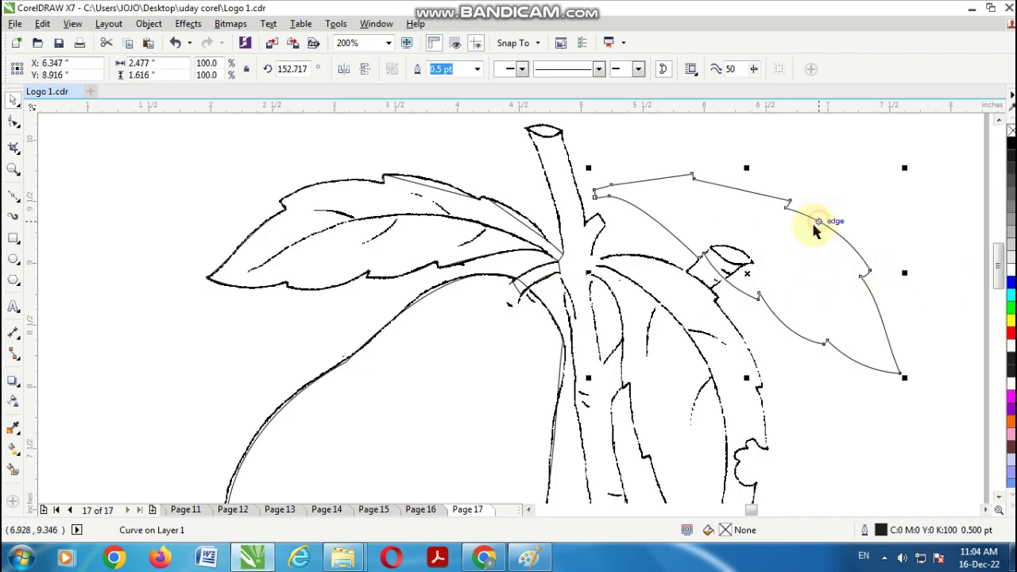
drag(742, 282, 742, 347)
- Rotate the mirrored leaf further clockwise by about 33° and place it over the sketched right leaf with its base at the stem
scroll(906, 442, down, 3)
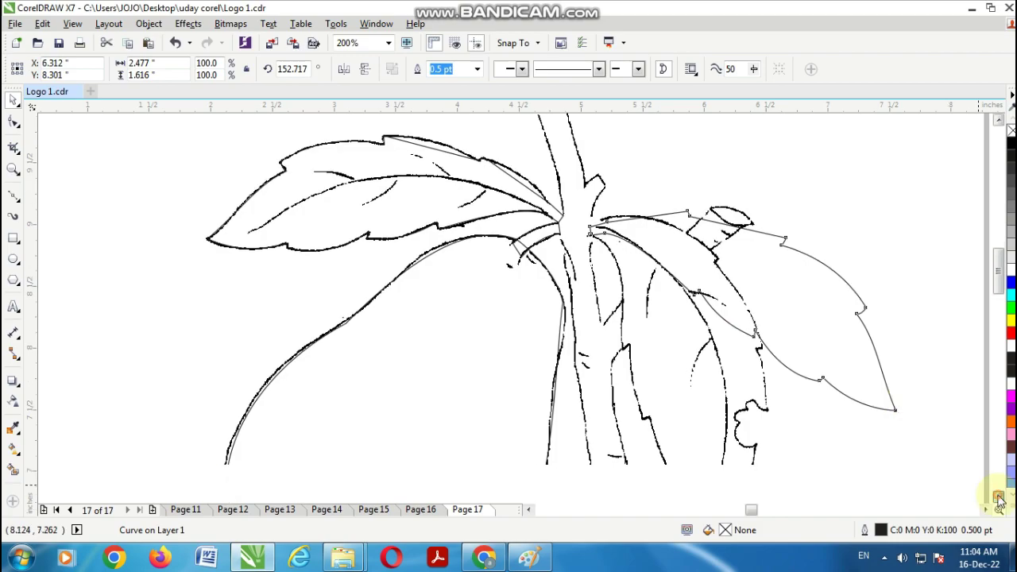
scroll(921, 468, down, 2)
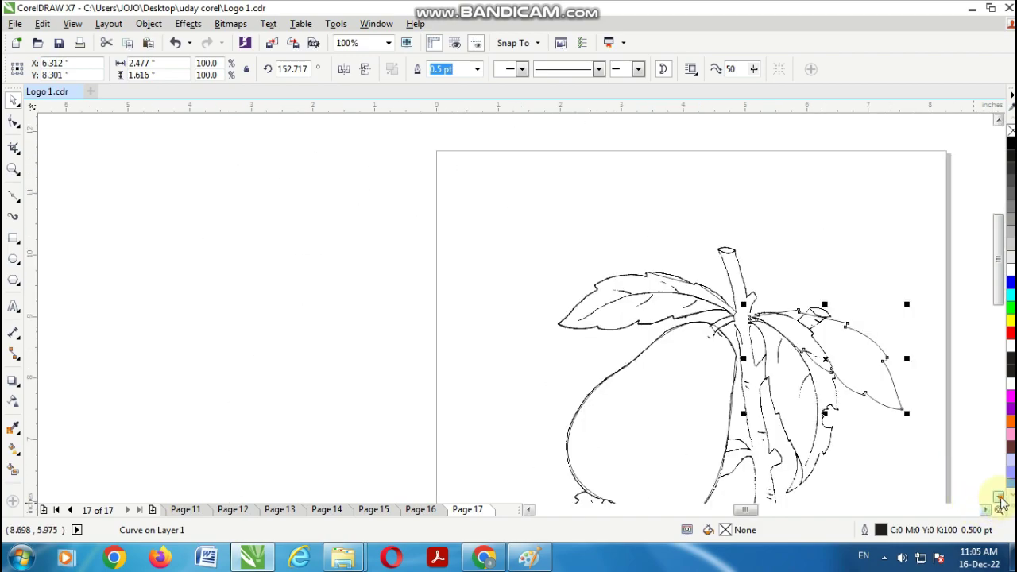
scroll(989, 485, down, 2)
drag(824, 245, 819, 259)
click(818, 257)
drag(898, 205, 894, 253)
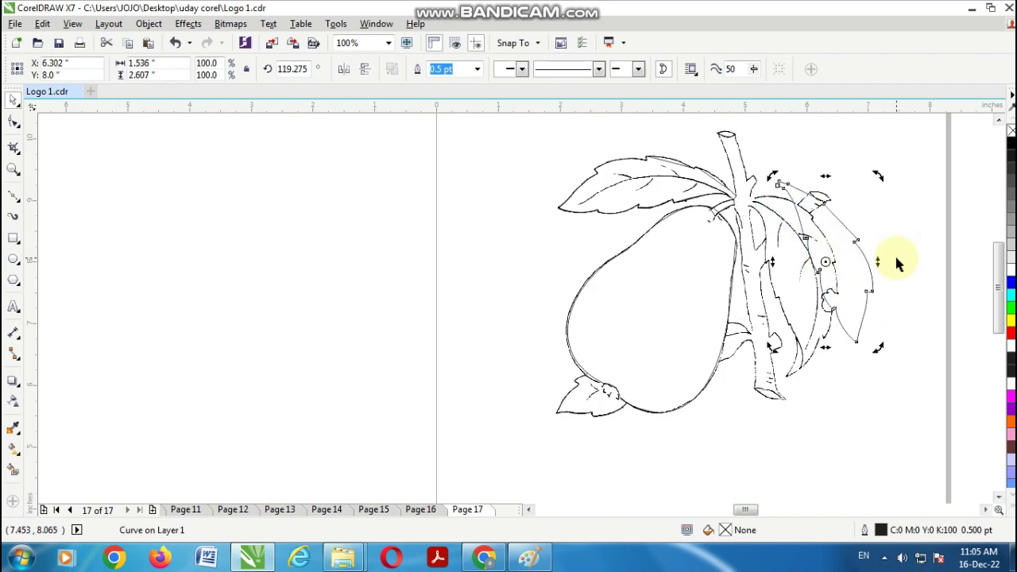
click(847, 245)
drag(827, 260, 796, 281)
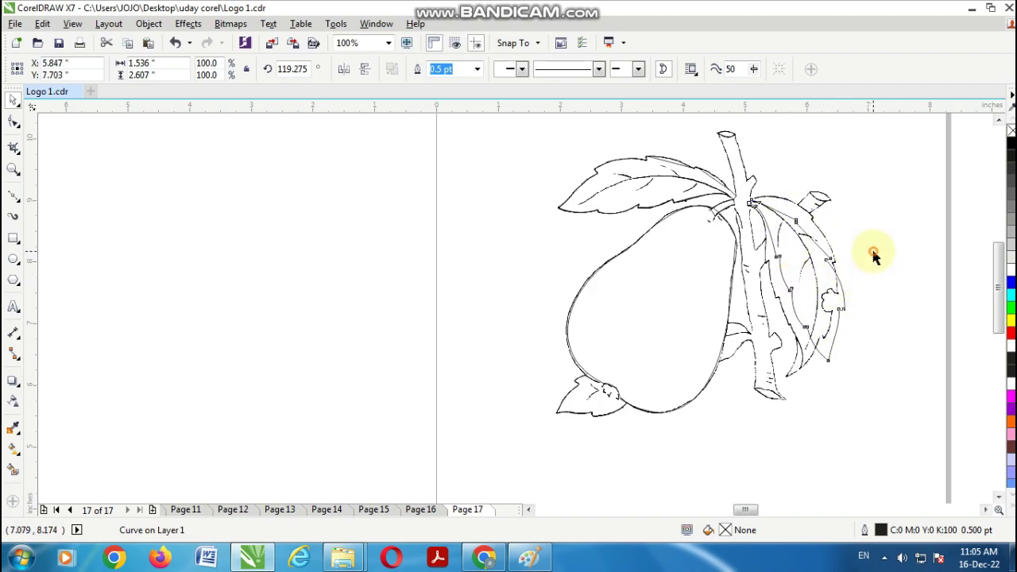
click(828, 211)
- Draw an ellipse about 0.28 by 0.08 inches over the cut end at the top of the stem
scroll(820, 205, up, 1)
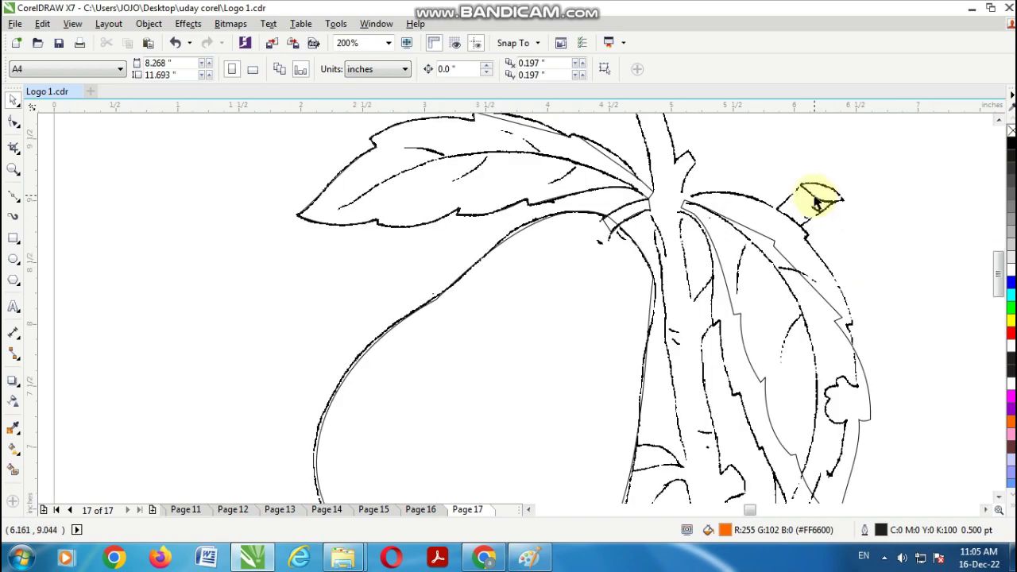
click(998, 120)
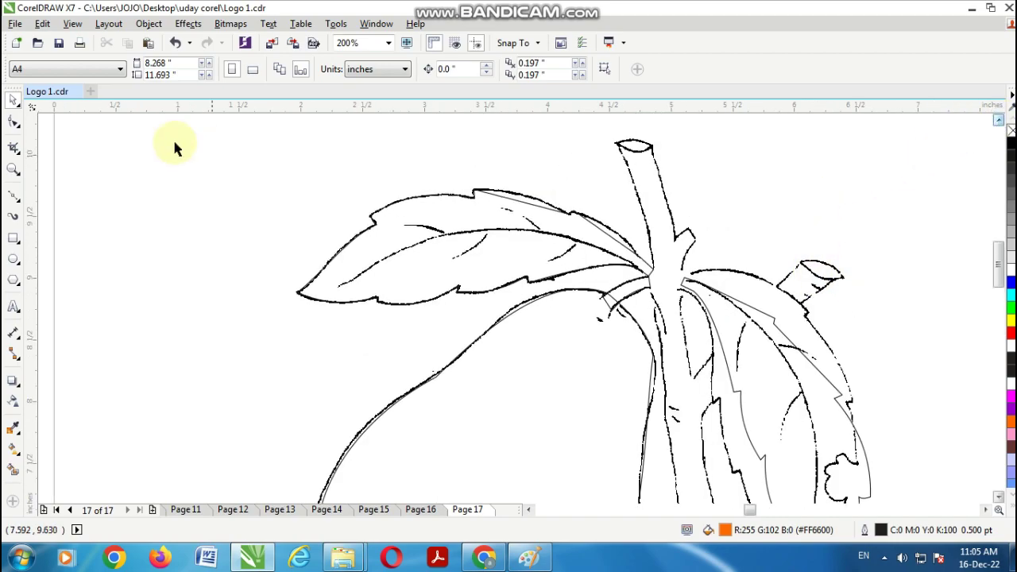
click(14, 259)
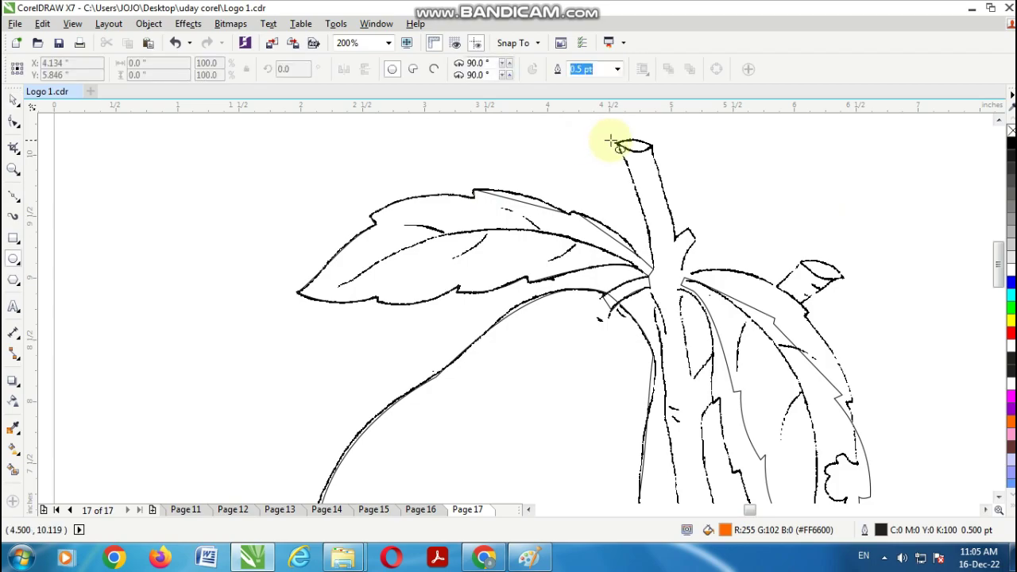
scroll(632, 148, up, 1)
drag(608, 146, 678, 167)
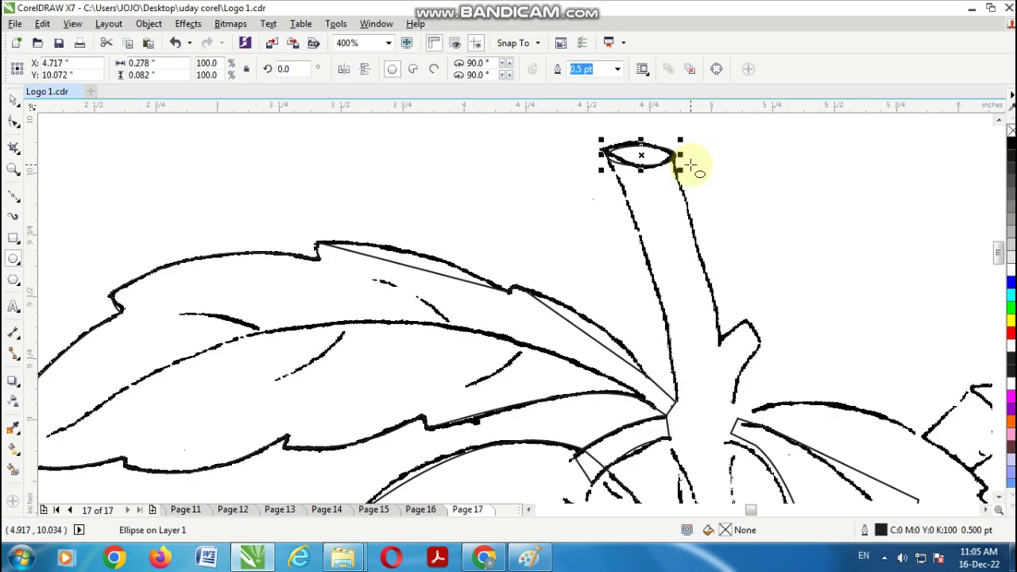
click(640, 156)
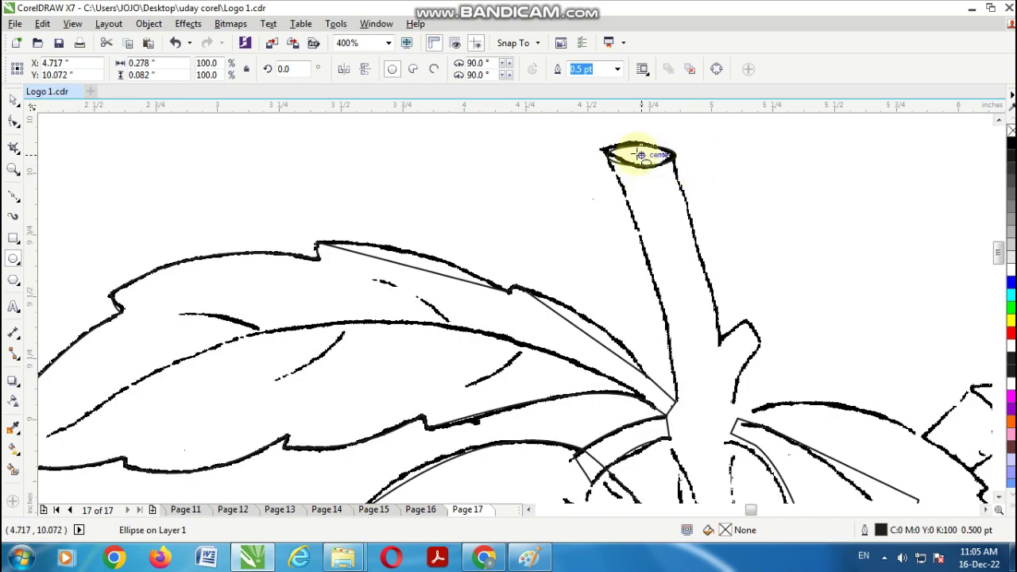
- Draw a straight line from the left leaf's stem junction up to the left end of the stem-top ellipse
click(14, 196)
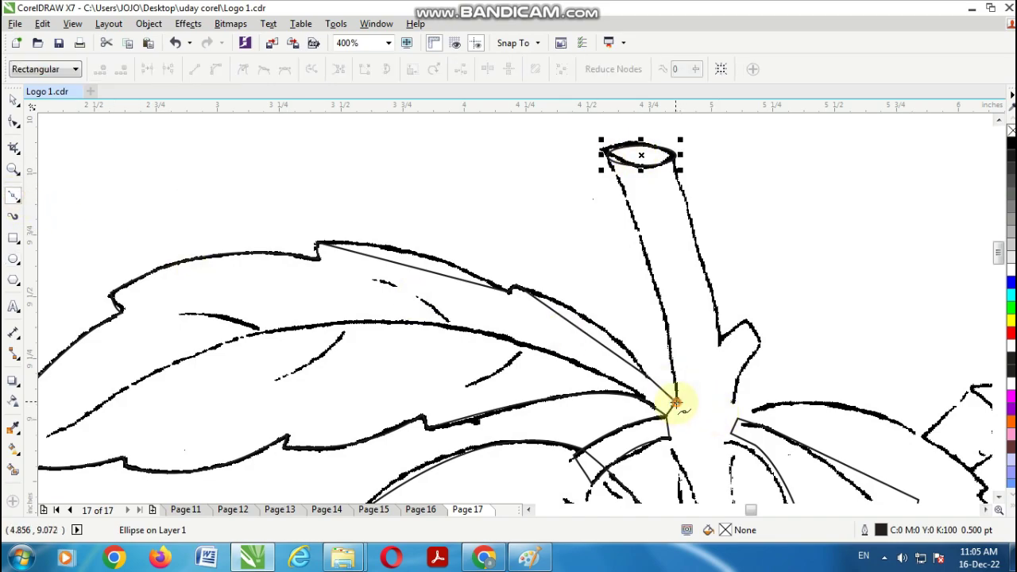
click(675, 402)
click(607, 153)
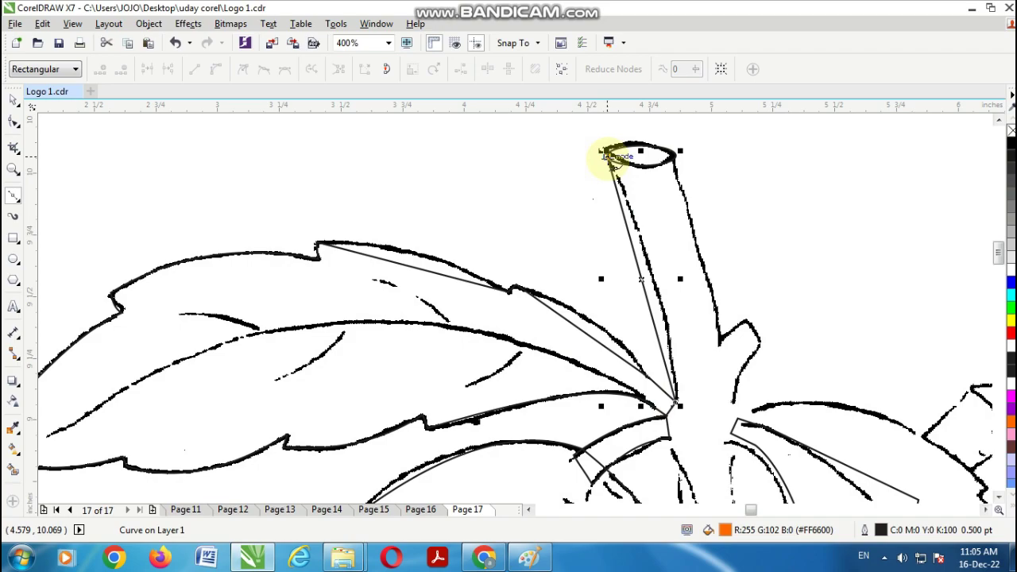
- Convert the stem's left line to a curve and bend it onto the sketched edge
click(13, 121)
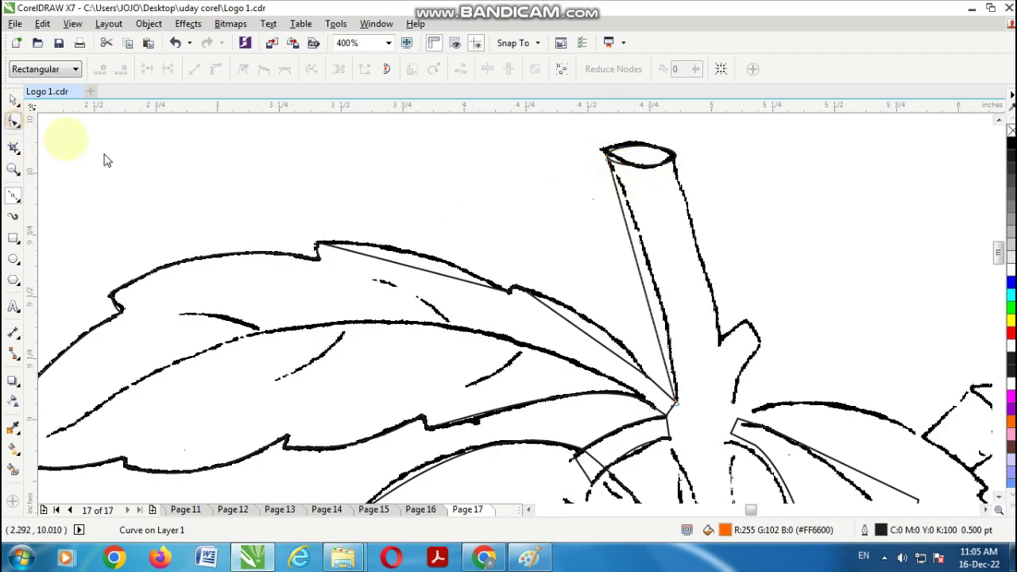
click(685, 407)
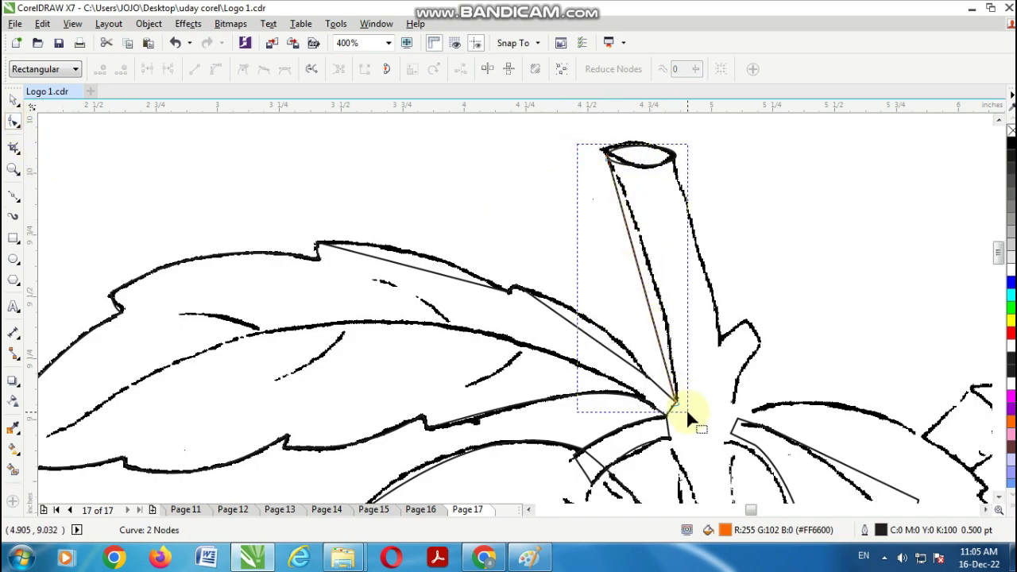
drag(685, 408, 686, 408)
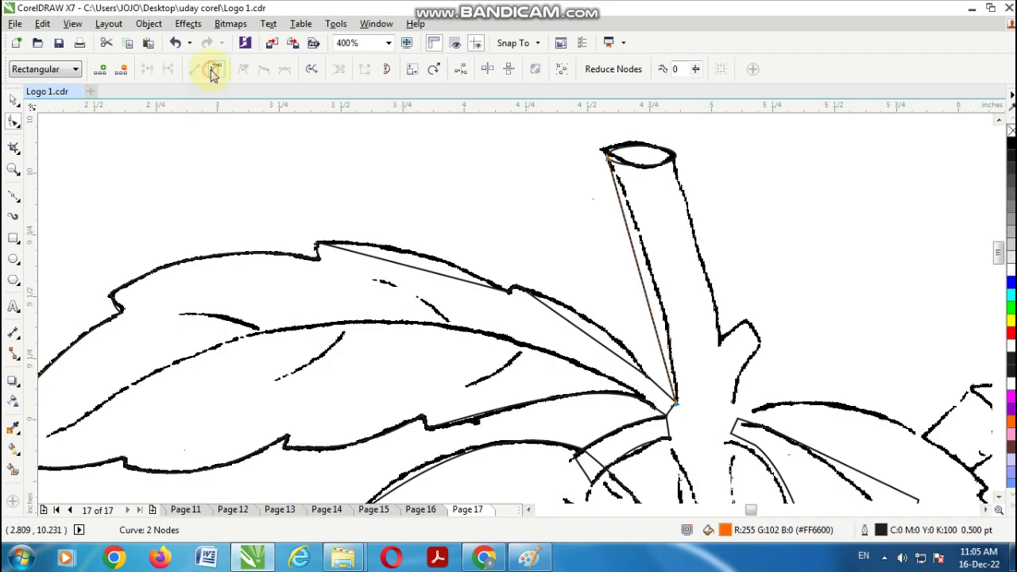
click(13, 99)
click(14, 120)
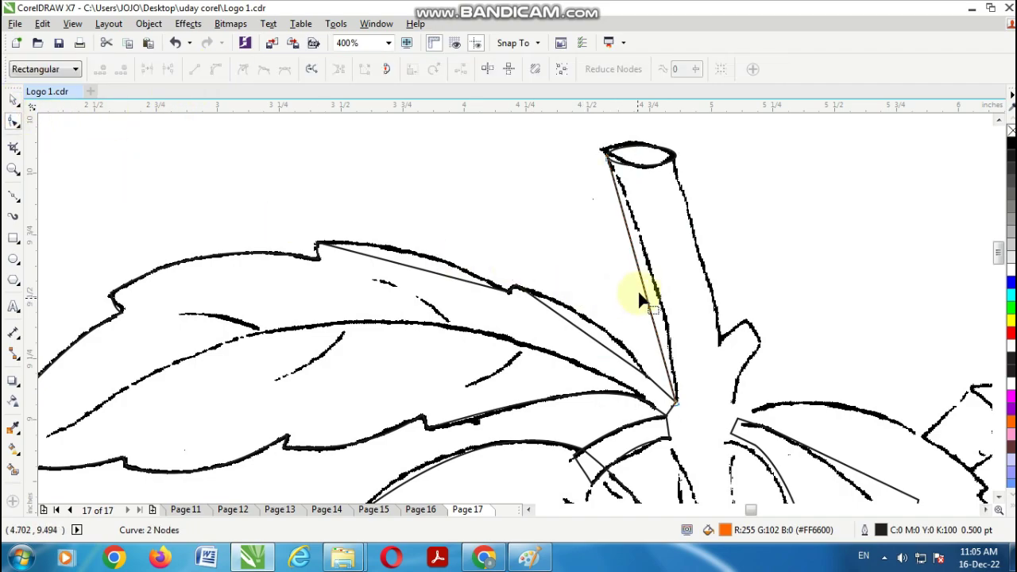
mouse_move(646, 289)
mouse_down()
mouse_move(646, 279)
mouse_move(653, 287)
mouse_up()
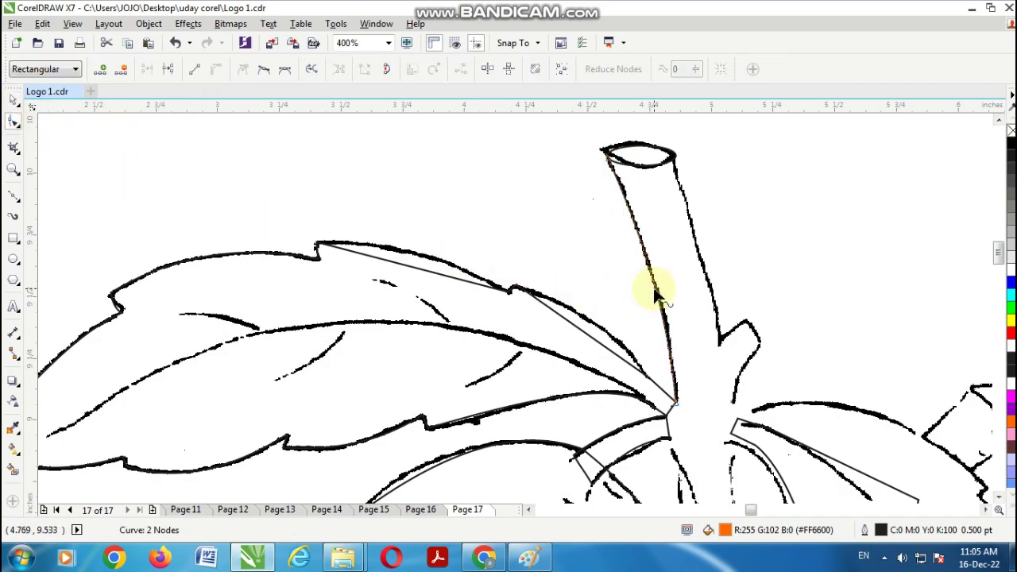
- Place a copy of the stem's left curve on the right edge, rotated to 358.45°, and shift it onto the sketch
click(15, 100)
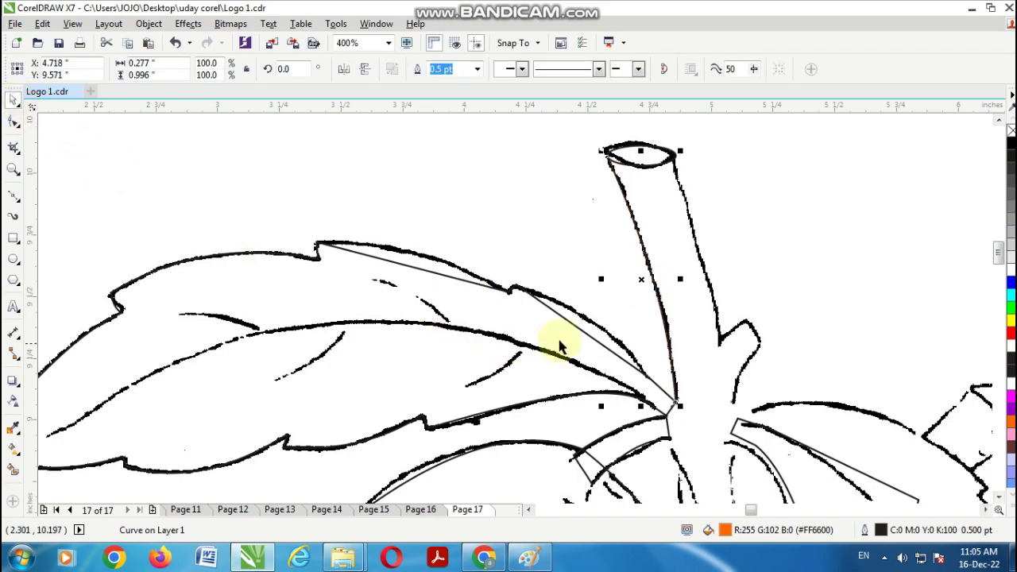
drag(655, 288, 711, 285)
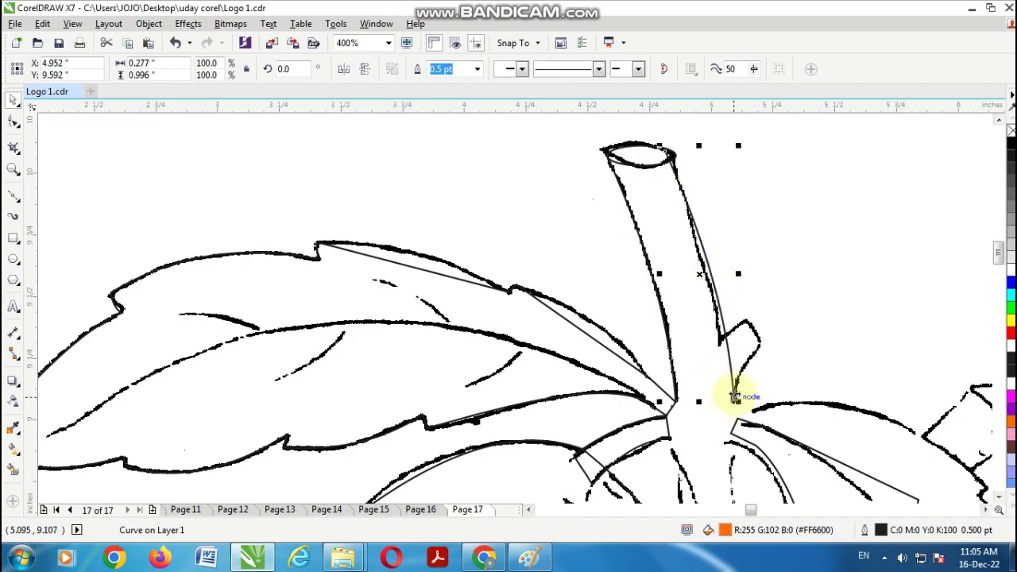
click(702, 277)
drag(737, 398, 730, 402)
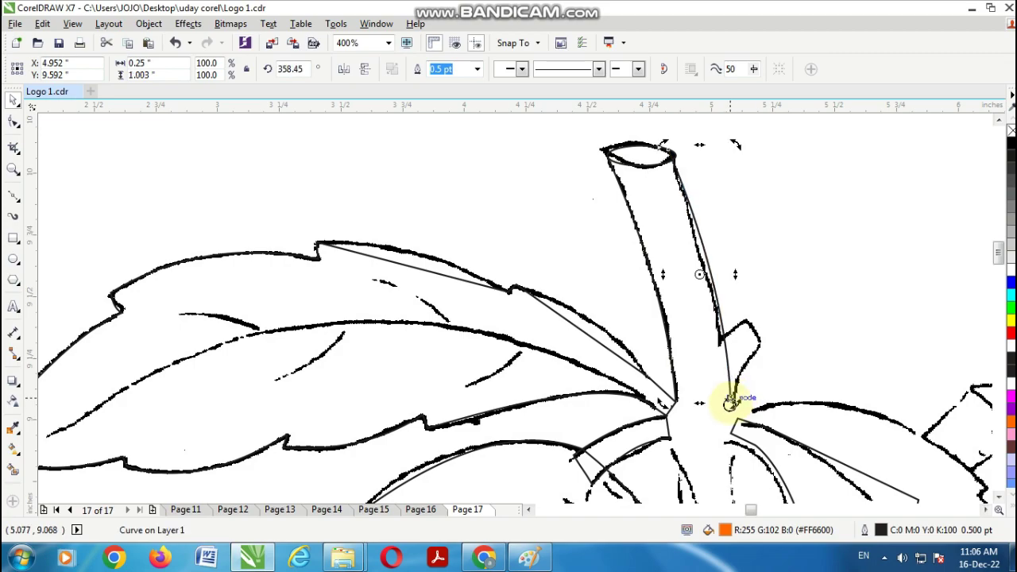
click(718, 297)
mouse_move(717, 297)
mouse_down()
mouse_move(710, 291)
mouse_move(712, 306)
mouse_up()
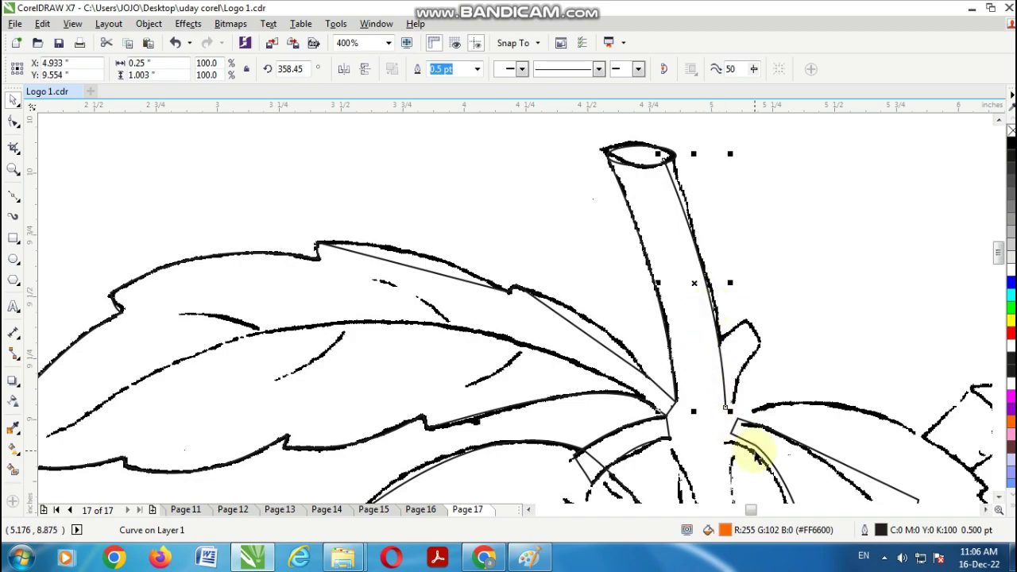
- Move the right stem curve's lower node onto the right leaf's base corner and adjust its curve handles to follow the sketched edge
click(13, 124)
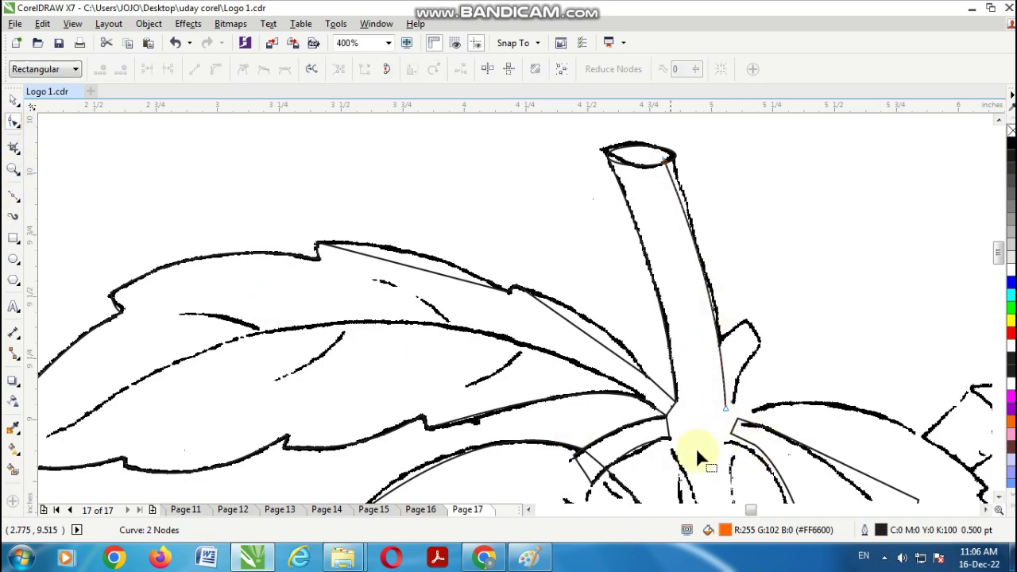
click(726, 408)
drag(727, 408, 717, 347)
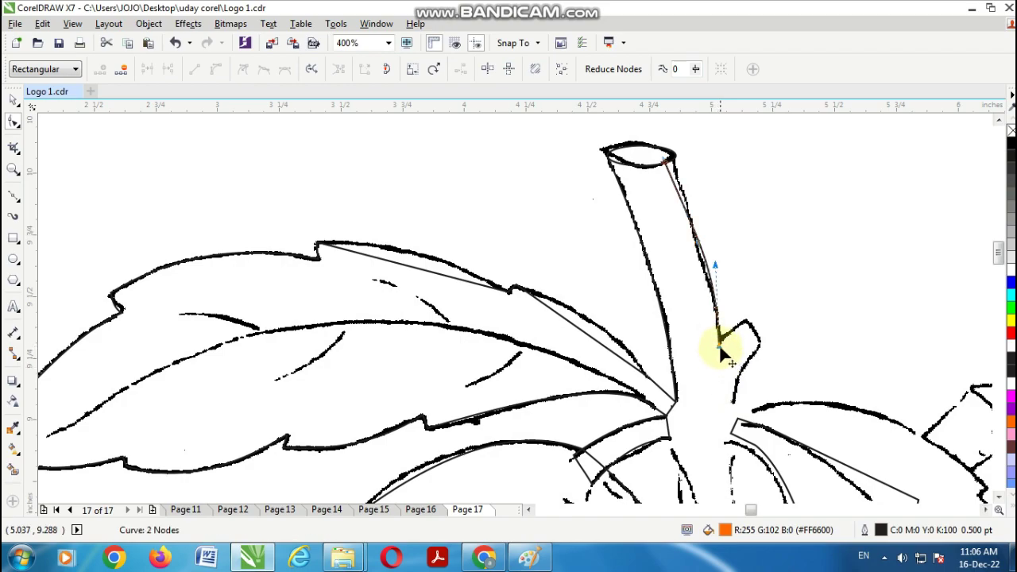
drag(720, 348, 738, 415)
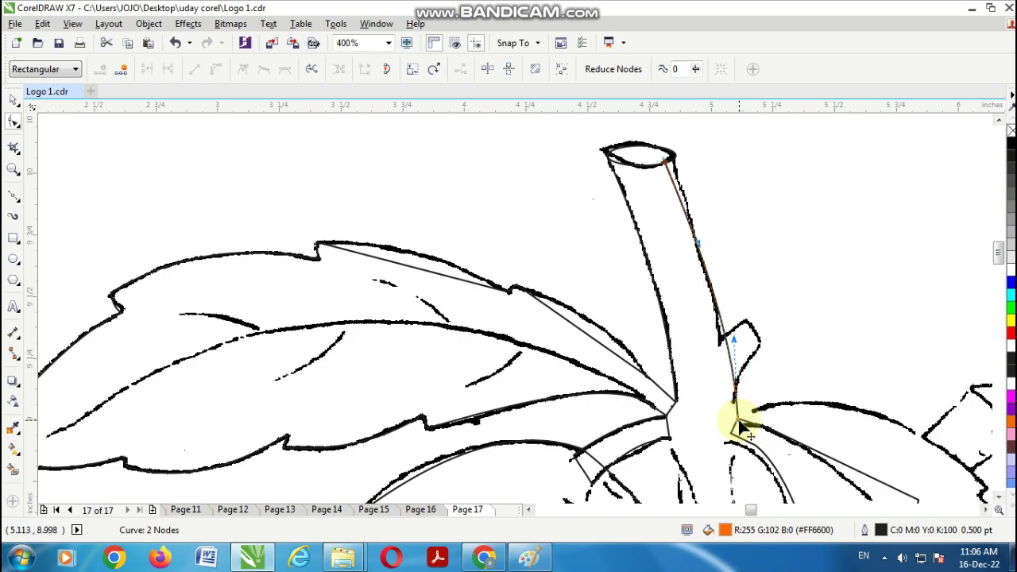
drag(704, 250, 693, 210)
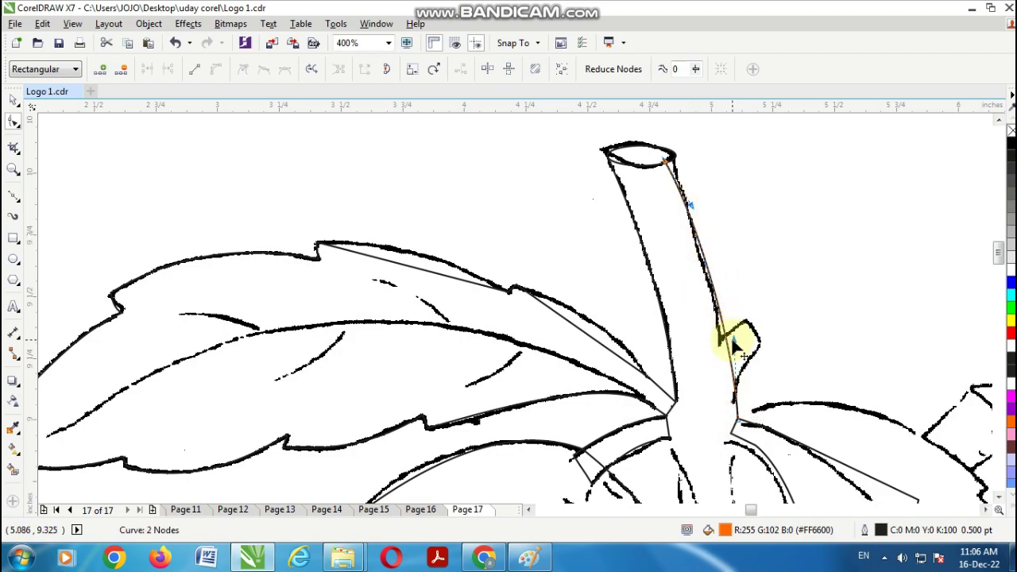
drag(733, 343, 739, 349)
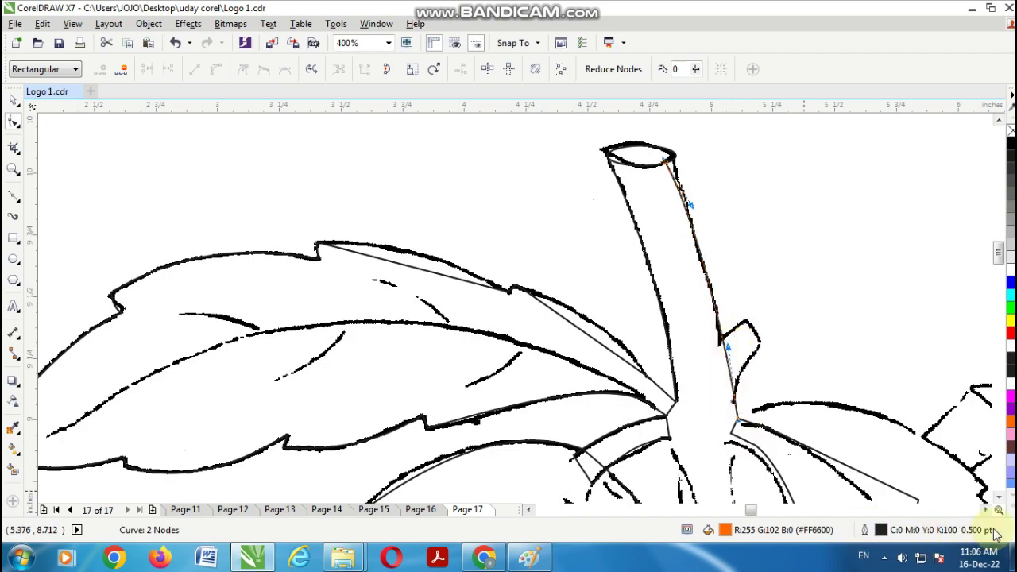
- Draw connected straight lines from the small branch's lower stem corner down the sketched stem edge and across to the opposite edge's notch
scroll(995, 497, down, 5)
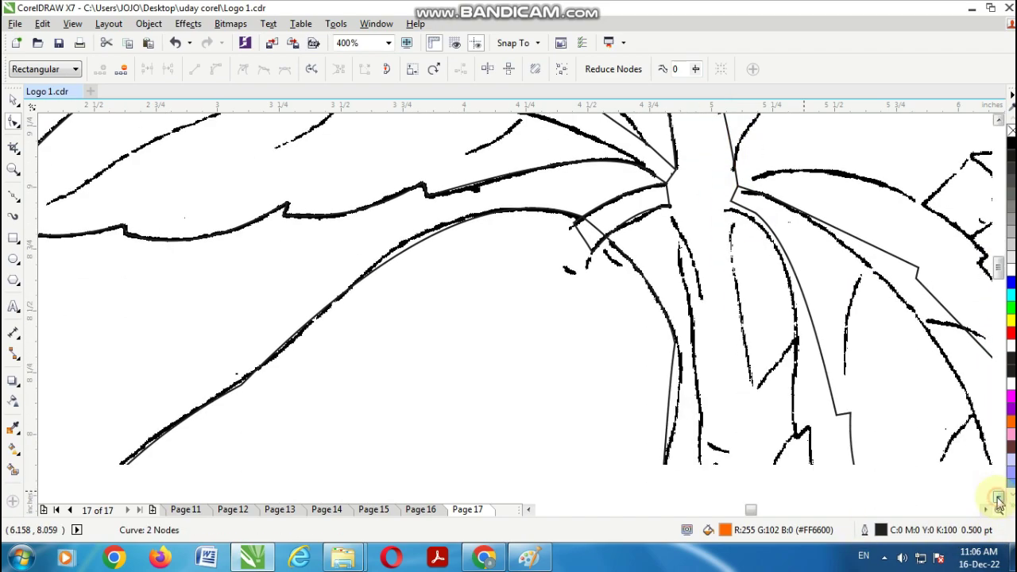
scroll(807, 375, down, 1)
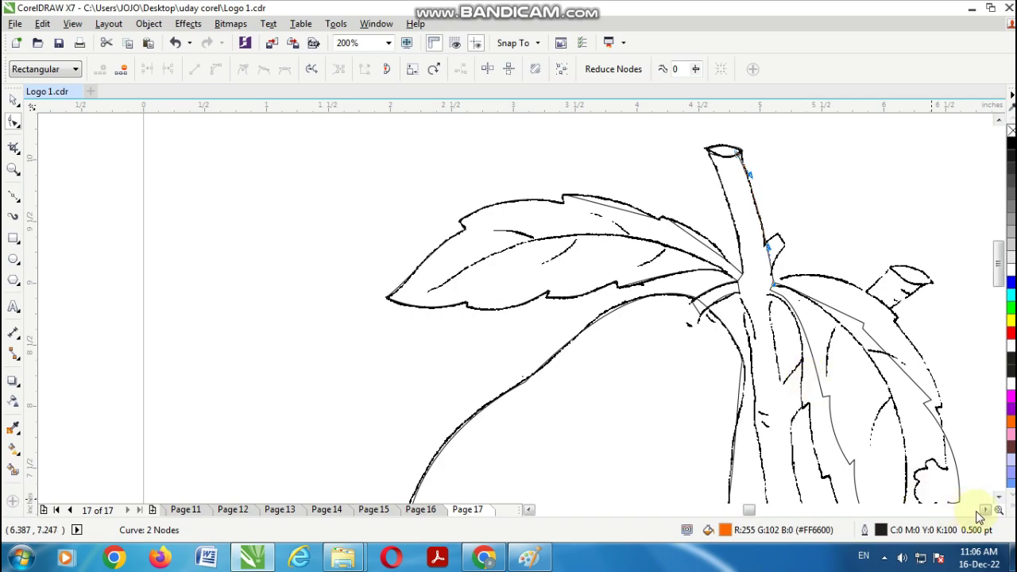
click(985, 509)
scroll(811, 389, down, 2)
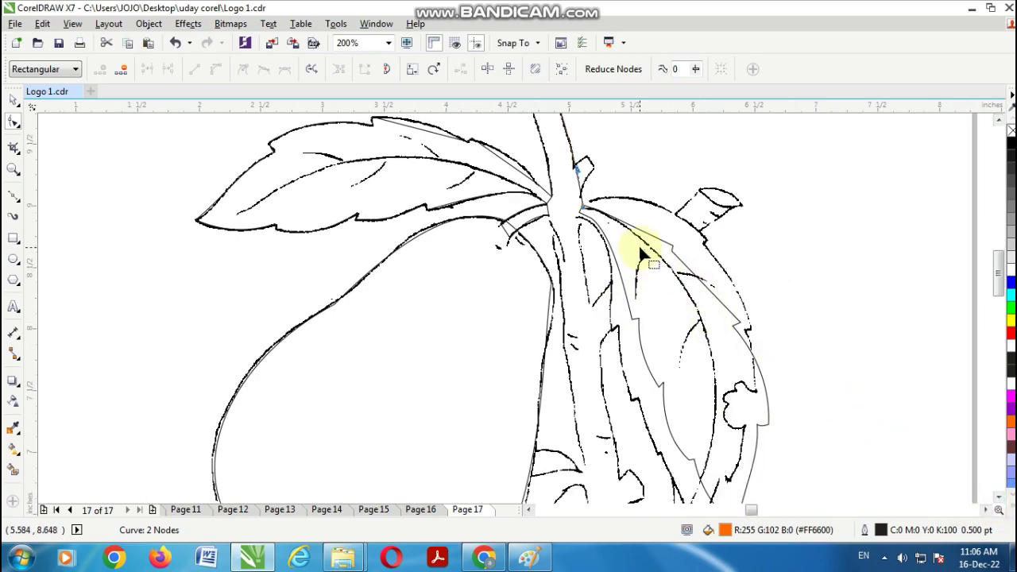
click(12, 195)
click(546, 214)
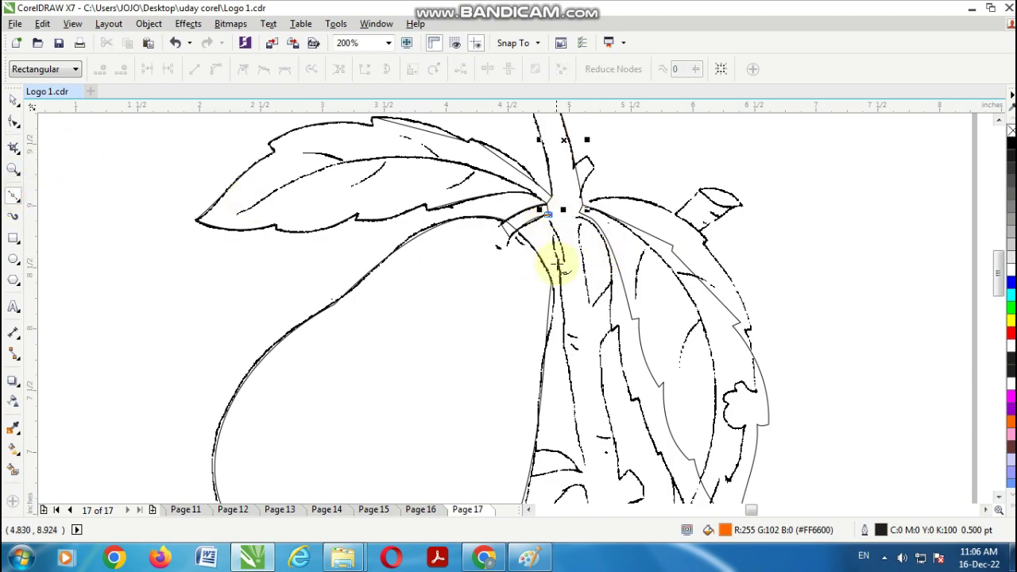
click(563, 325)
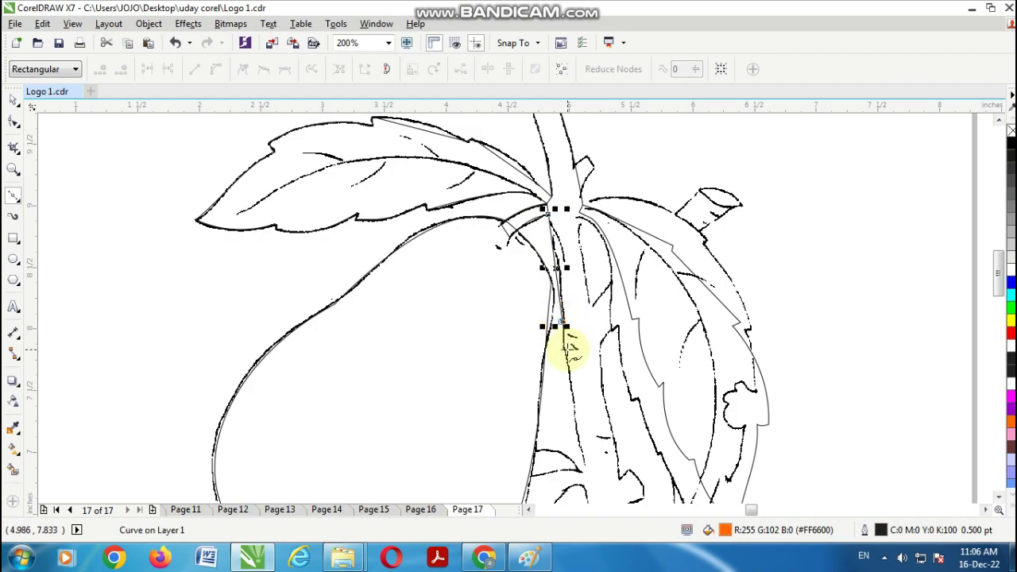
key(ctrl+z)
click(548, 215)
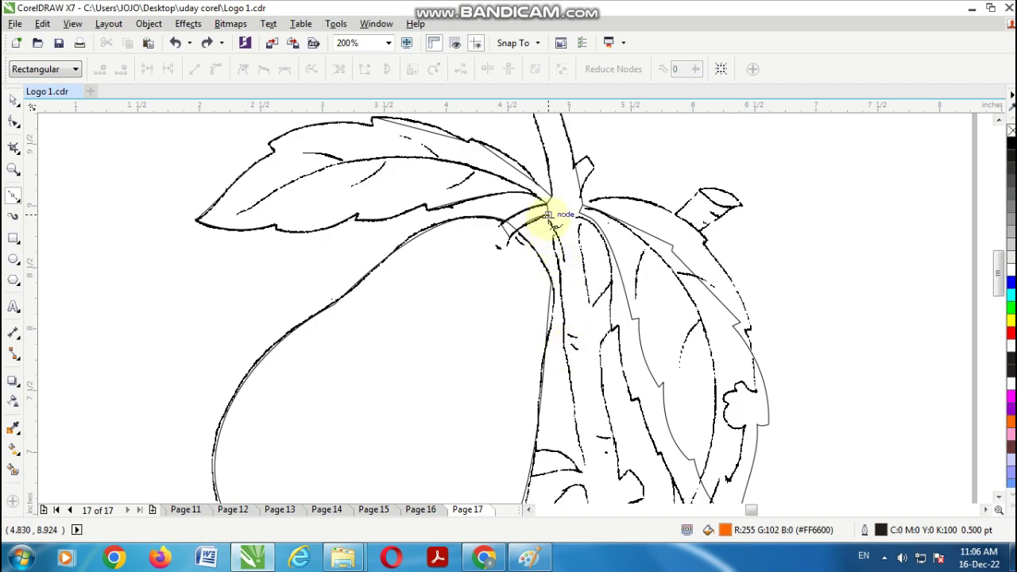
click(560, 351)
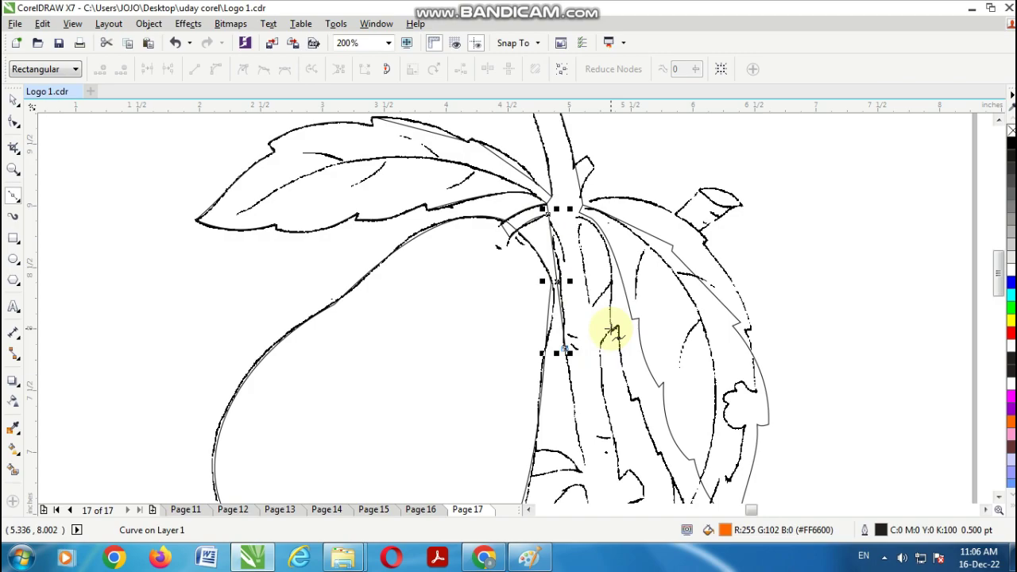
click(611, 329)
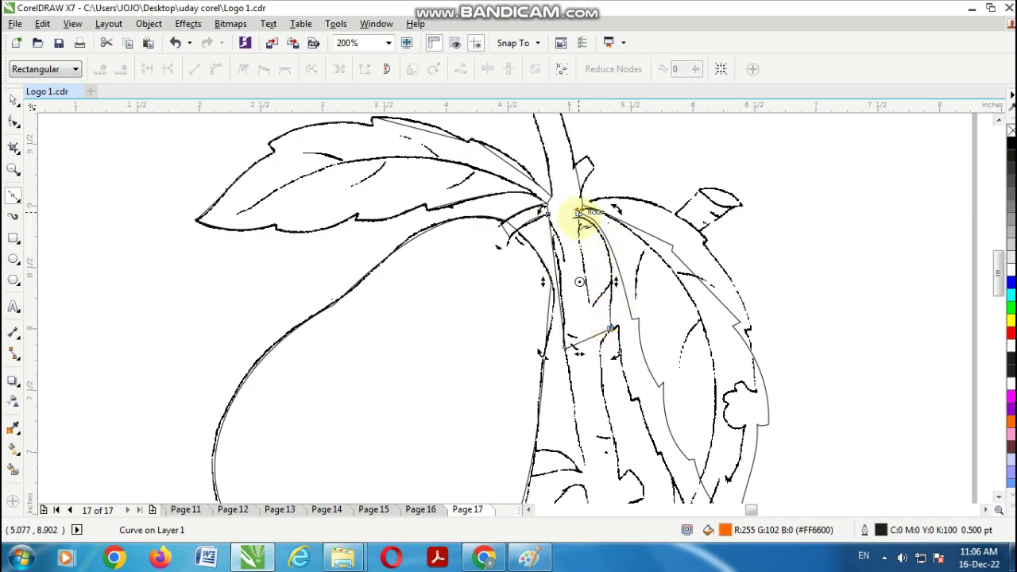
- Continue the lower stem outline from the notch up to the sketched edge just below the right leaf's base
scroll(580, 213, up, 1)
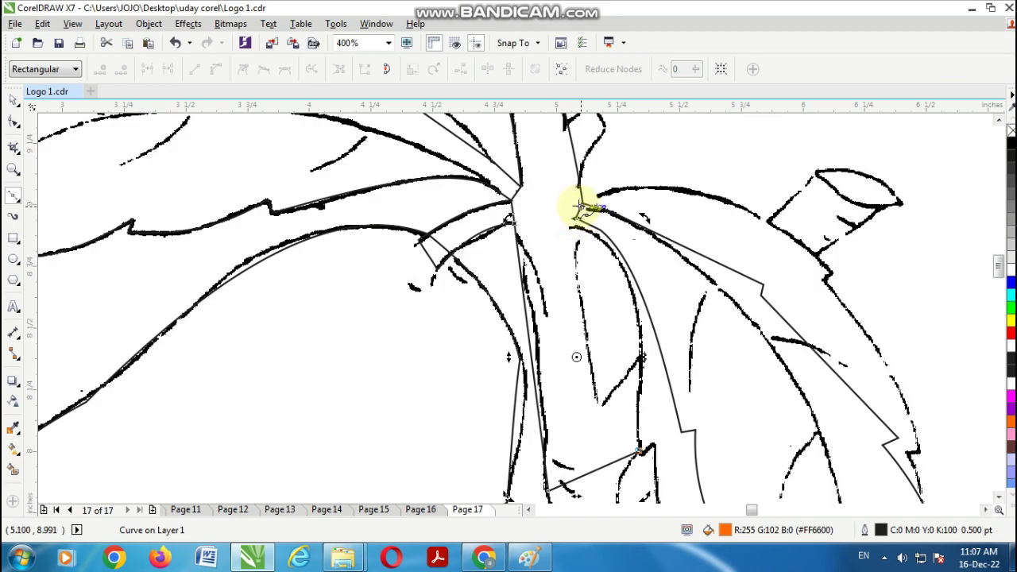
click(512, 222)
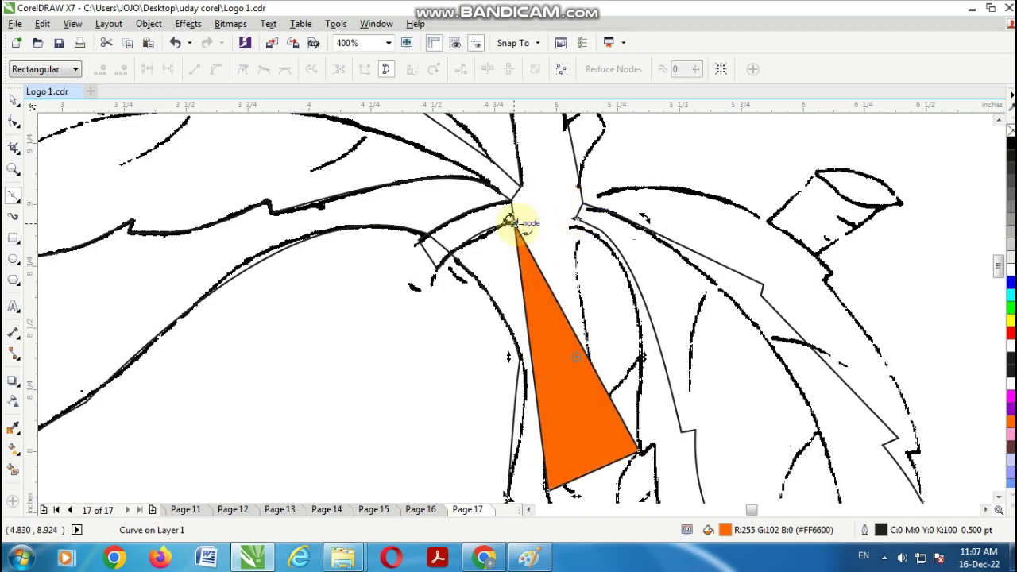
key(ctrl+z)
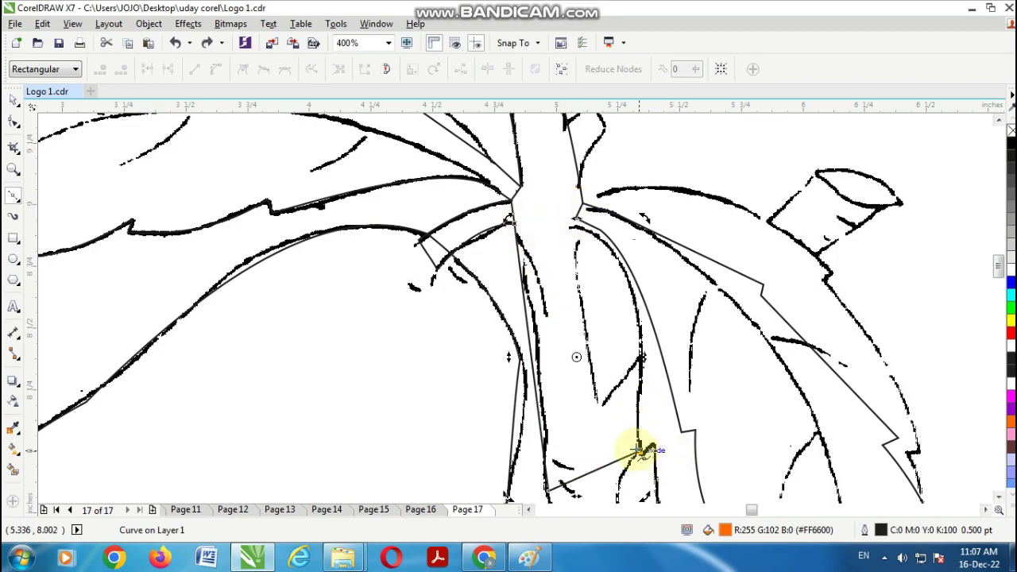
click(575, 225)
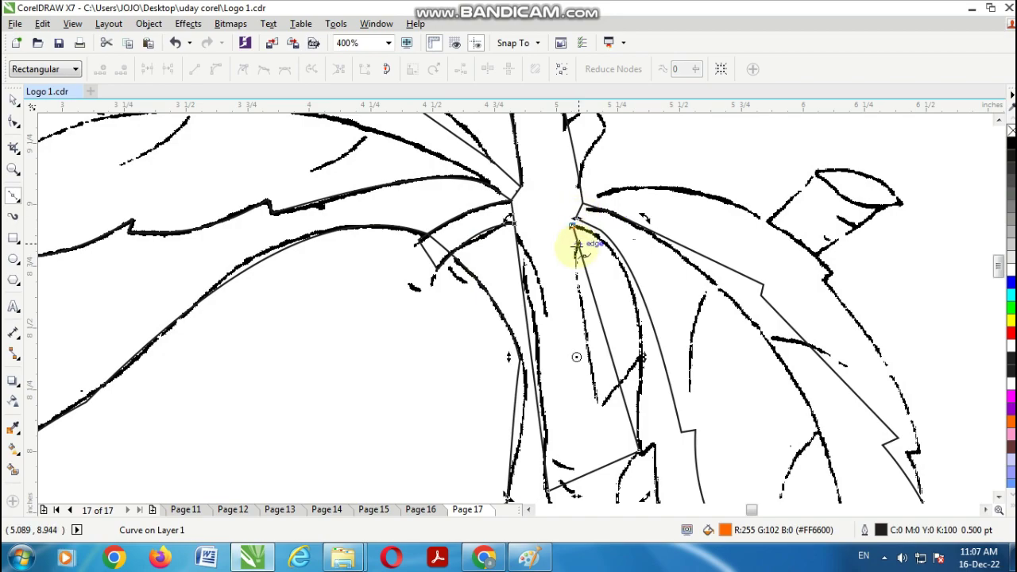
- Convert the lower stem outline's lines to curves and bend its left line onto the sketched edge
click(12, 123)
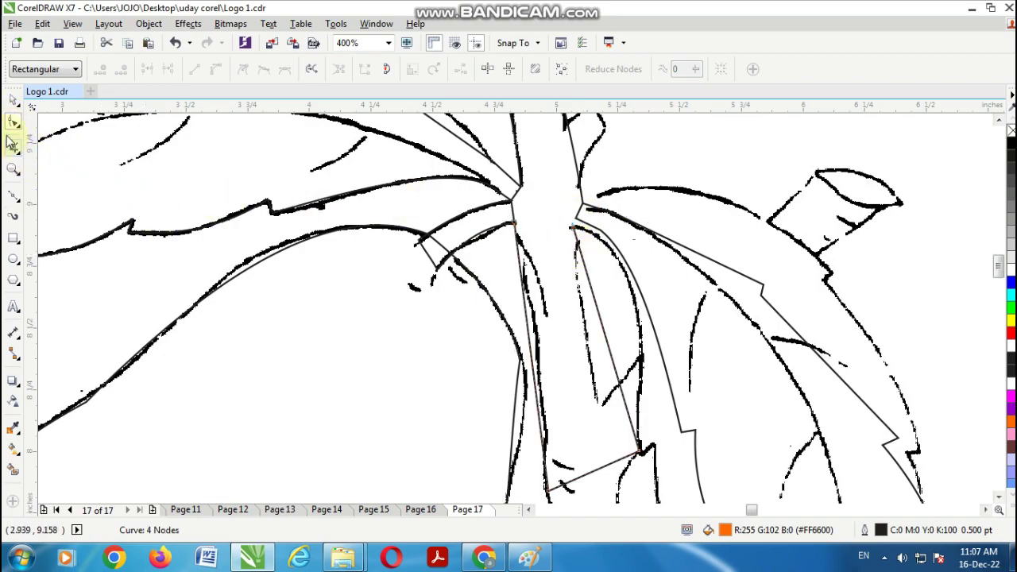
drag(497, 212, 660, 455)
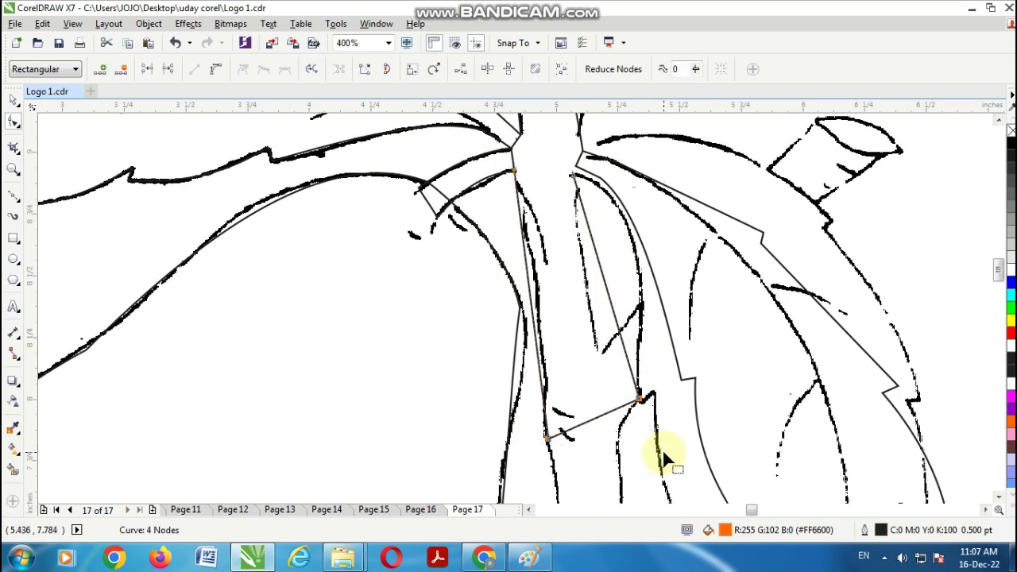
click(14, 100)
click(13, 122)
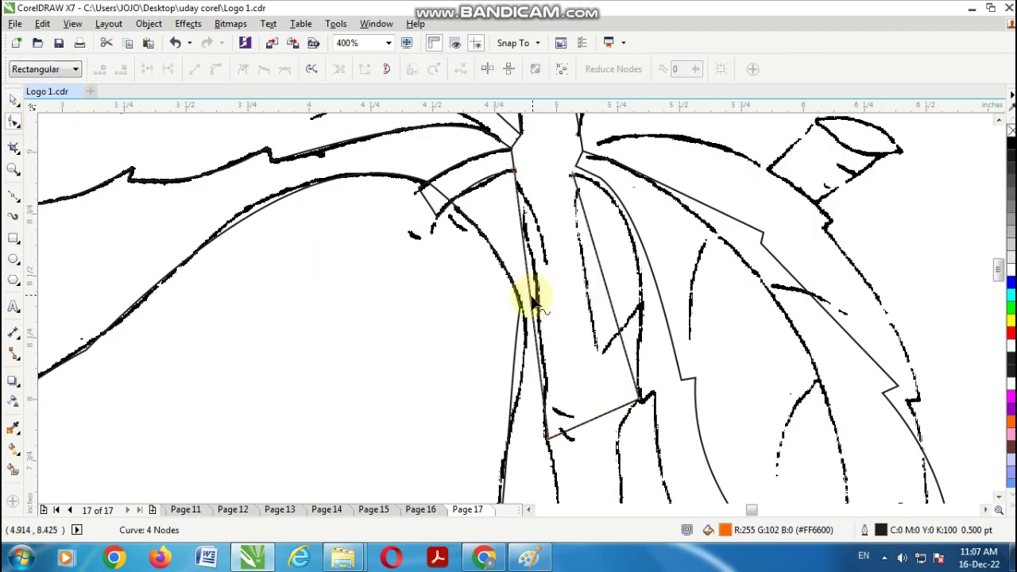
drag(532, 296, 538, 296)
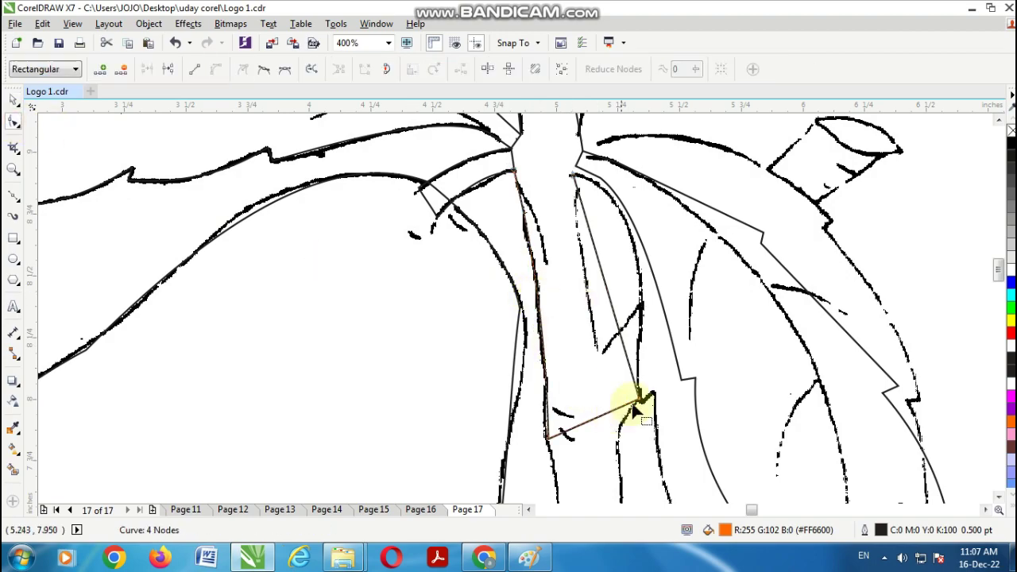
- Bend the lower stem's right line outward and adjust both of its curve handles to follow the sketched edge
scroll(638, 370, up, 1)
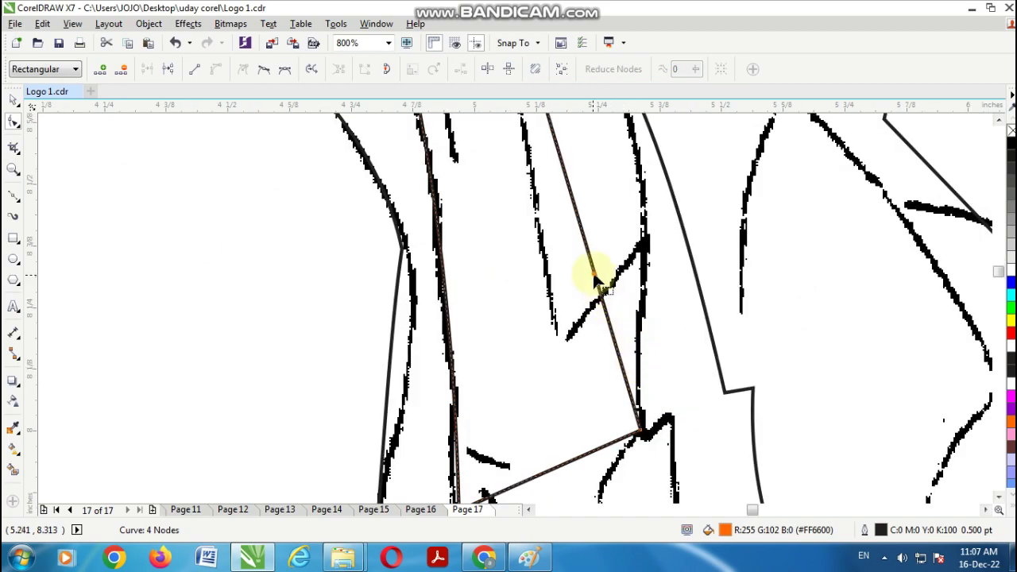
click(579, 230)
drag(588, 229, 632, 211)
scroll(633, 211, down, 1)
click(998, 119)
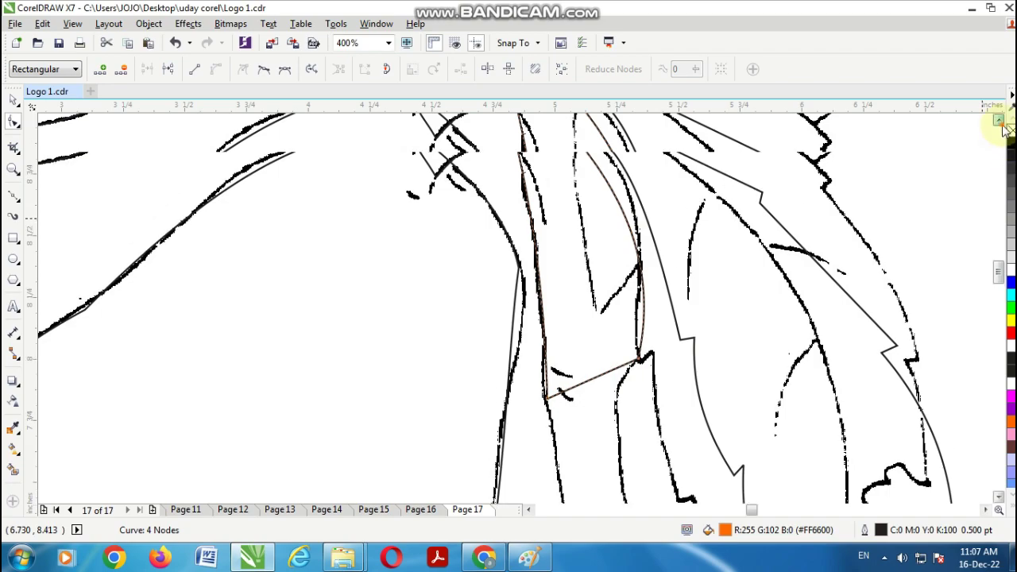
click(997, 119)
click(573, 218)
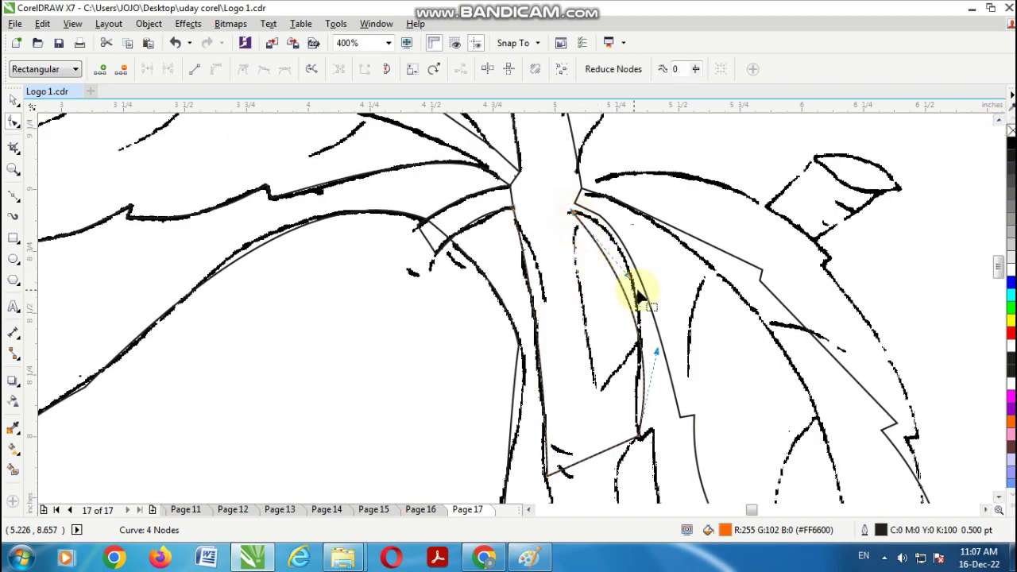
drag(628, 278, 629, 221)
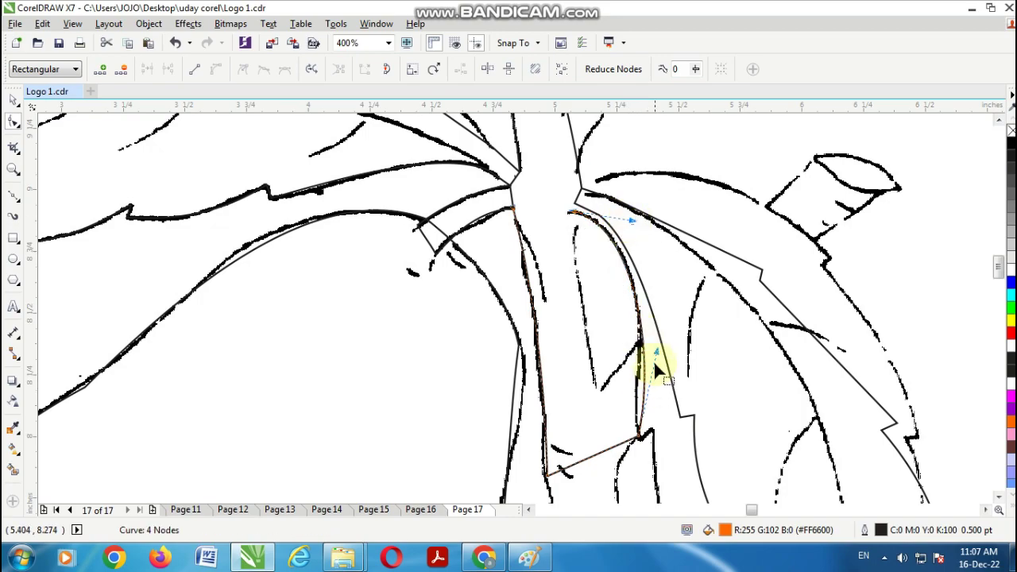
drag(656, 352, 644, 370)
drag(631, 220, 638, 215)
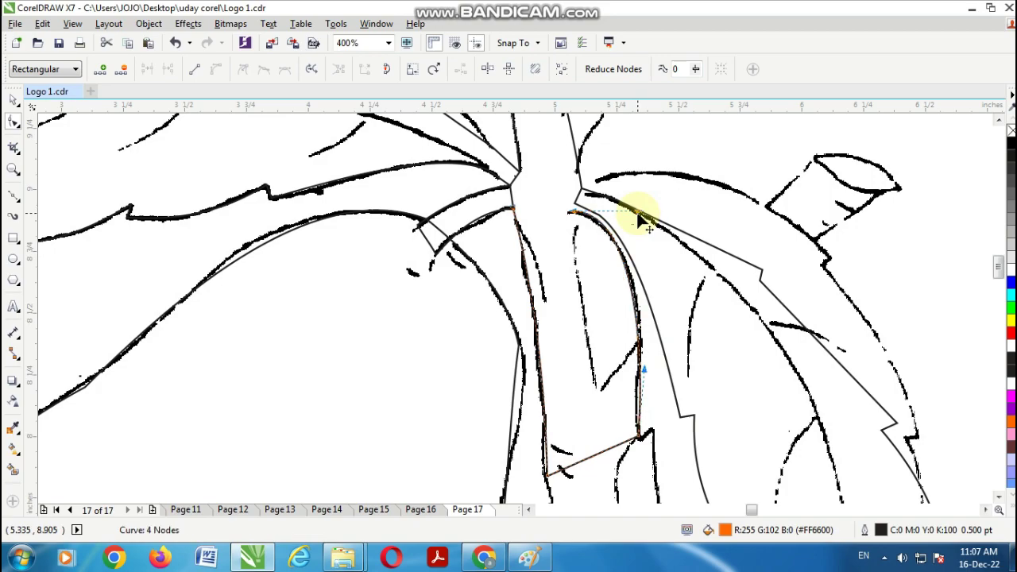
- Draw a short straight line joining the lower stem's upper right end to the right leaf's lower base corner
click(13, 195)
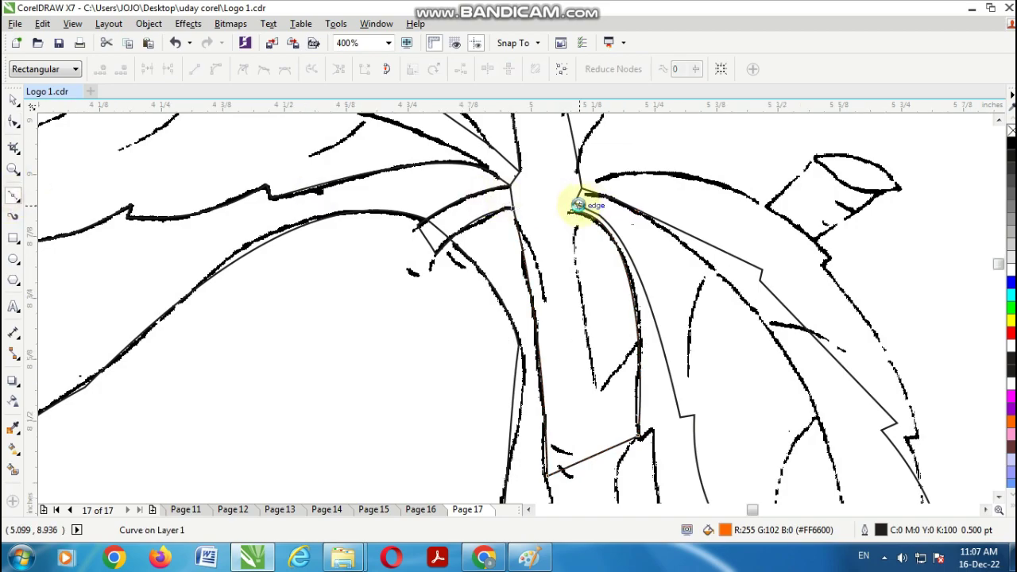
scroll(578, 205, up, 2)
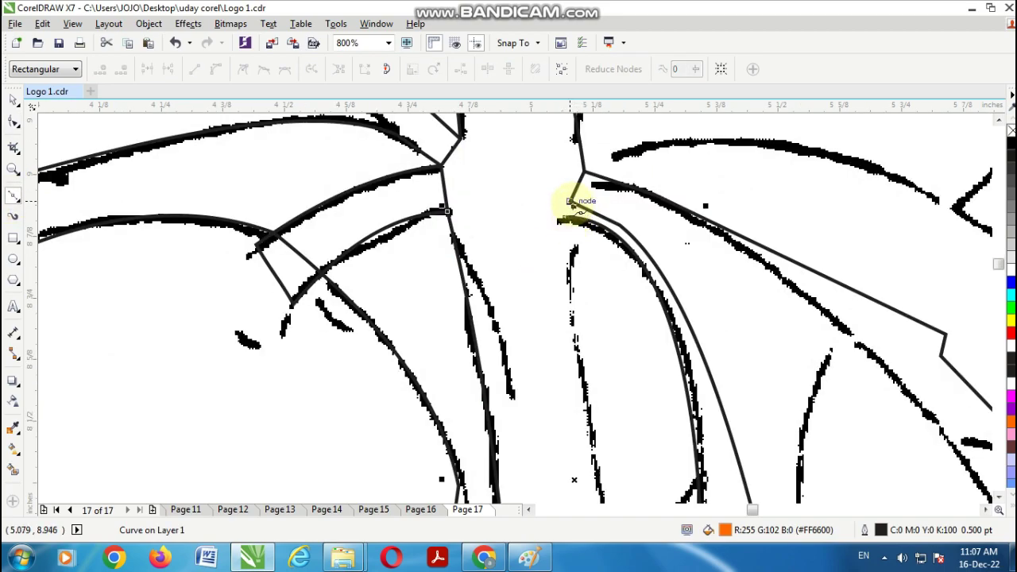
drag(569, 219, 567, 200)
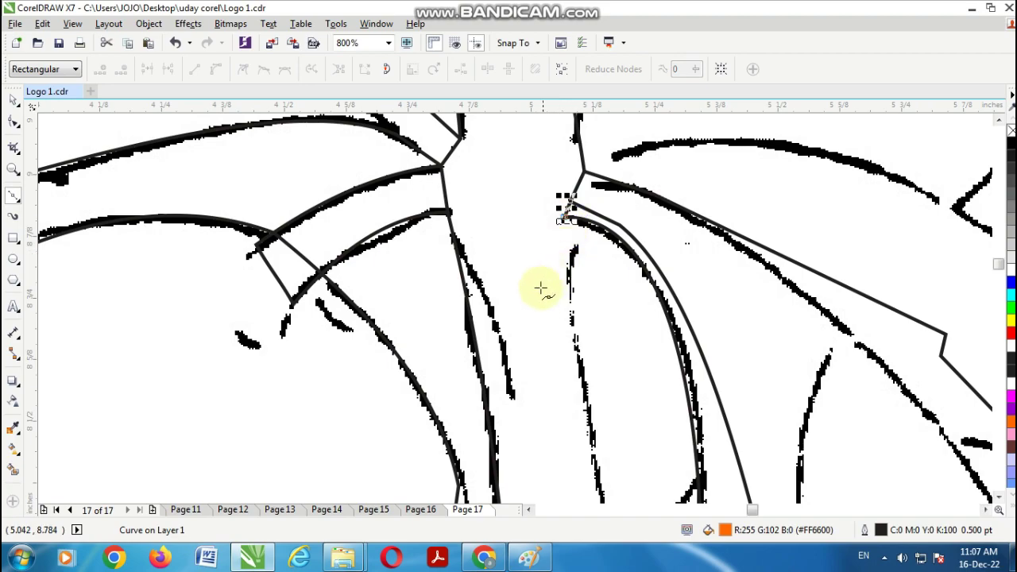
- Unlock the sketch bitmap and move it off the page to the right, clear of the traced outlines
click(13, 100)
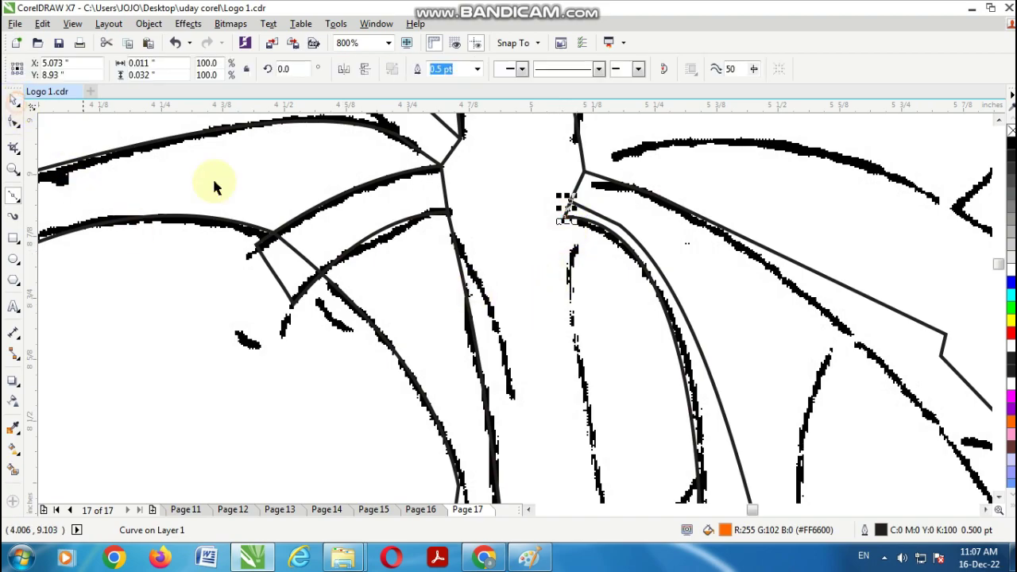
scroll(352, 227, down, 5)
click(419, 303)
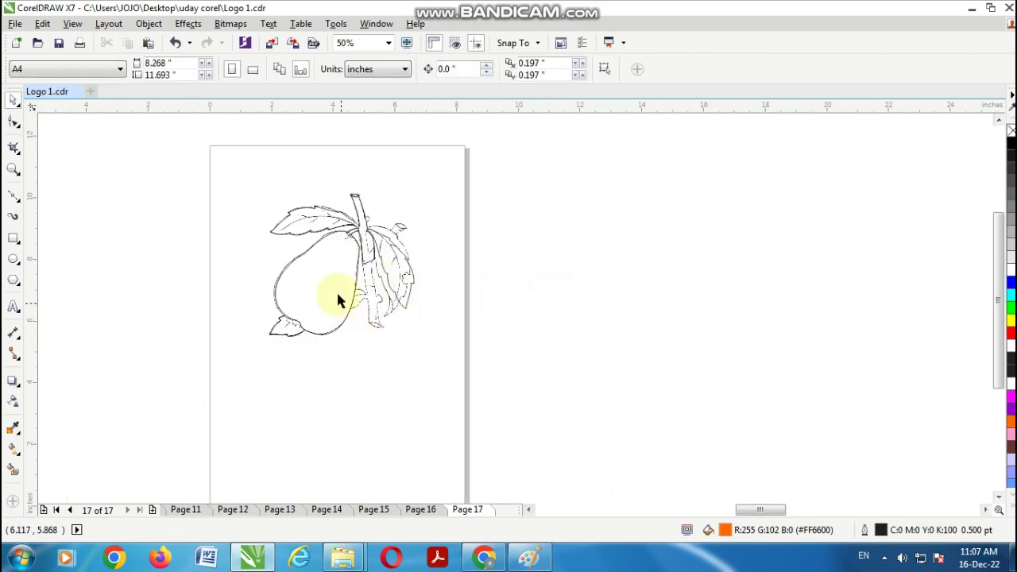
right_click(376, 323)
click(397, 322)
click(533, 347)
mouse_move(380, 316)
mouse_down()
mouse_move(553, 352)
mouse_move(731, 352)
mouse_up()
- Combine all the traced pear, leaf and stem outlines into a single object
key(shift+F2)
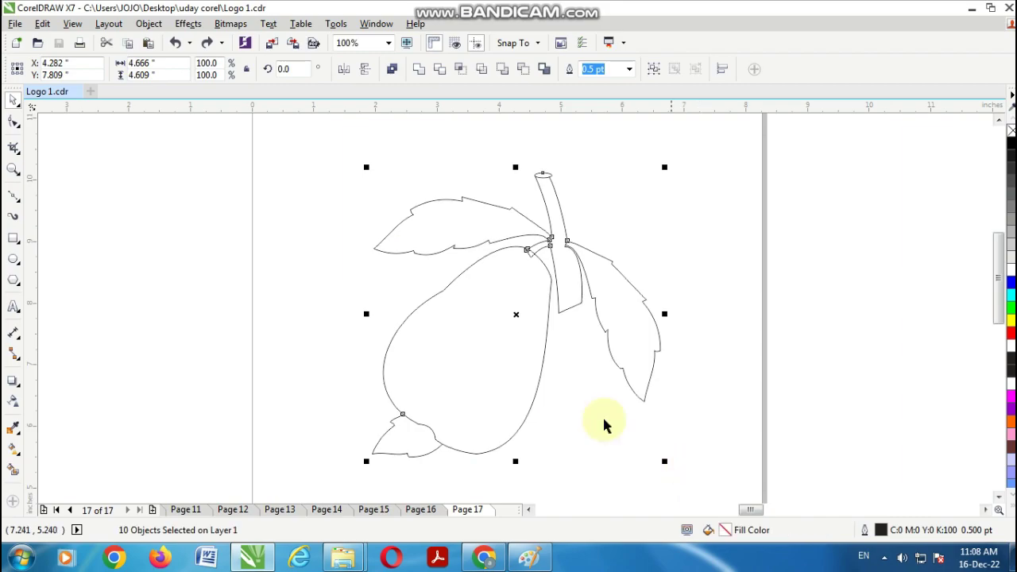
right_click(550, 242)
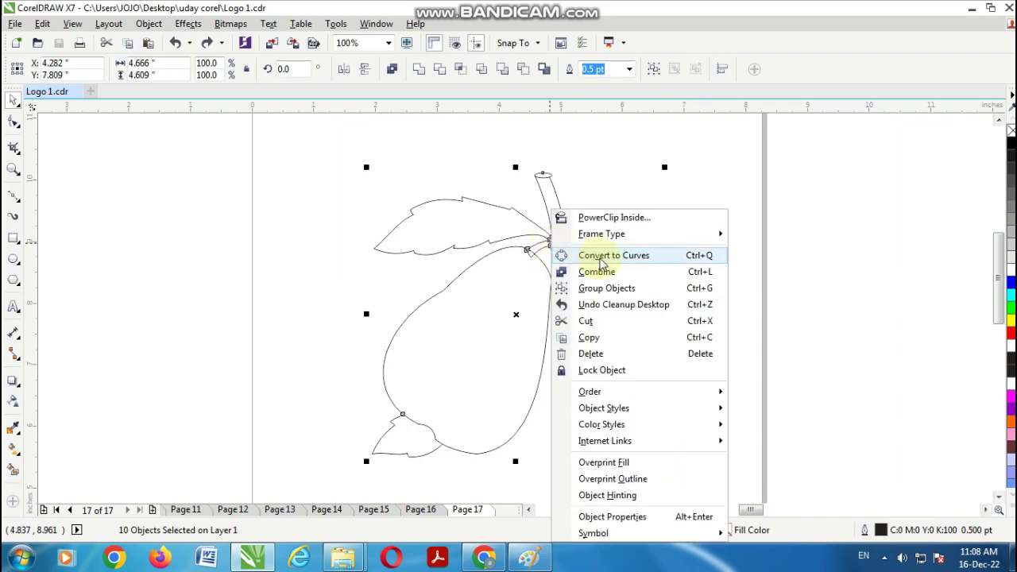
click(604, 271)
click(548, 267)
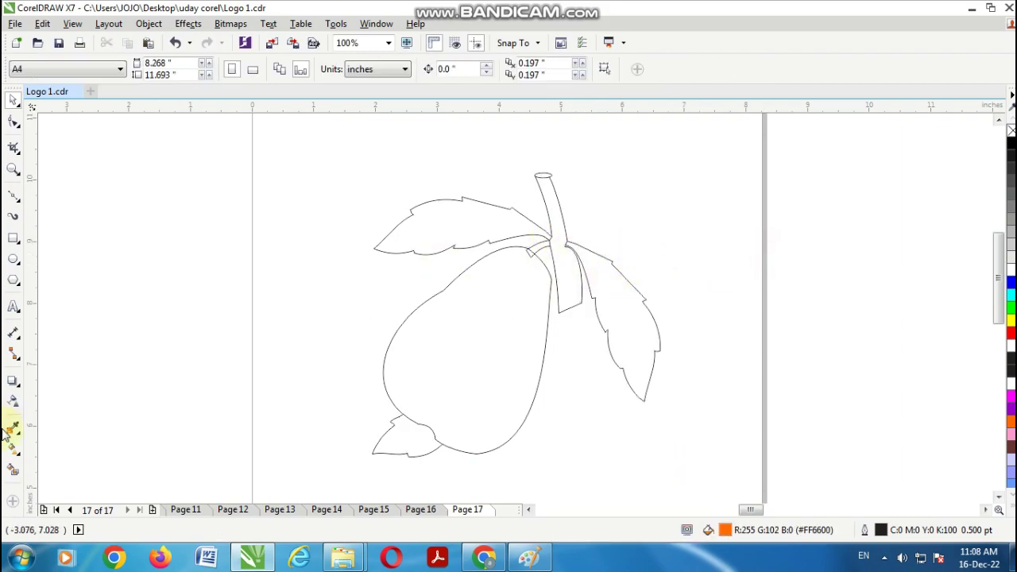
- Fill the pear body, the two upper leaves and the small bottom leaf with blue using the Smart Fill tool
click(12, 470)
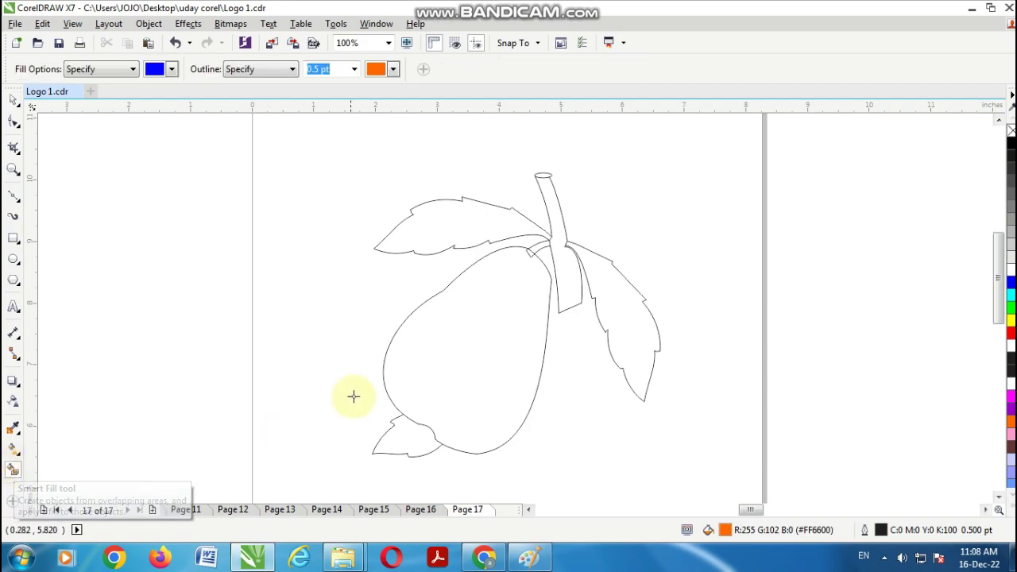
click(444, 354)
click(450, 227)
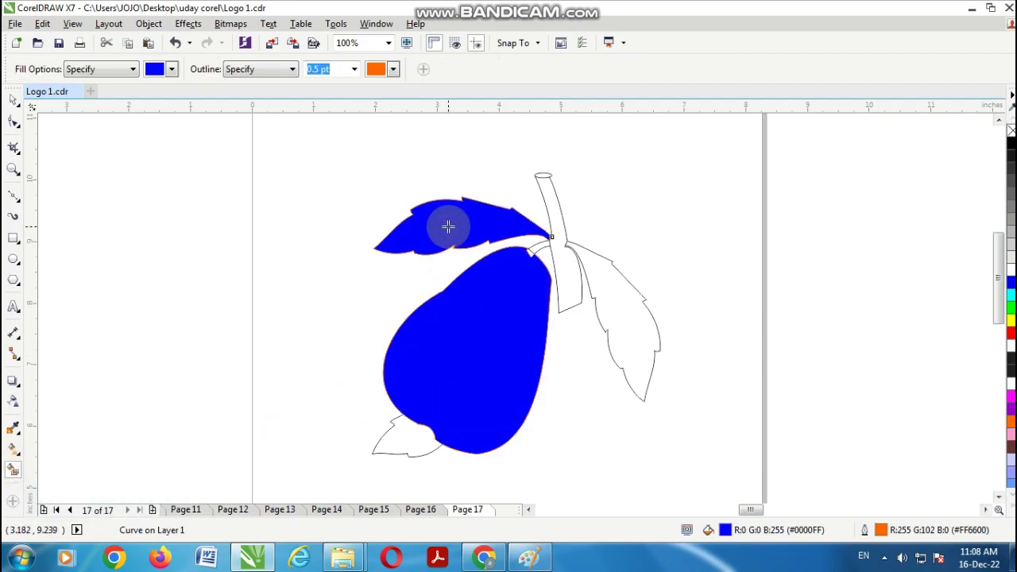
click(613, 291)
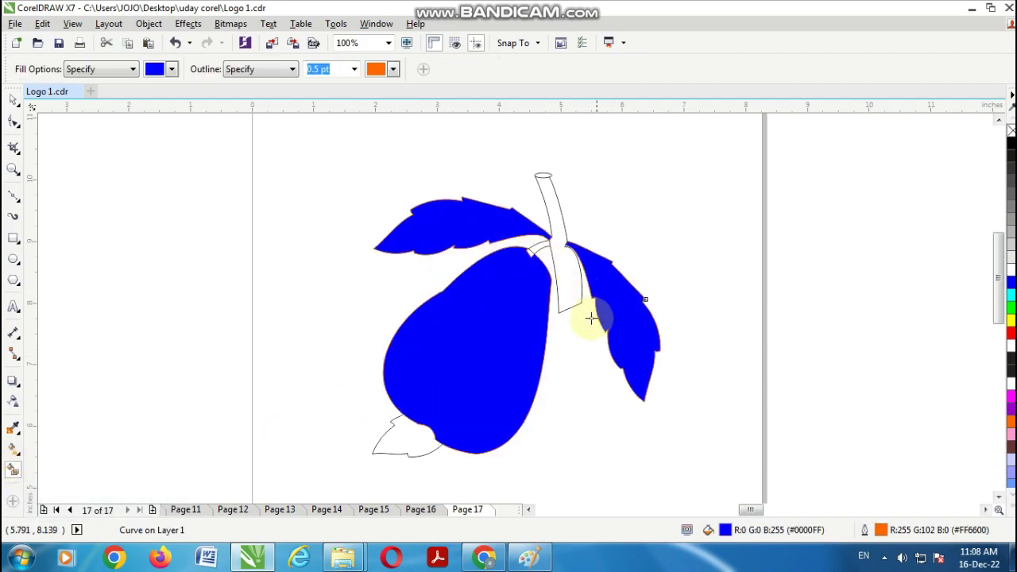
click(416, 436)
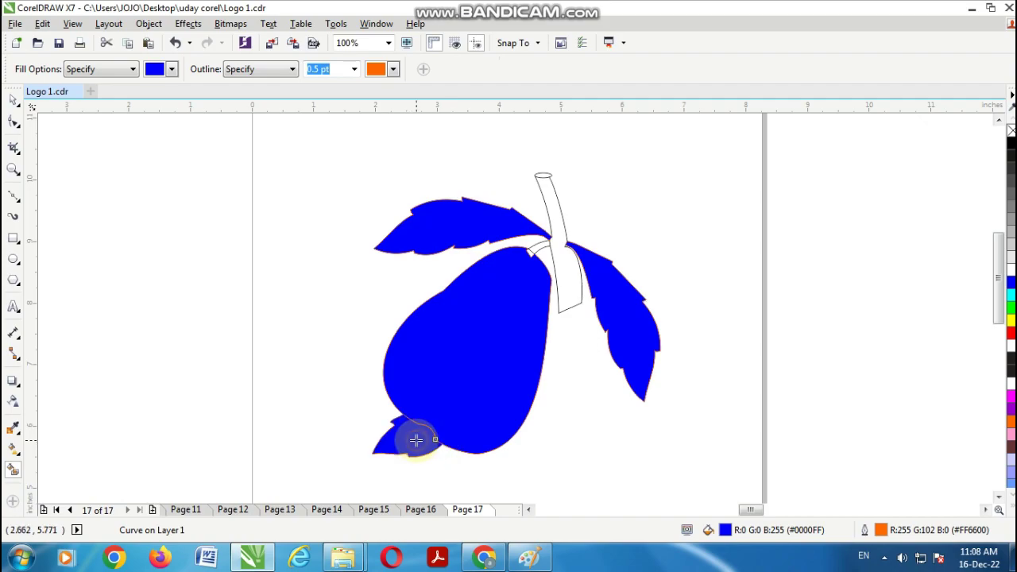
- Fill the small branch beside the pear's top and the main stem with the same blue
scroll(542, 249, up, 2)
click(538, 243)
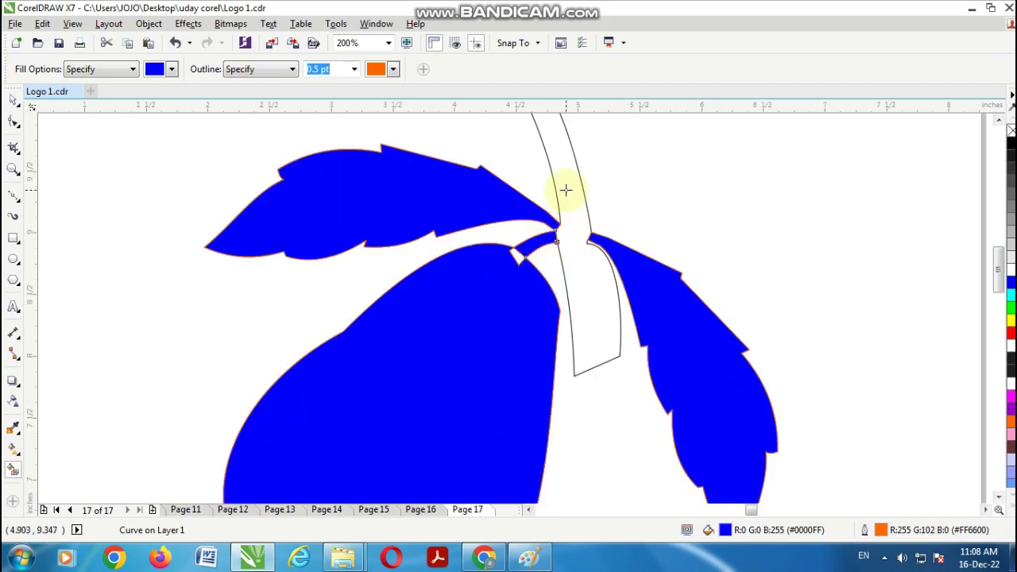
scroll(566, 190, down, 2)
click(565, 182)
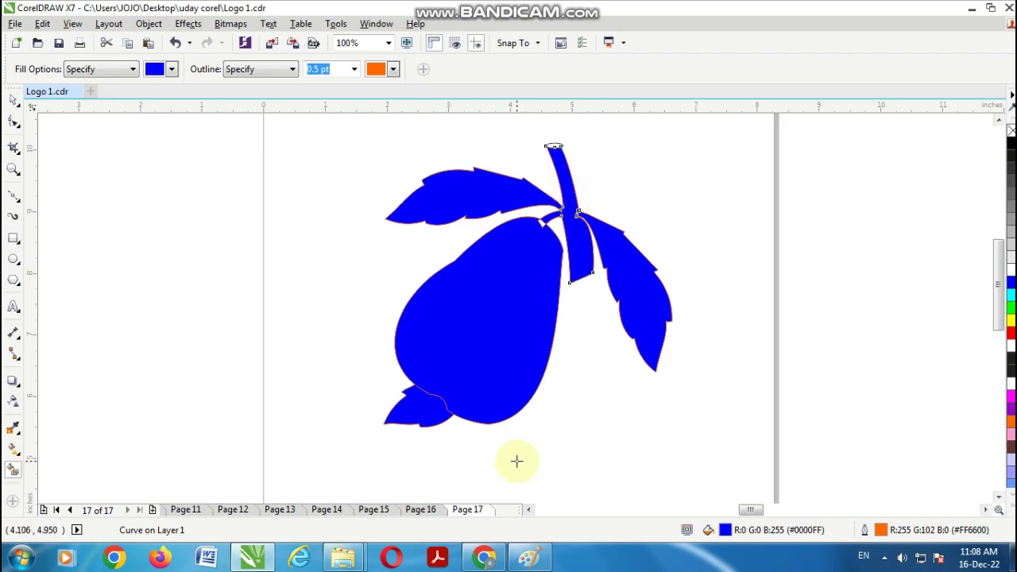
- Fill the pear body with solid red (#FF0000)
click(12, 100)
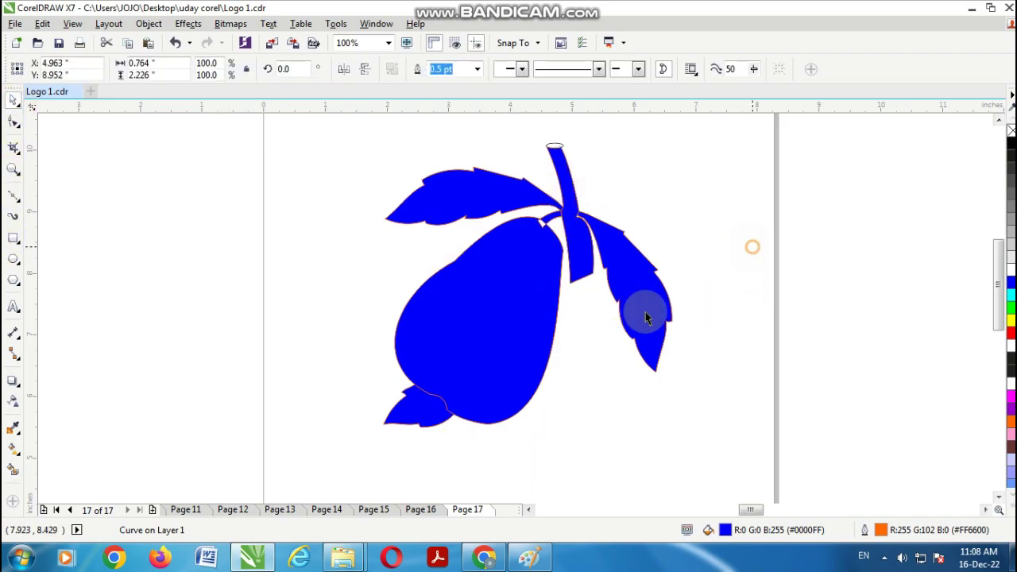
click(754, 252)
click(494, 344)
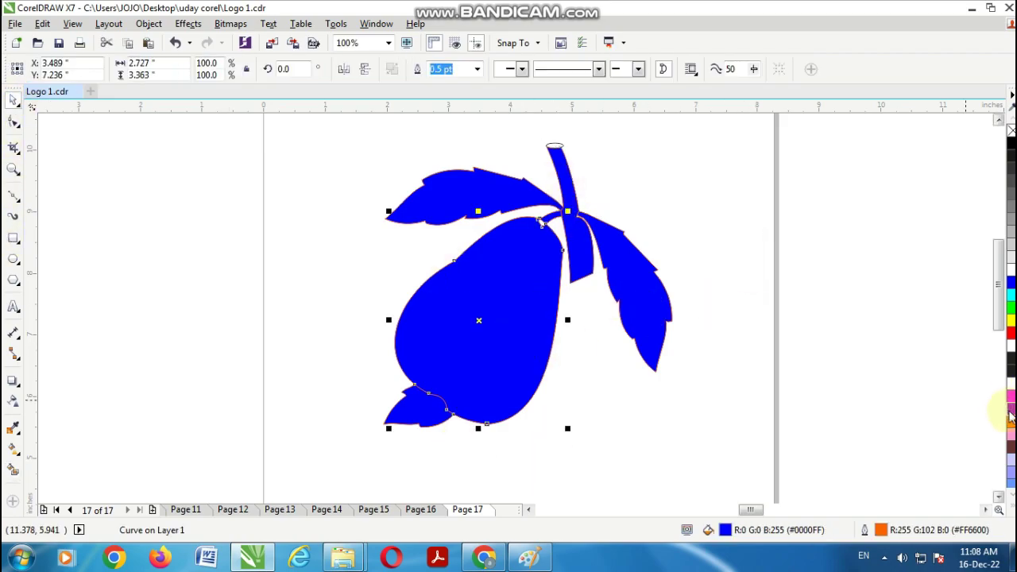
click(1012, 320)
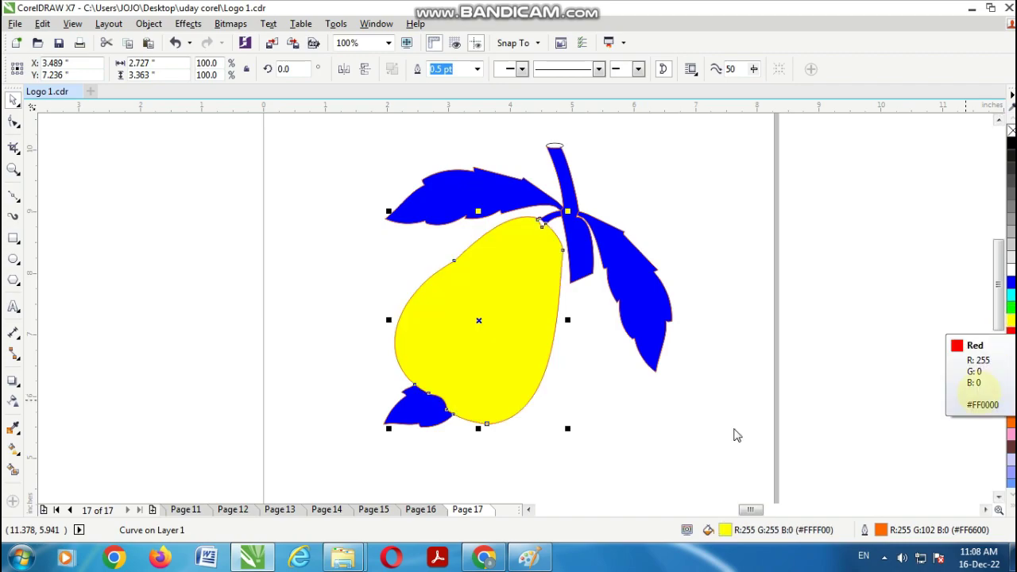
click(1010, 333)
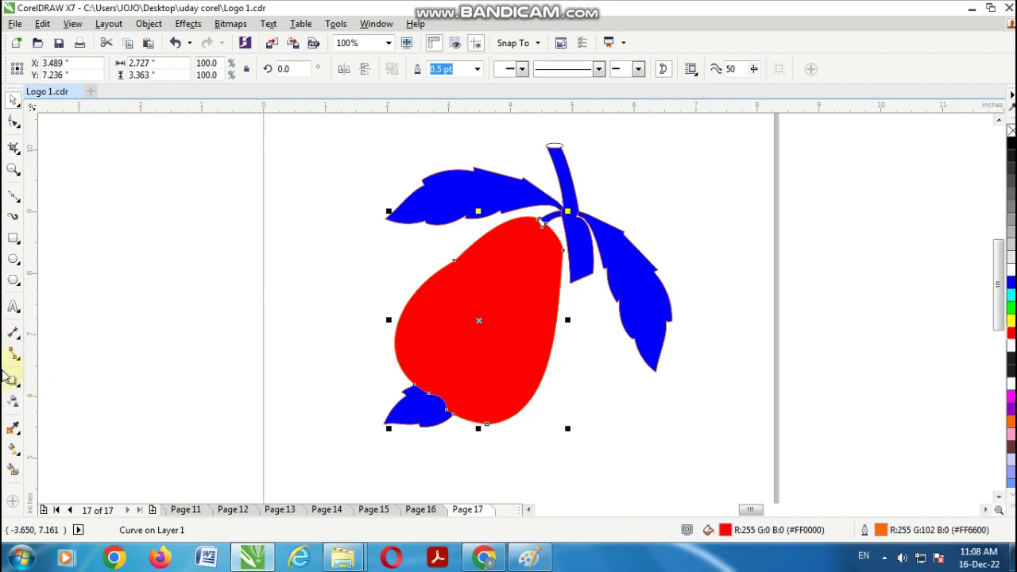
- Apply an elliptical fountain fill to the pear body, white near its middle and red at the edges, and enlarge it to span the body
click(13, 450)
mouse_move(435, 376)
mouse_down()
mouse_move(510, 279)
mouse_move(526, 230)
mouse_move(433, 375)
mouse_move(442, 376)
mouse_up()
drag(527, 228, 538, 236)
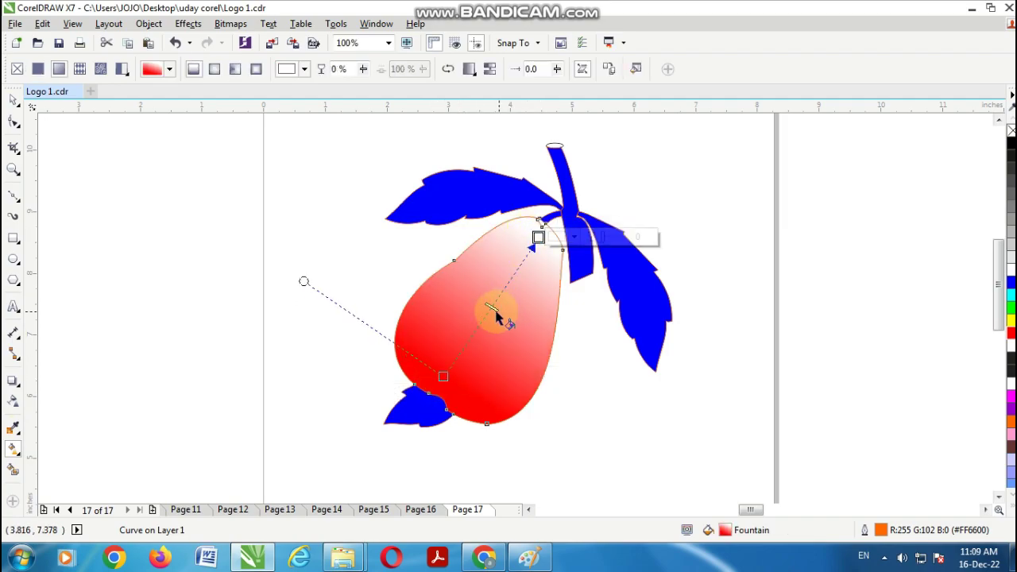
click(214, 69)
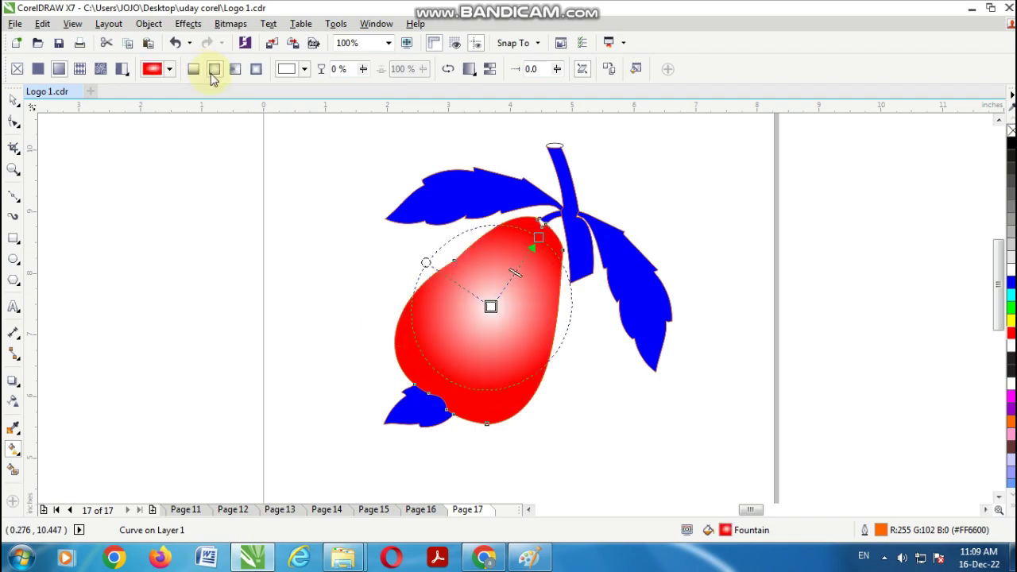
drag(459, 384, 543, 255)
drag(470, 333, 479, 328)
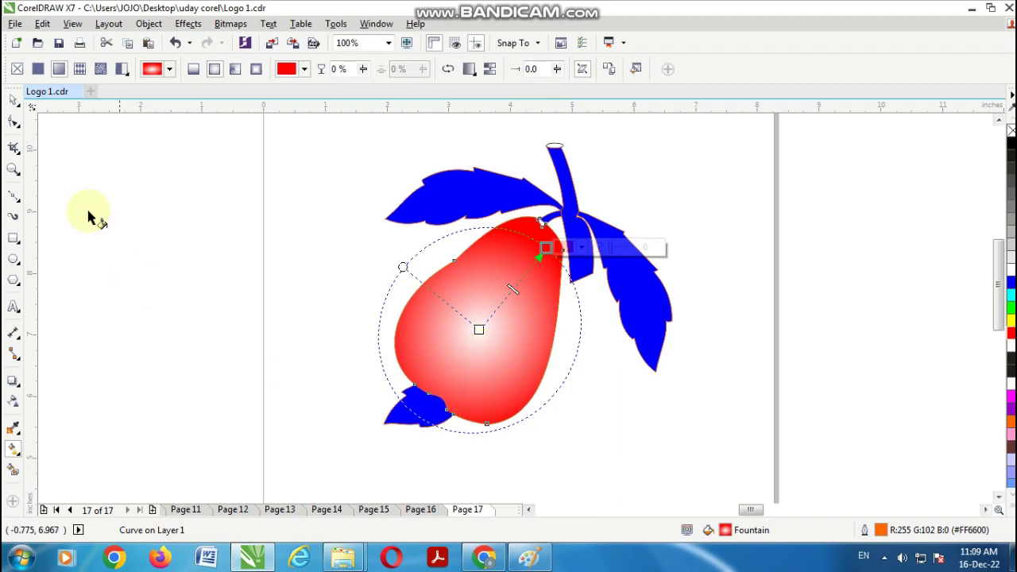
- Apply a linear fountain fill to the right leaf, running from blue at the tip to white near the stem
click(13, 100)
click(679, 202)
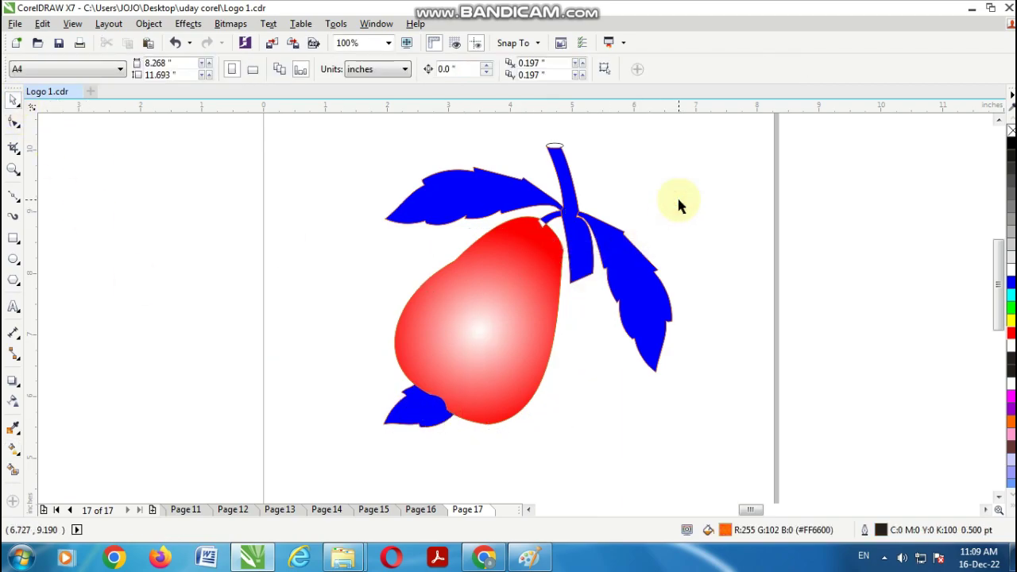
click(633, 277)
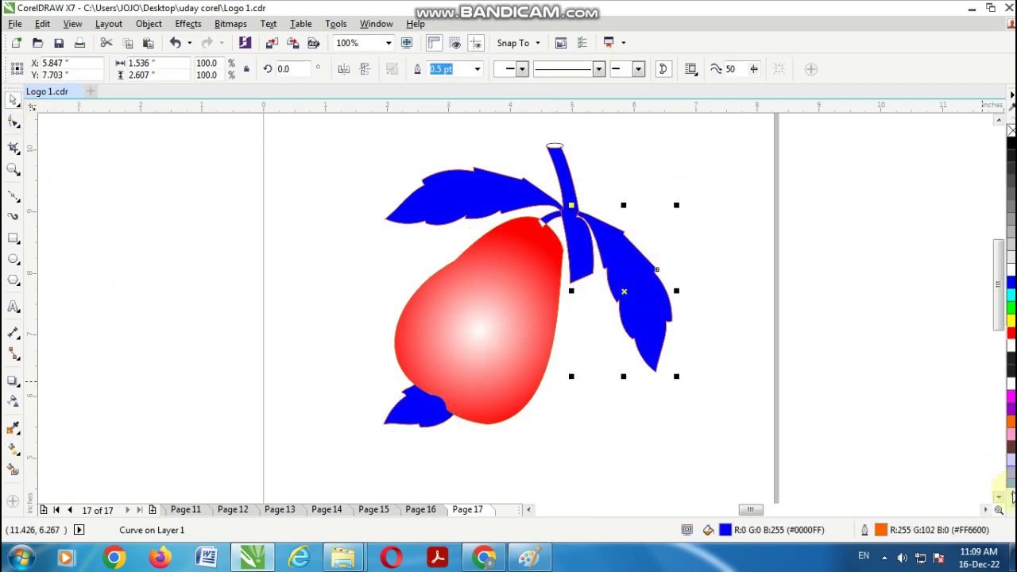
click(1012, 492)
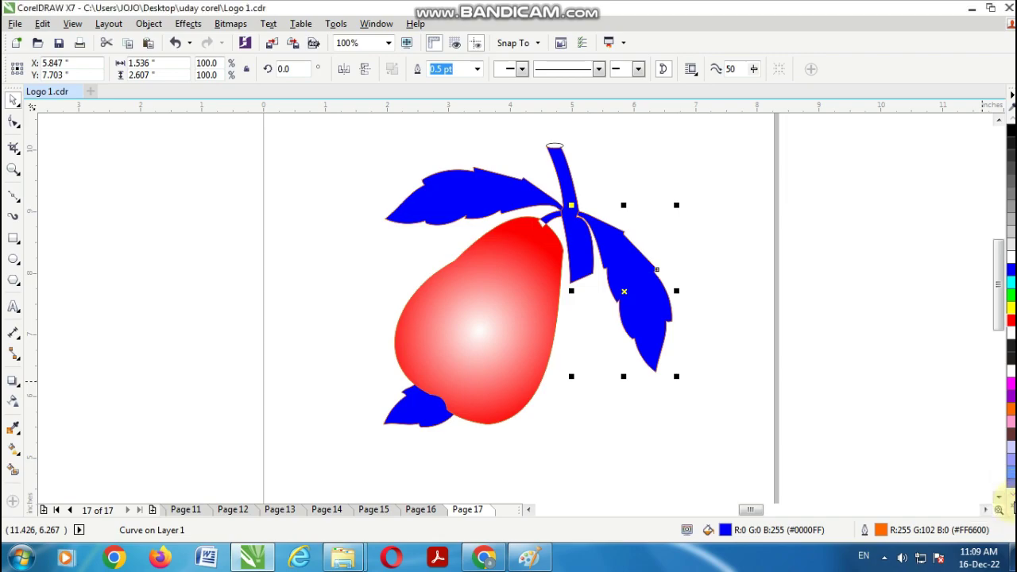
click(1012, 508)
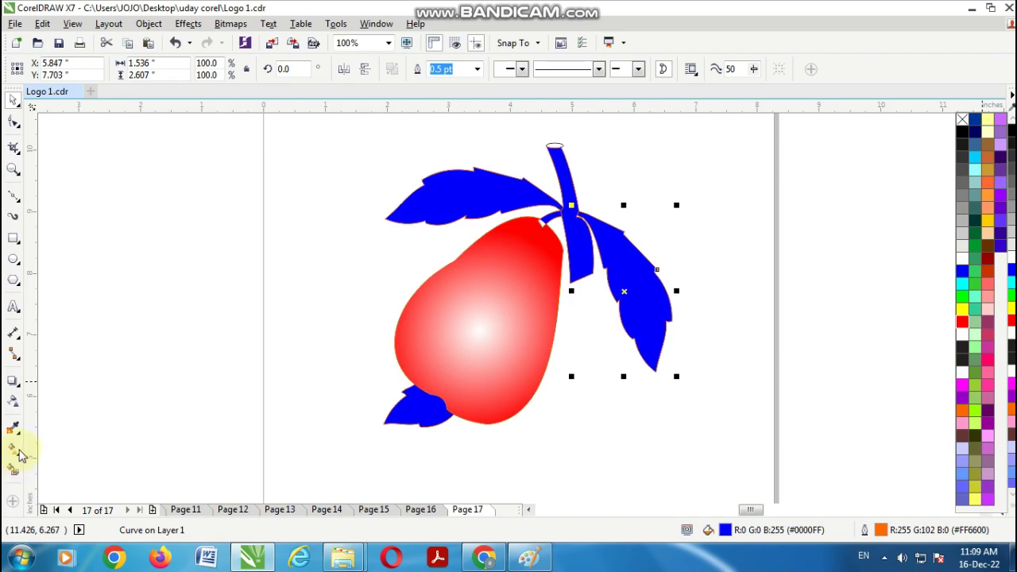
click(16, 450)
click(650, 343)
drag(650, 343, 597, 217)
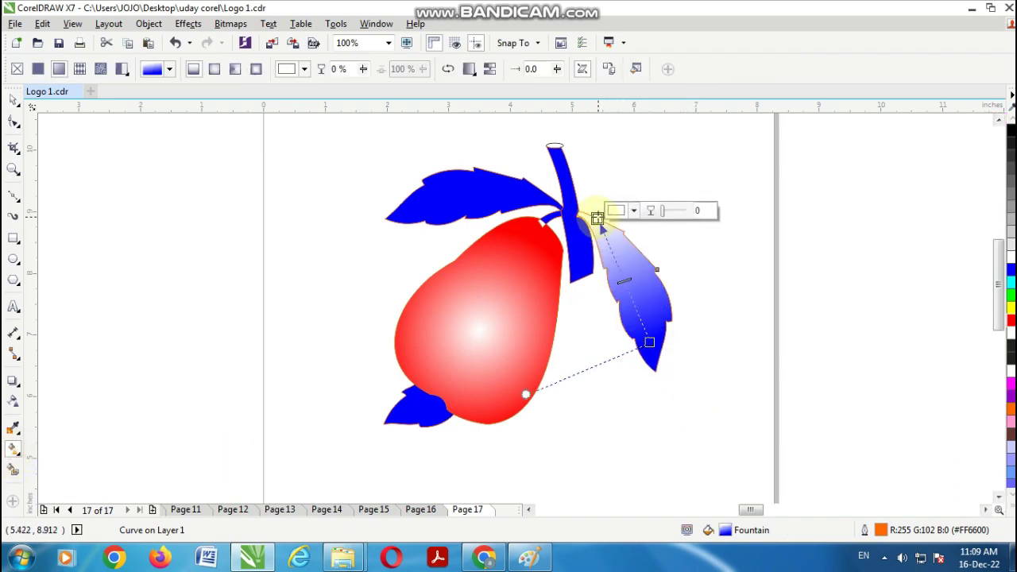
- Try several greens for the stem end of the right leaf's gradient and settle on a light emerald green
click(999, 497)
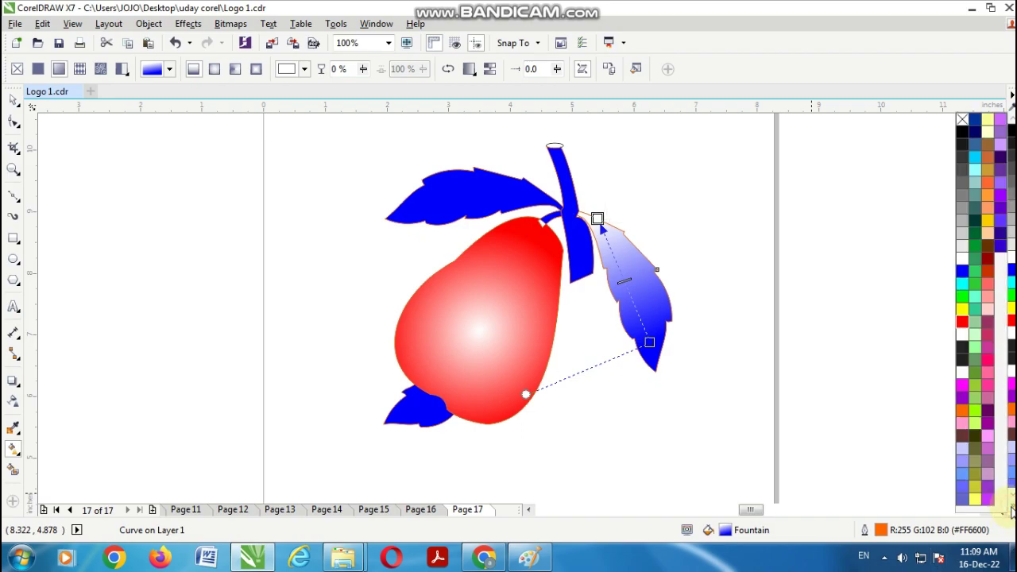
click(977, 254)
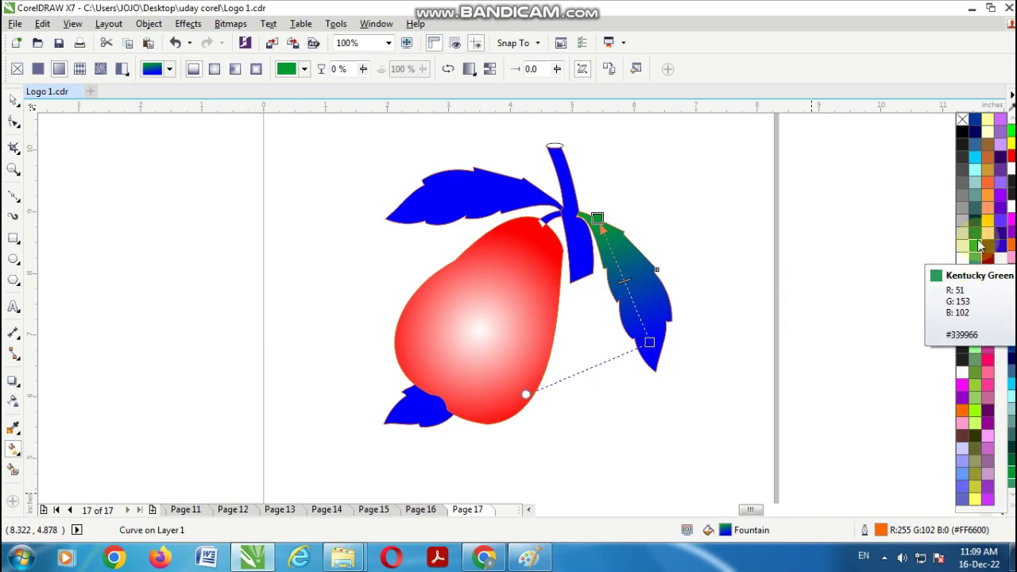
click(981, 236)
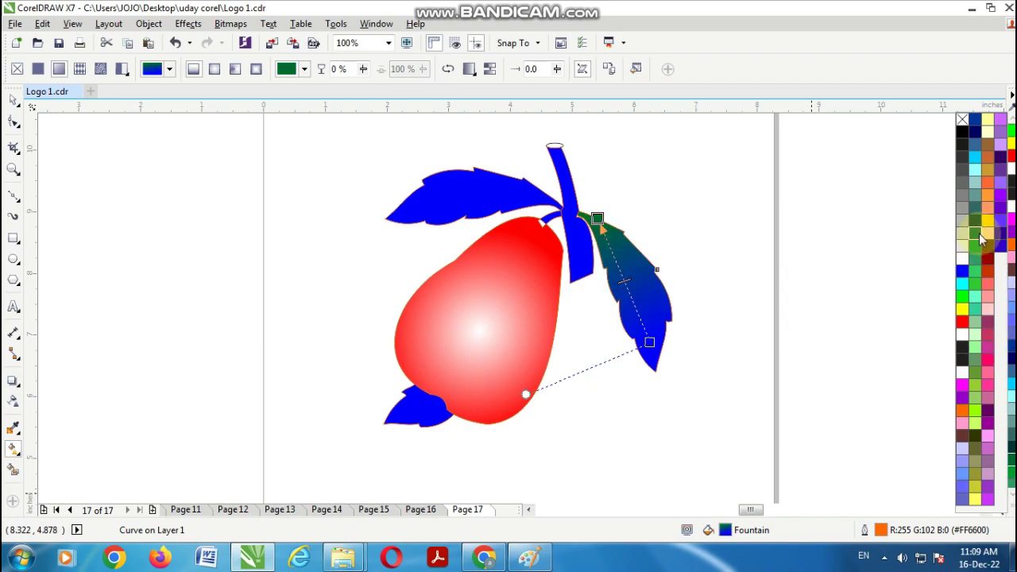
click(976, 278)
- Extend the blue end of the right leaf's gradient to the tip and shift its midpoint toward the tip
click(649, 343)
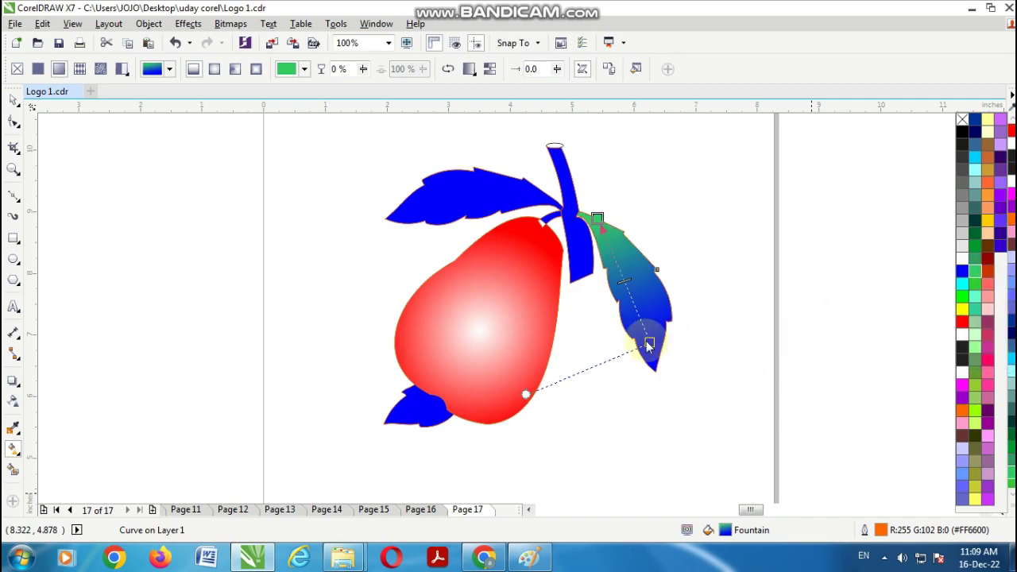
mouse_move(653, 356)
mouse_down()
mouse_move(659, 350)
mouse_move(654, 371)
mouse_up()
drag(628, 294, 651, 333)
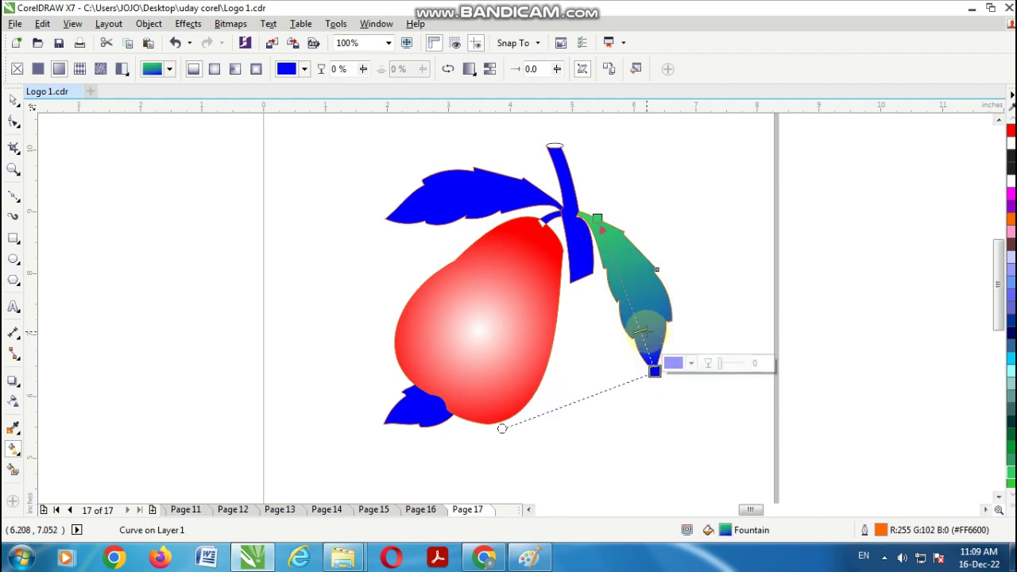
- Apply a linear fountain fill to the upper-left leaf, from blue at the tip to bright green near the stem
click(483, 184)
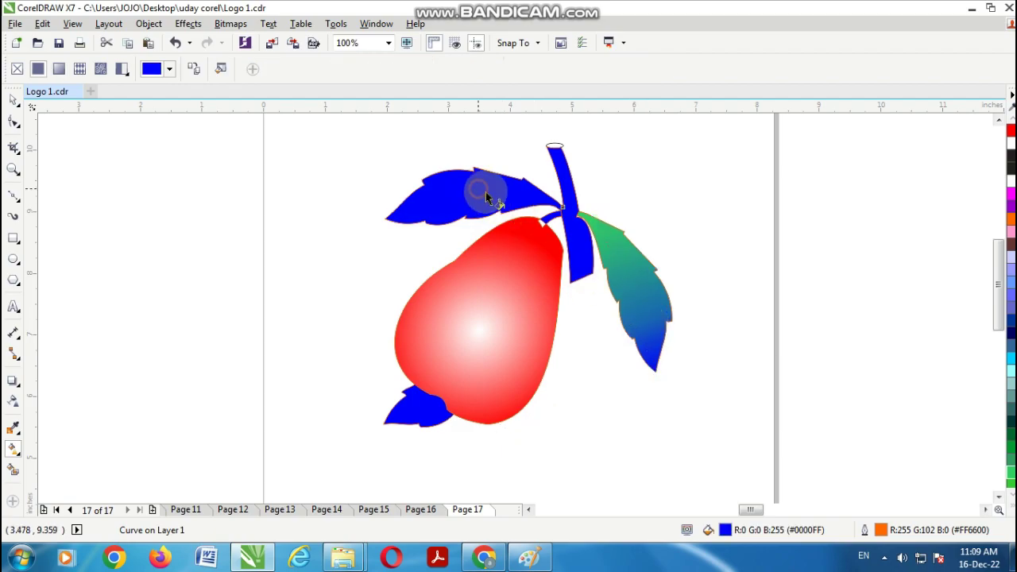
drag(405, 209, 539, 189)
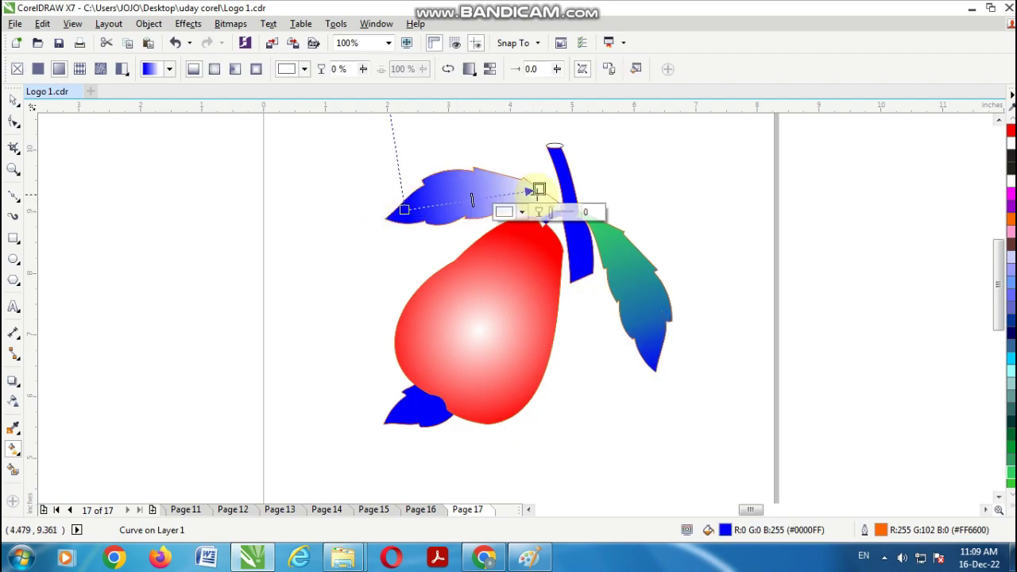
click(1010, 482)
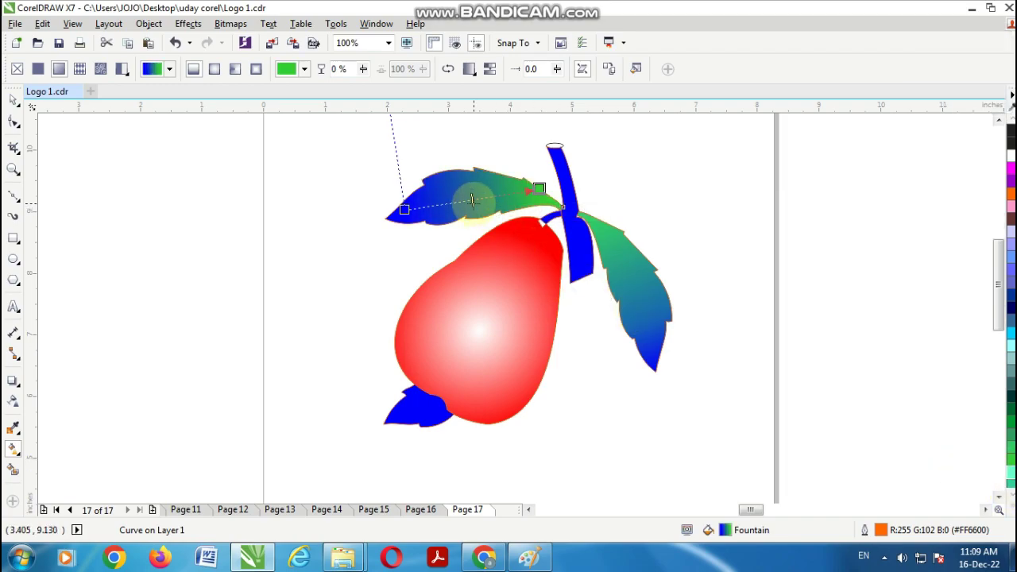
- Apply a linear fountain fill to the main stem, from dark brown at the lower end to white at the top
click(564, 176)
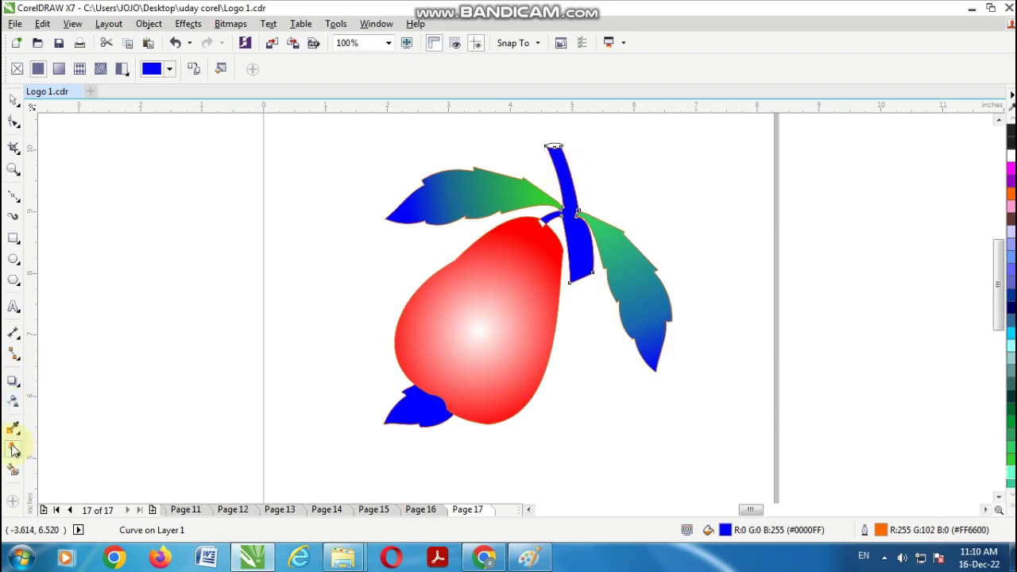
drag(578, 274, 564, 157)
drag(575, 261, 583, 268)
click(1012, 512)
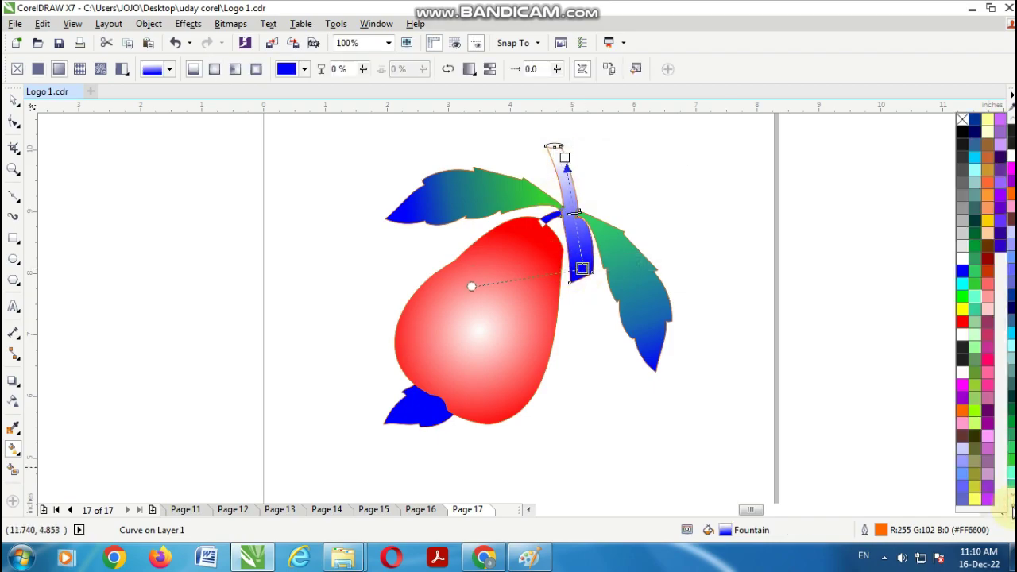
click(989, 250)
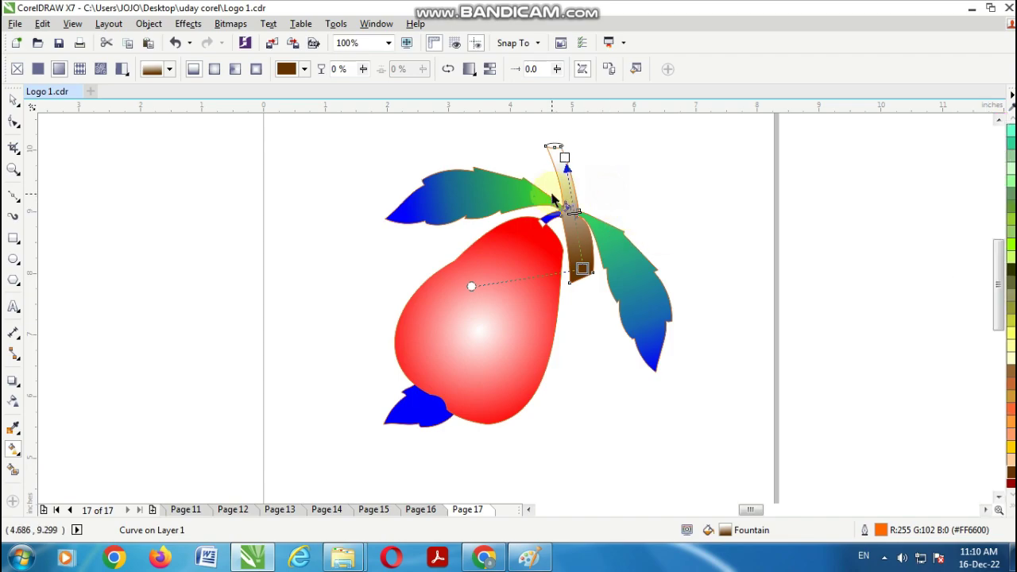
- Apply a linear fountain fill to the small branch, dark brown at the main stem and lighter brown at the pear end
scroll(551, 193, up, 2)
click(547, 222)
drag(541, 249, 569, 227)
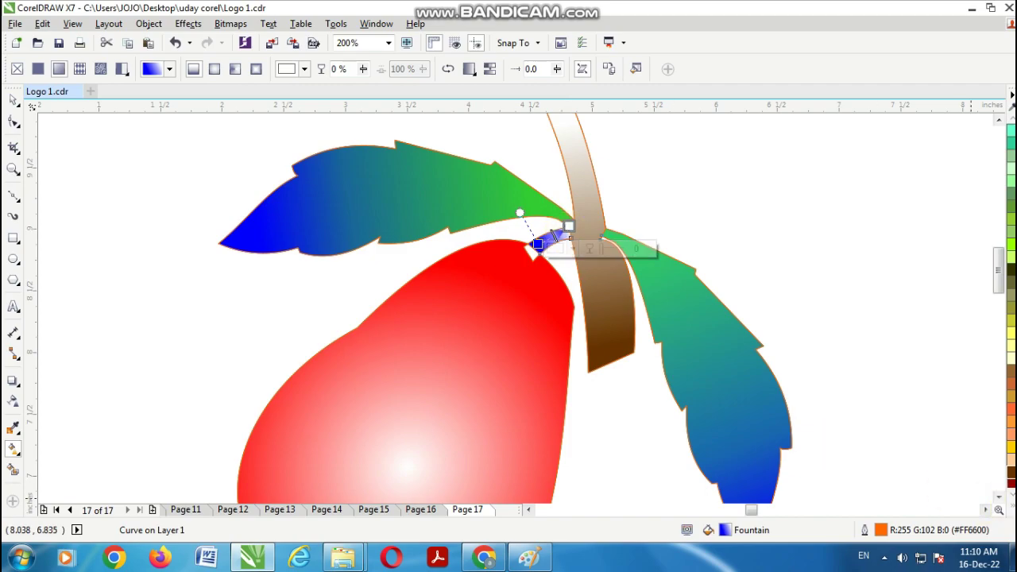
drag(1010, 475, 532, 248)
click(532, 249)
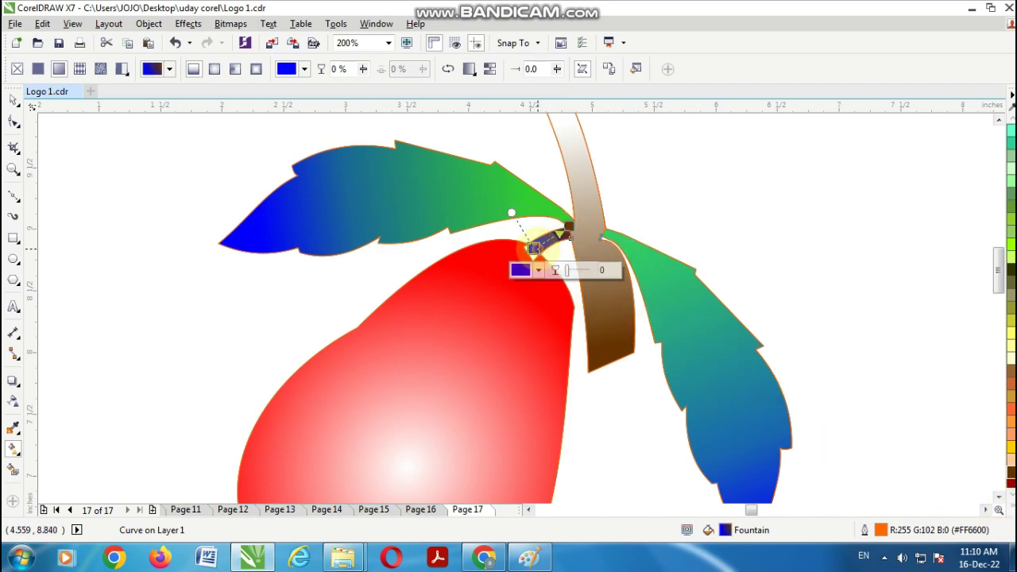
click(1010, 448)
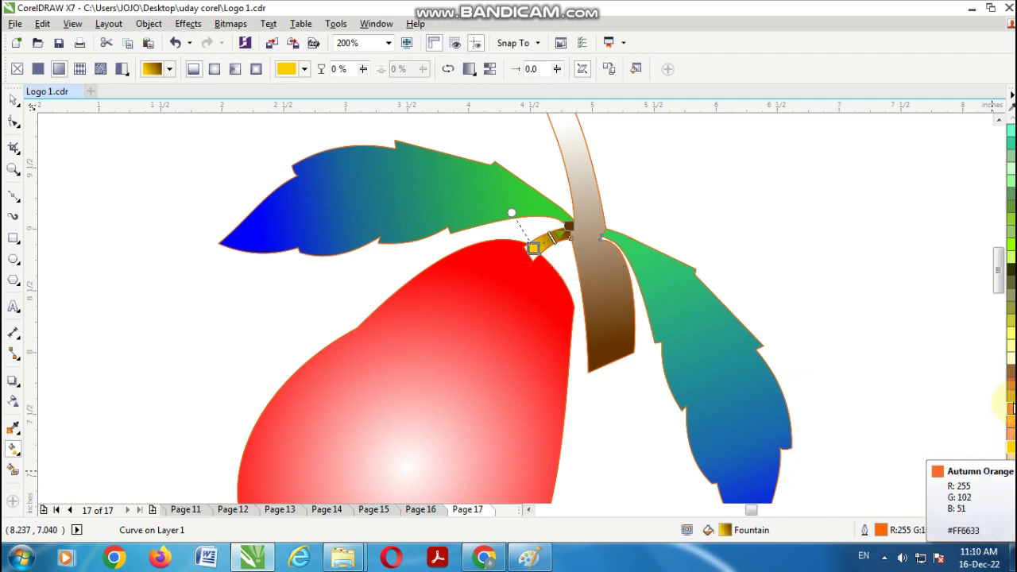
click(1011, 371)
- Move the upper end of the main stem's gradient to the stem's tip and colour it olive yellow
click(16, 102)
scroll(696, 173, down, 1)
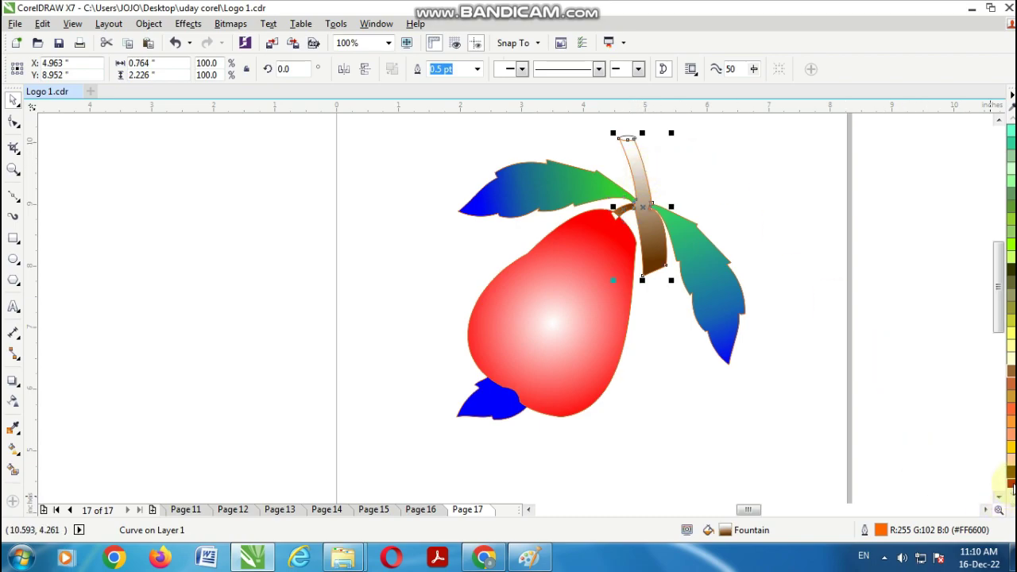
click(11, 451)
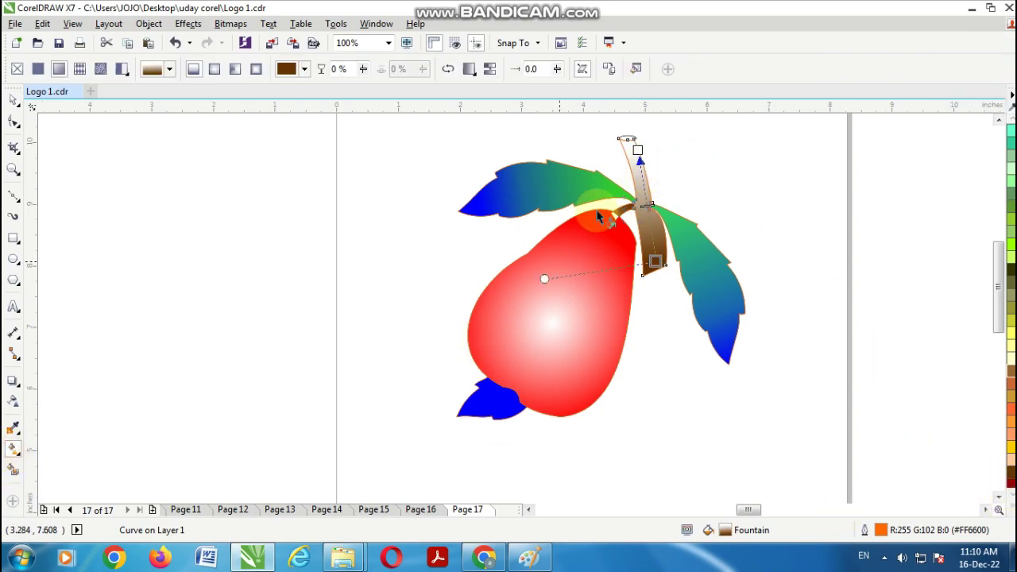
click(628, 146)
click(1010, 319)
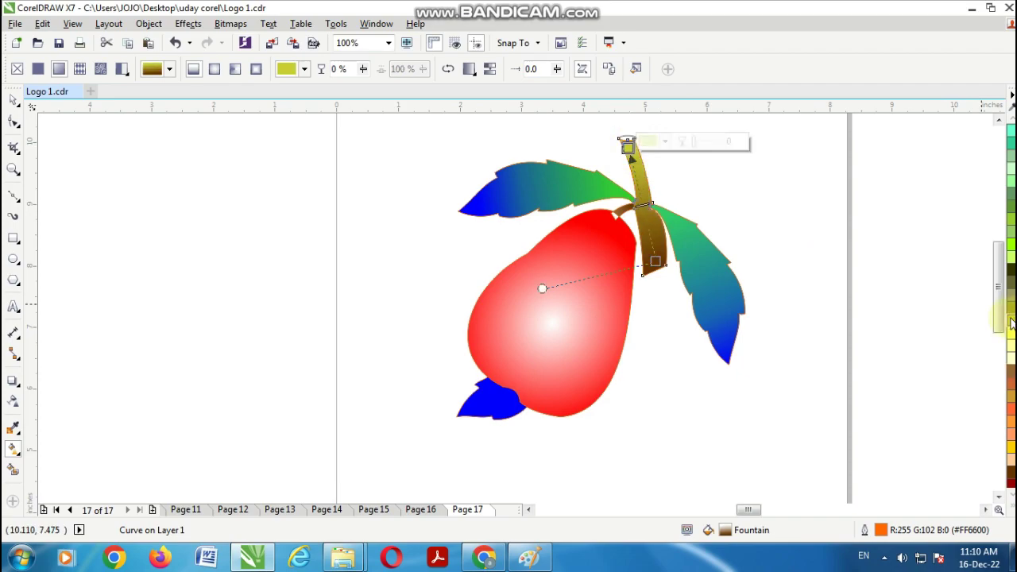
- Fill the small bottom leaf with dark brown (#663300) and apply a linear fountain fill fading to white toward the pear
click(12, 104)
click(670, 410)
click(494, 400)
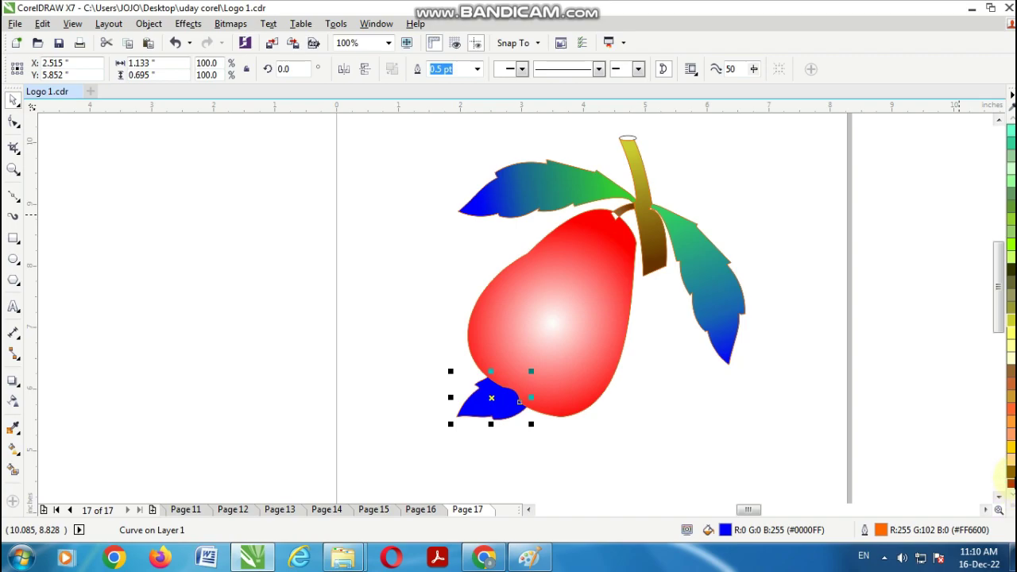
click(1010, 475)
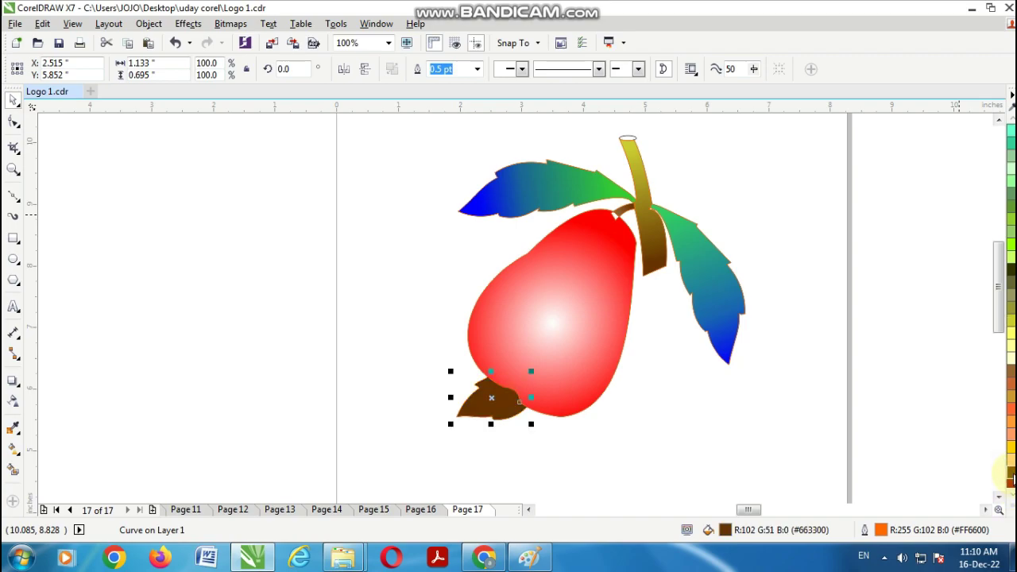
click(13, 449)
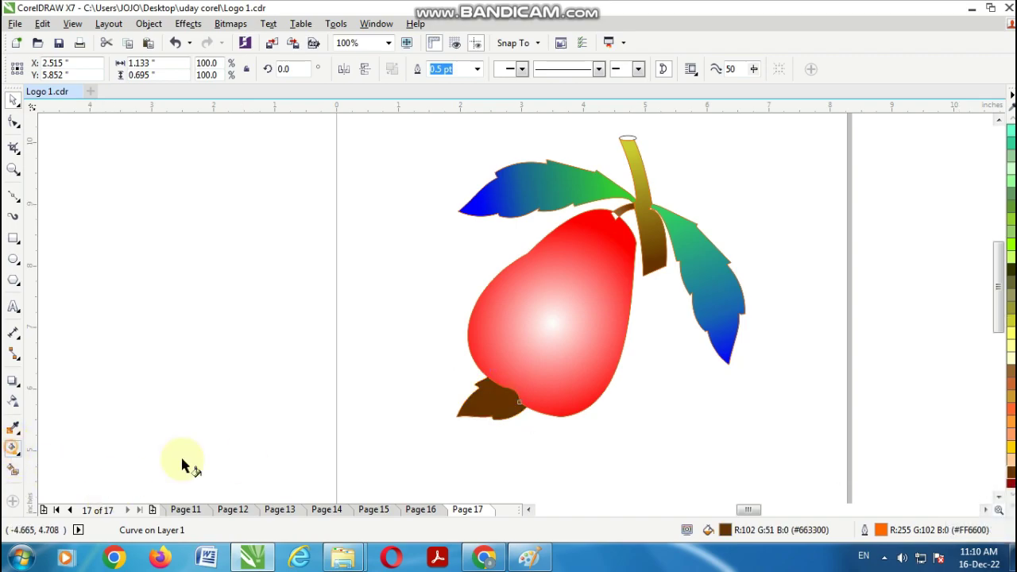
drag(501, 395, 501, 386)
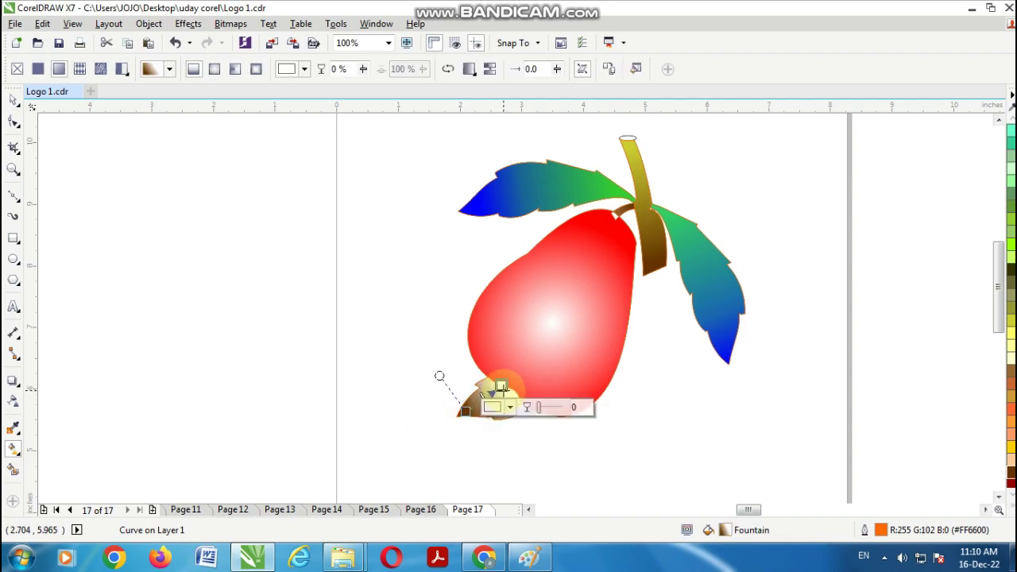